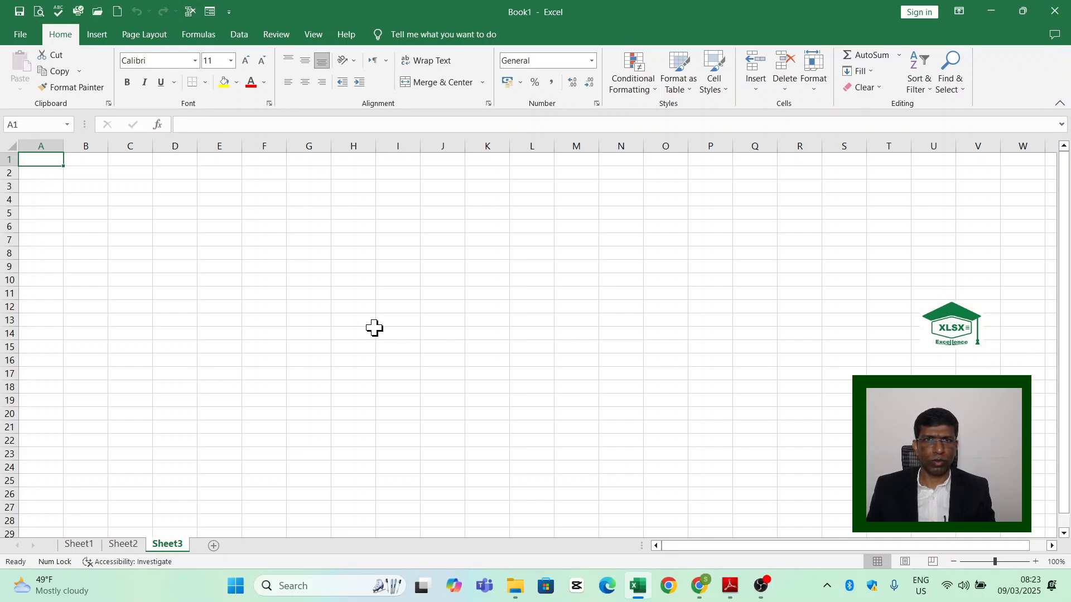
Look through Sheet1, Sheet2 and Sheet3, and add a new worksheet after Sheet3
{"action": "left_click", "coordinate": [82, 549]}
{"action": "left_click", "coordinate": [122, 545]}
{"action": "left_click", "coordinate": [164, 544]}
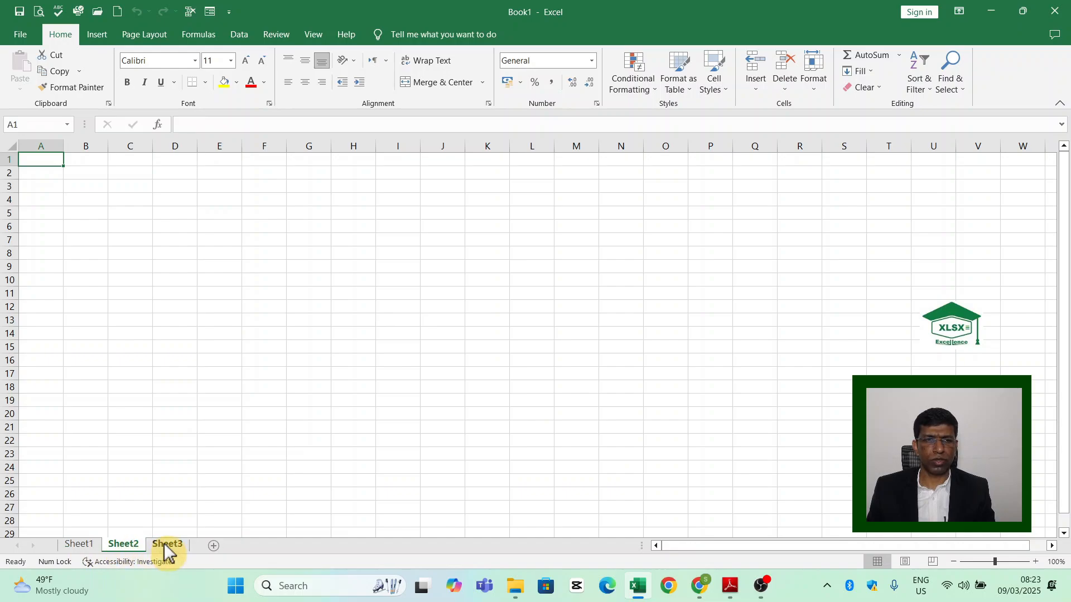
{"action": "left_click", "coordinate": [214, 545]}
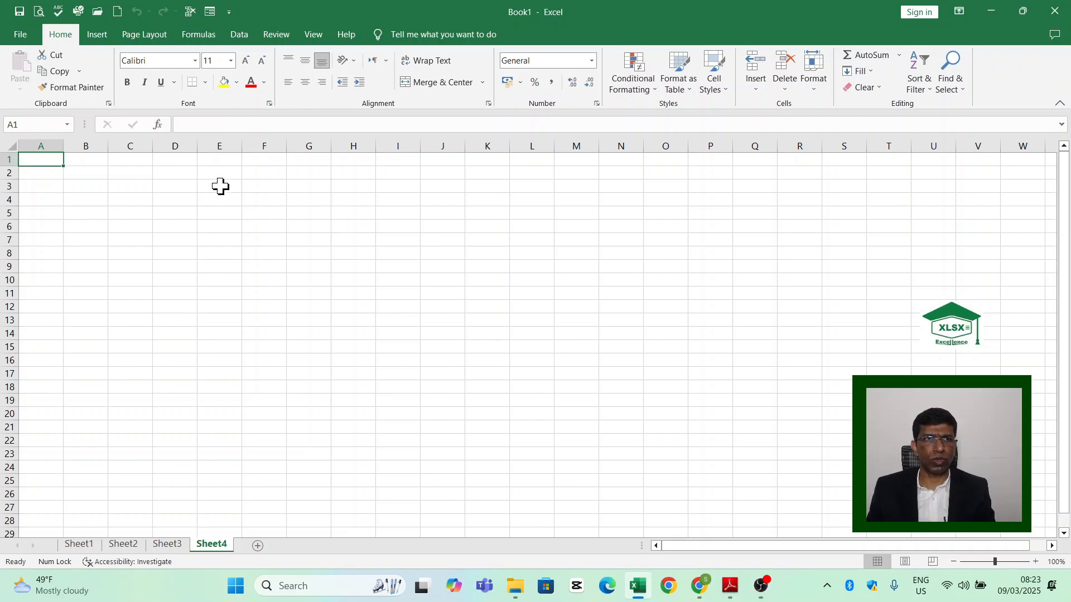
Create two new blank workbooks in addition to Book1
{"action": "left_click", "coordinate": [25, 38]}
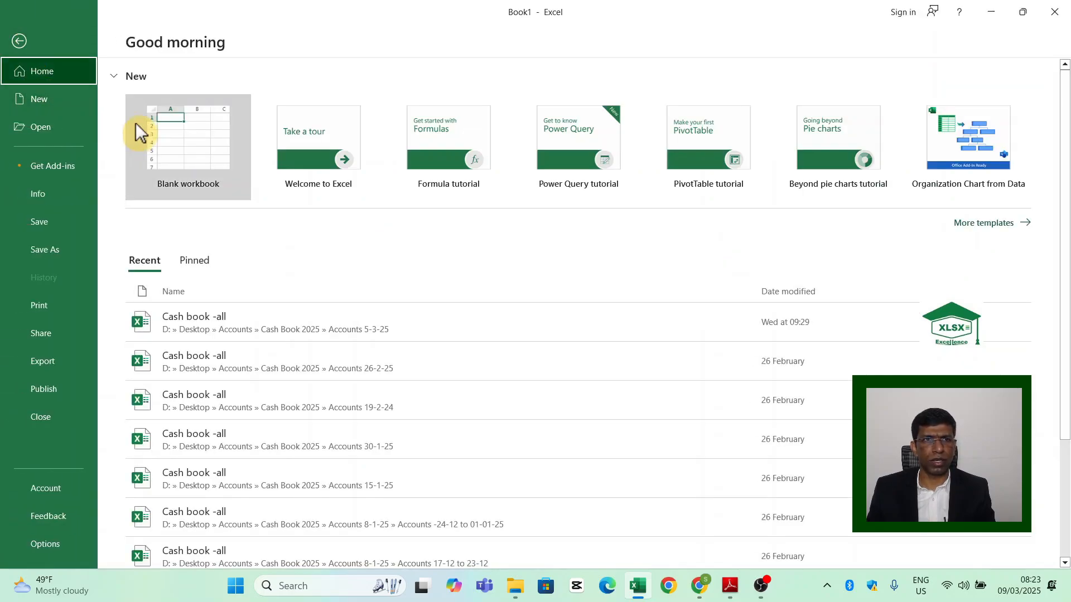
{"action": "left_click", "coordinate": [51, 98]}
{"action": "left_click", "coordinate": [271, 121]}
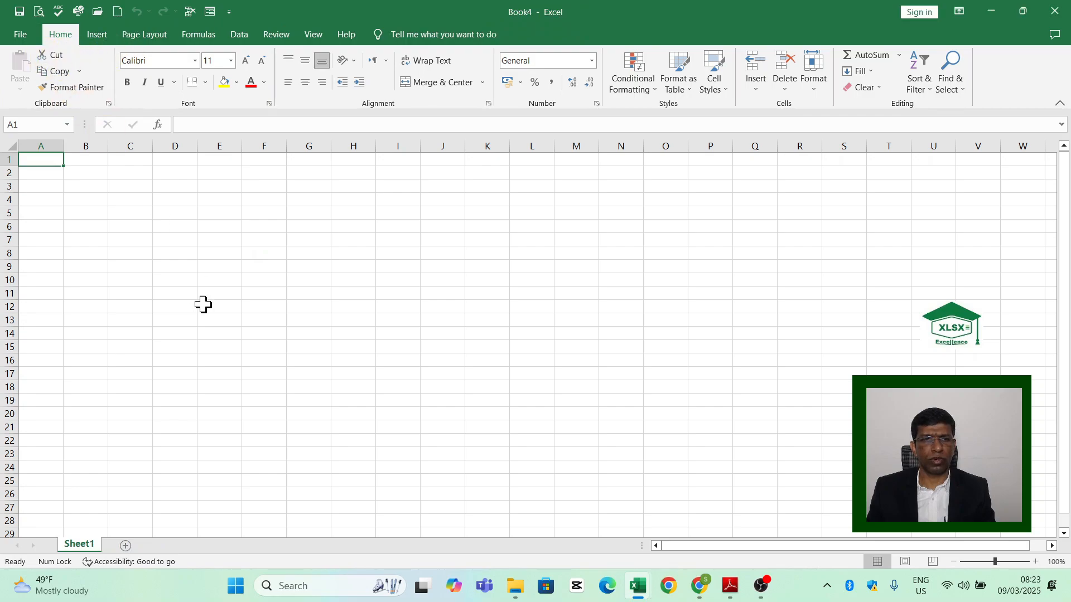
{"action": "left_click", "coordinate": [27, 33]}
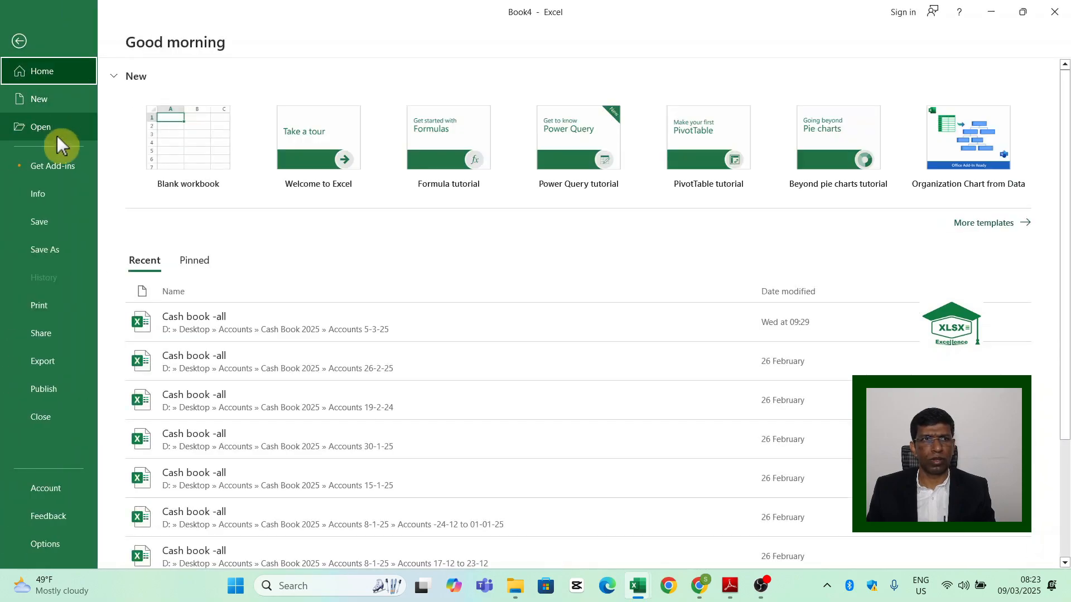
{"action": "left_click", "coordinate": [55, 102]}
{"action": "left_click", "coordinate": [182, 128]}
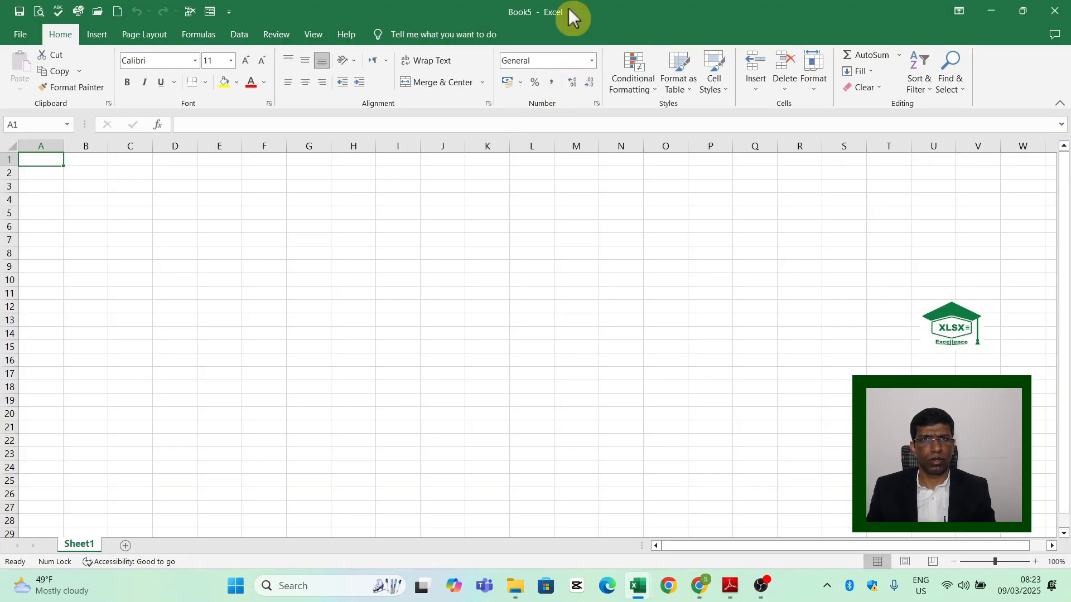
{"action": "mouse_move", "coordinate": [637, 585]}
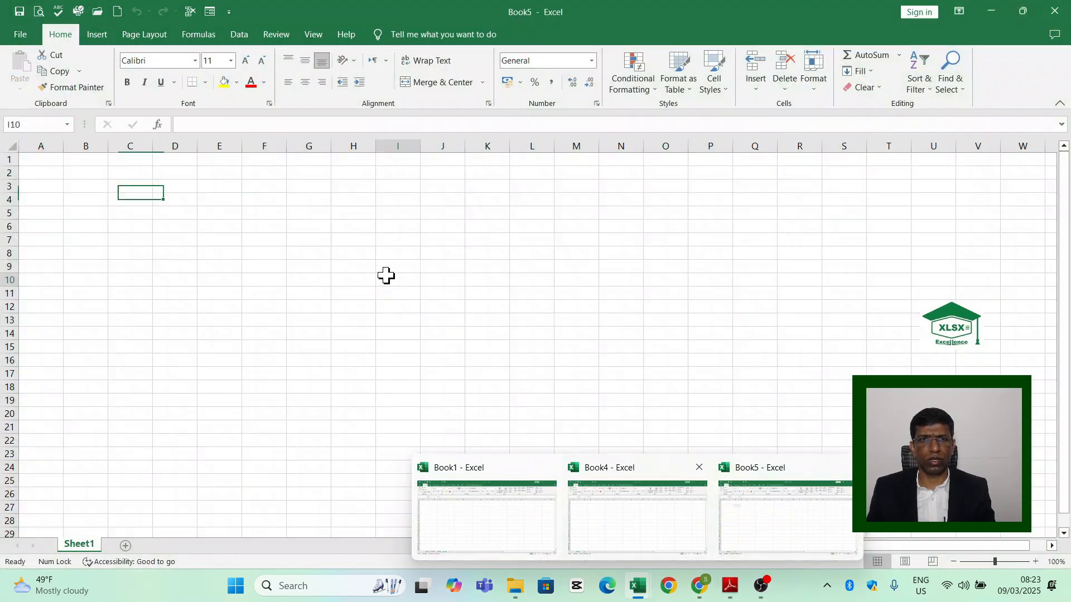
{"action": "left_click", "coordinate": [387, 277]}
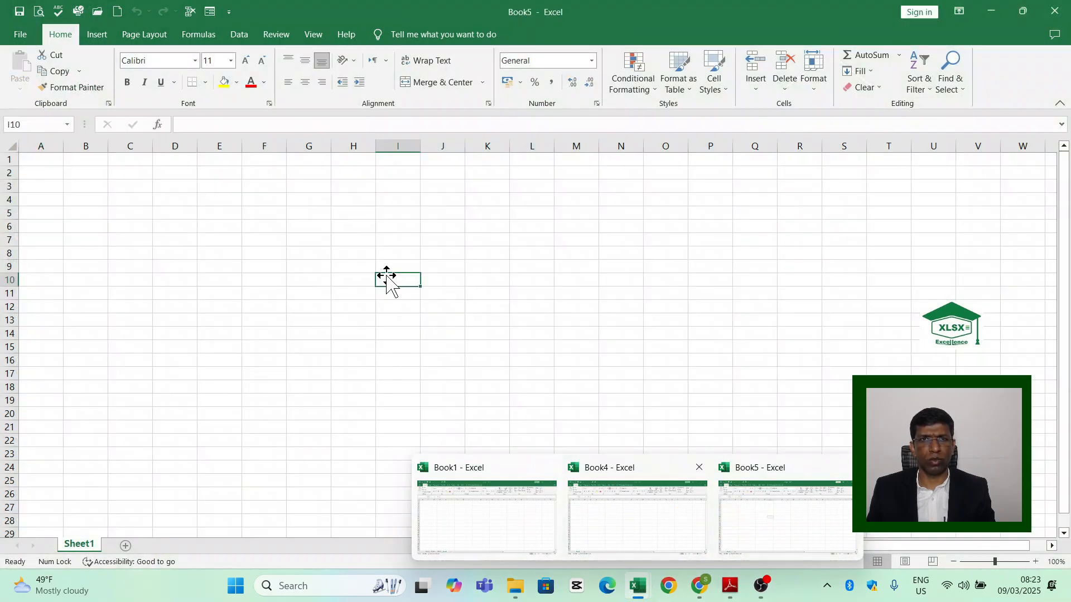
{"action": "left_click", "coordinate": [315, 323]}
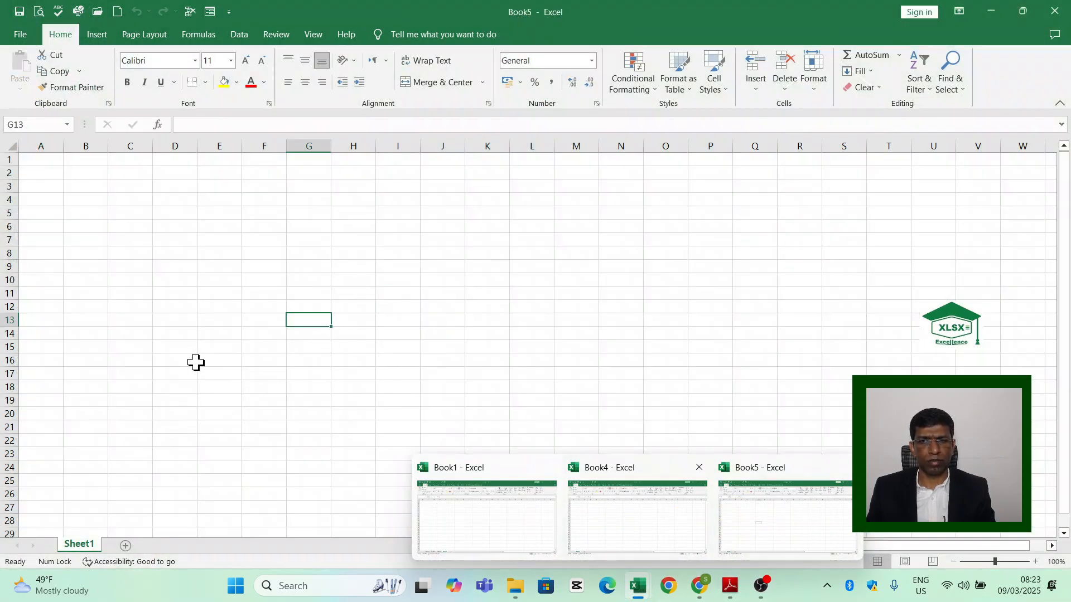
{"action": "left_click", "coordinate": [698, 212]}
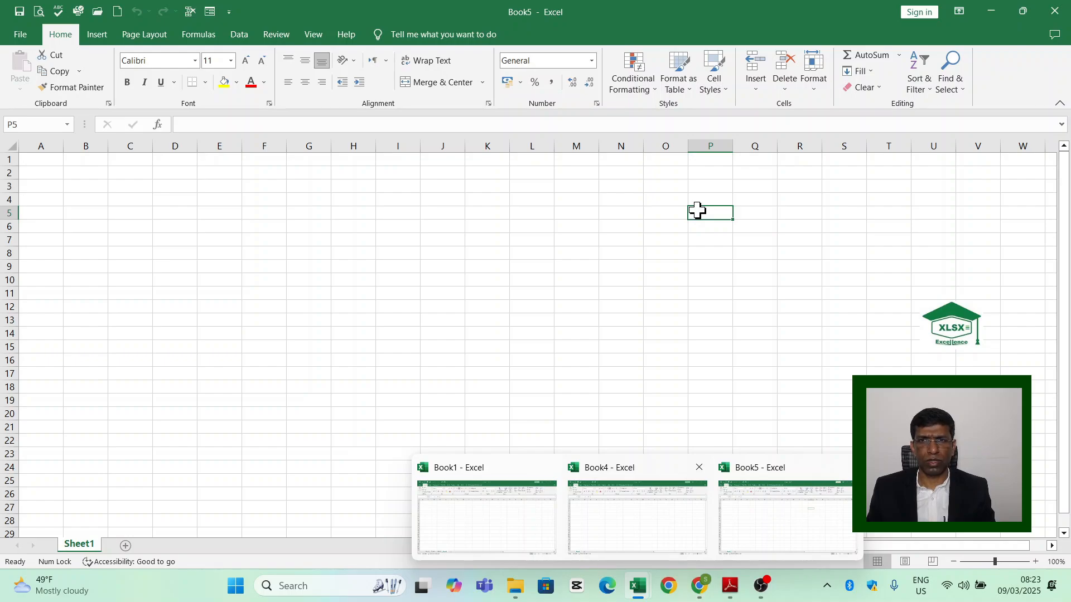
Minimize Book5 and bring Book1 to the front, shrinking its window to a floating size and maximizing it again
{"action": "left_click", "coordinate": [993, 10]}
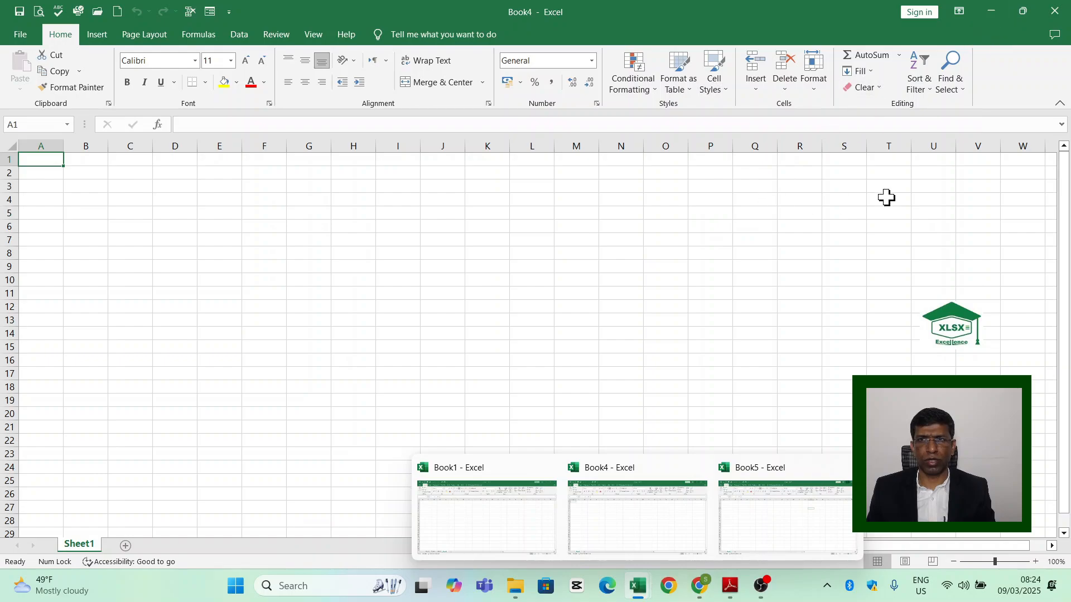
{"action": "mouse_move", "coordinate": [640, 586]}
{"action": "left_click", "coordinate": [490, 514]}
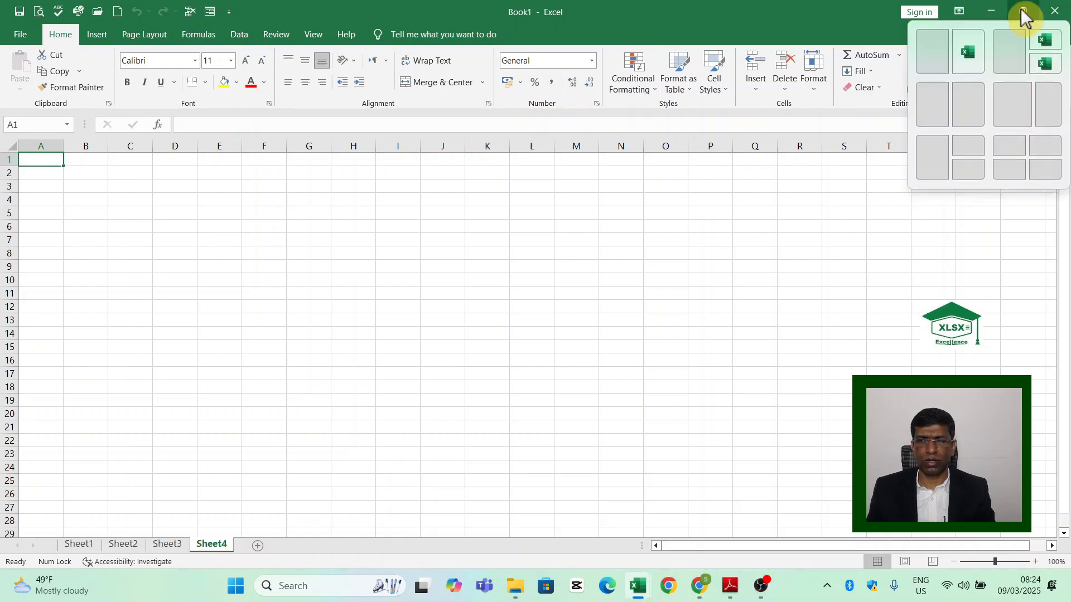
{"action": "left_click", "coordinate": [1024, 12]}
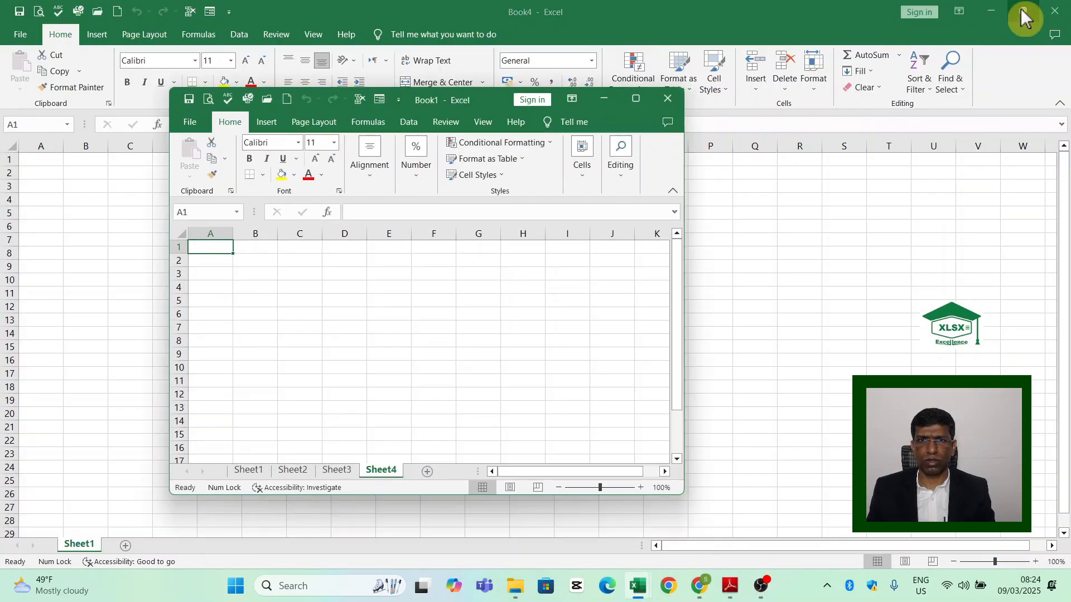
{"action": "left_click", "coordinate": [634, 101]}
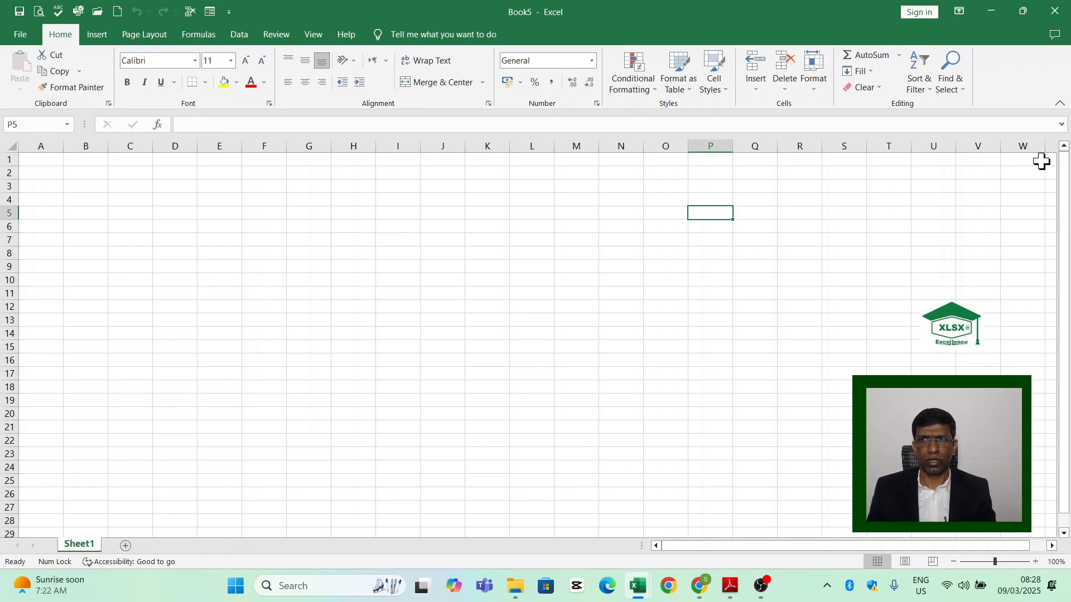
Restore the Book5 window to a floating size, widen it slightly and move it lower
{"action": "left_click", "coordinate": [1025, 11]}
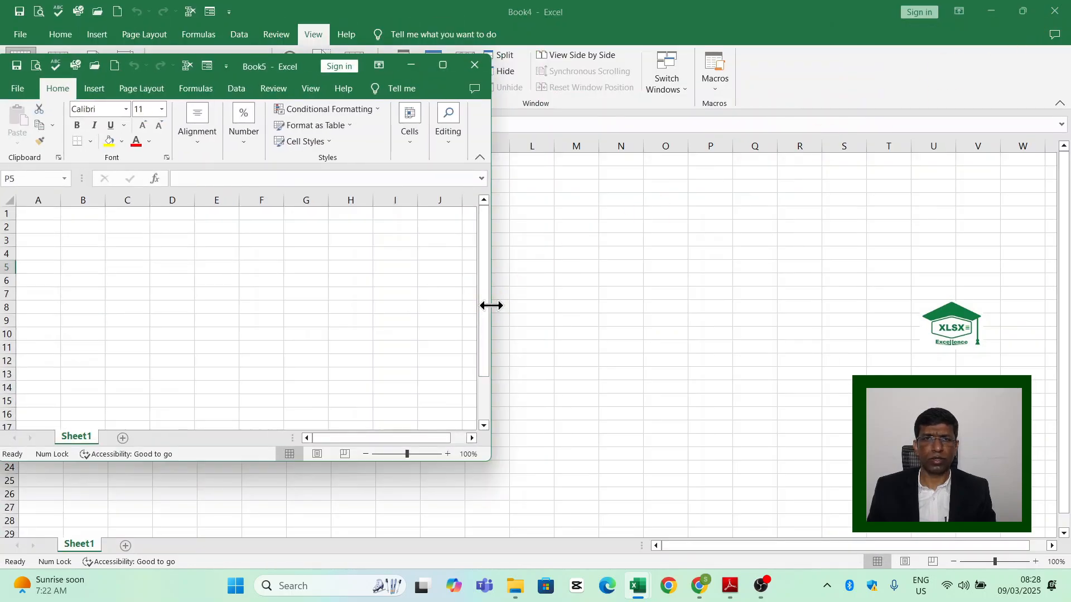
{"action": "left_click_drag", "start_coordinate": [491, 306], "coordinate": [512, 290]}
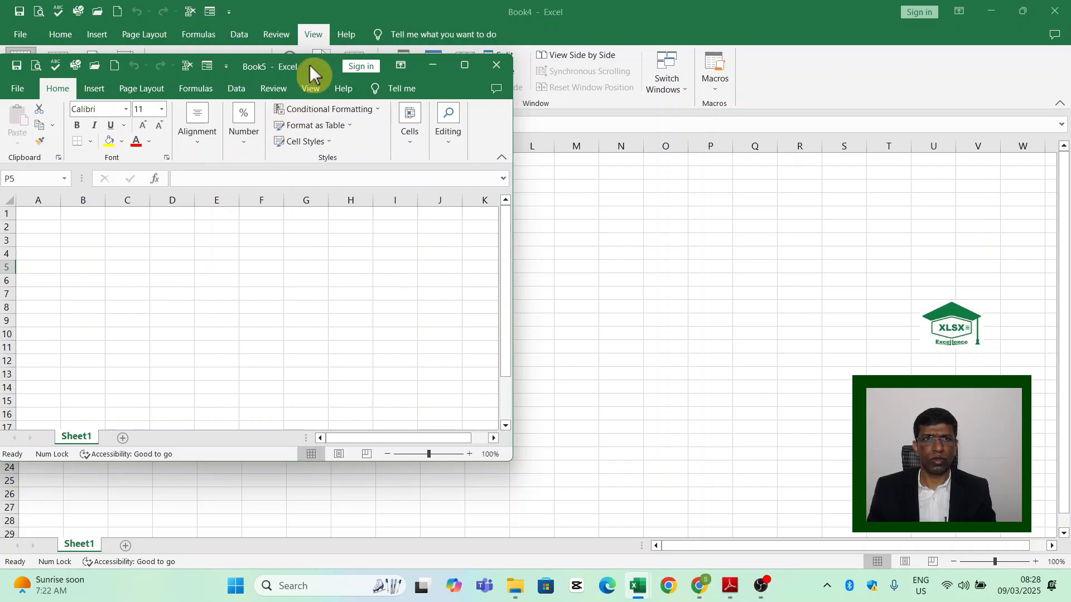
{"action": "left_click_drag", "start_coordinate": [310, 65], "coordinate": [321, 121]}
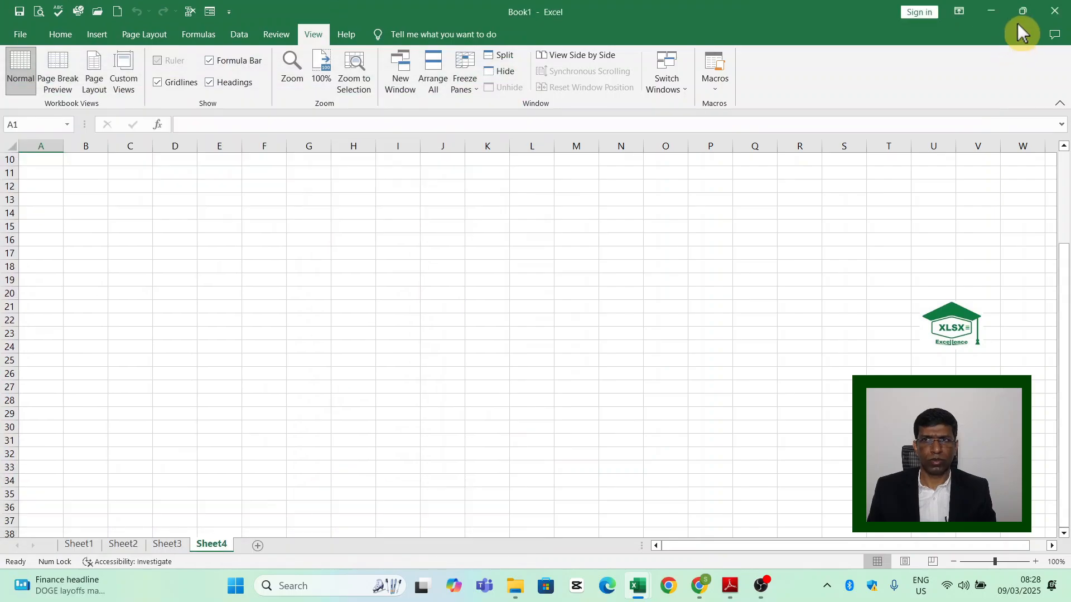
Restore the Book1 window to a floating size and reposition it beside Book5
{"action": "mouse_move", "coordinate": [1018, 22]}
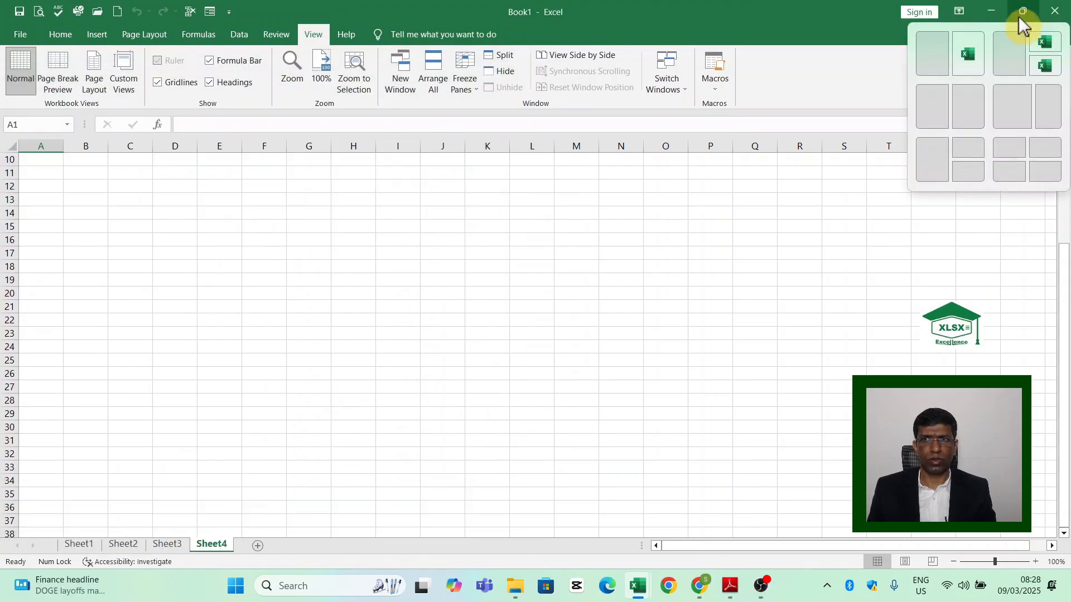
{"action": "left_click", "coordinate": [1018, 16]}
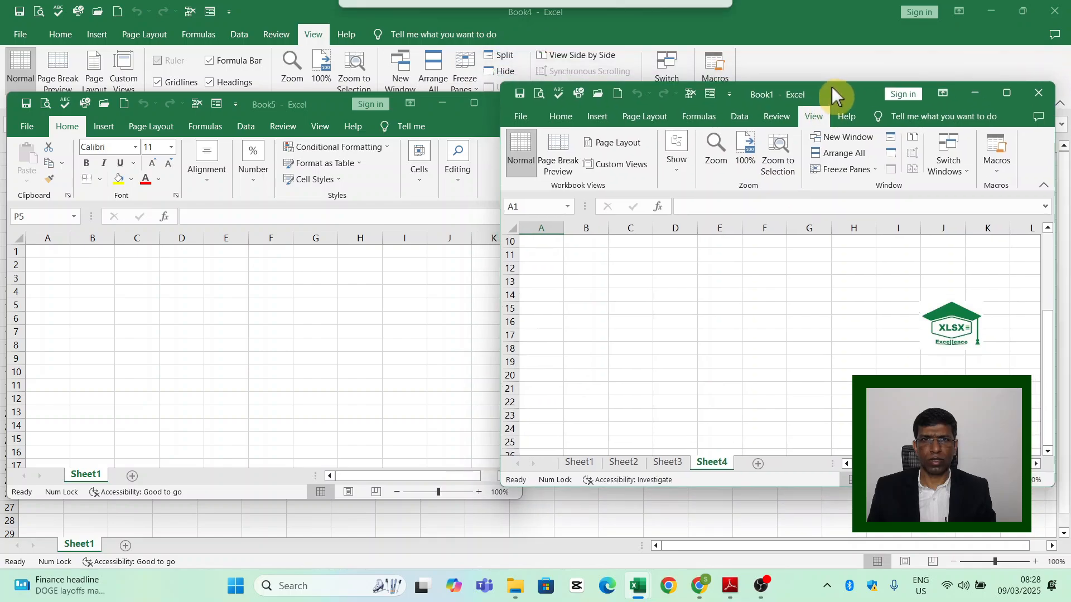
{"action": "left_click_drag", "start_coordinate": [831, 95], "coordinate": [855, 106]}
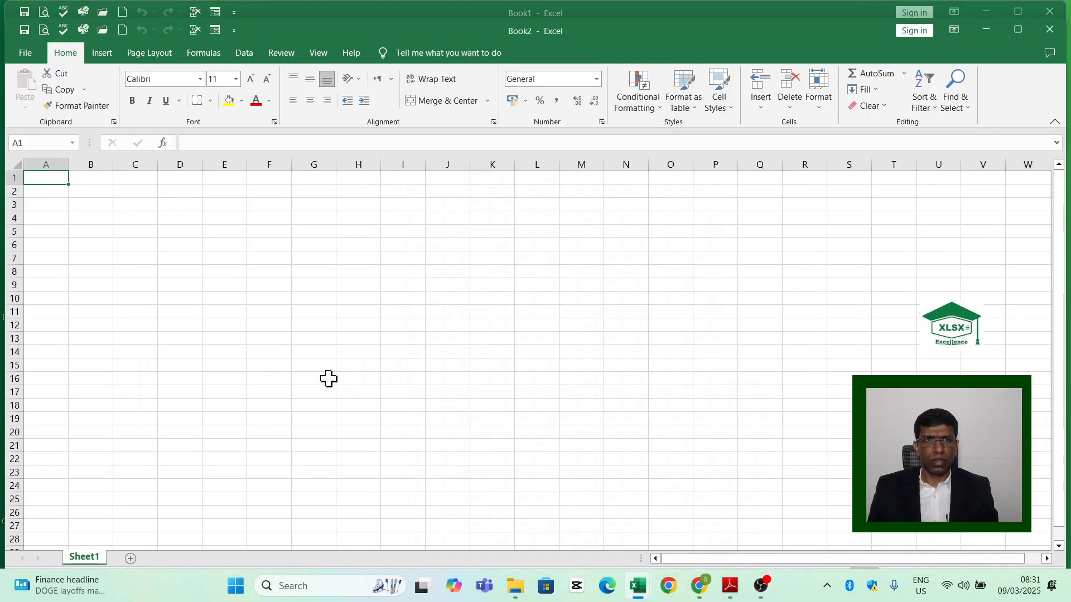
Maximize the Book2 window and arrange all open workbook windows horizontally
{"action": "left_click", "coordinate": [1023, 32]}
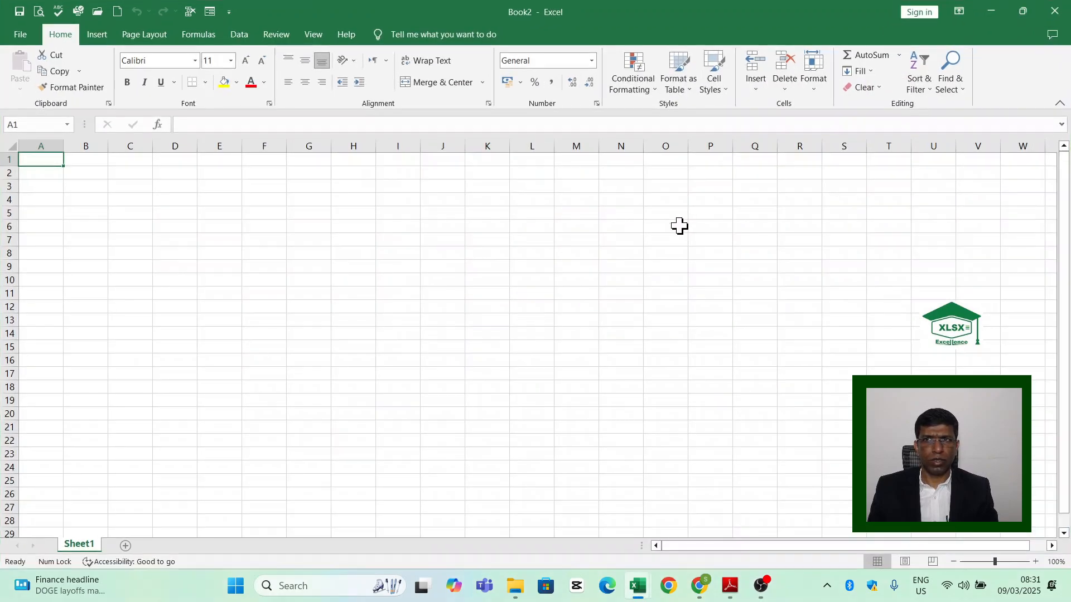
{"action": "left_click", "coordinate": [310, 35]}
{"action": "left_click", "coordinate": [438, 87]}
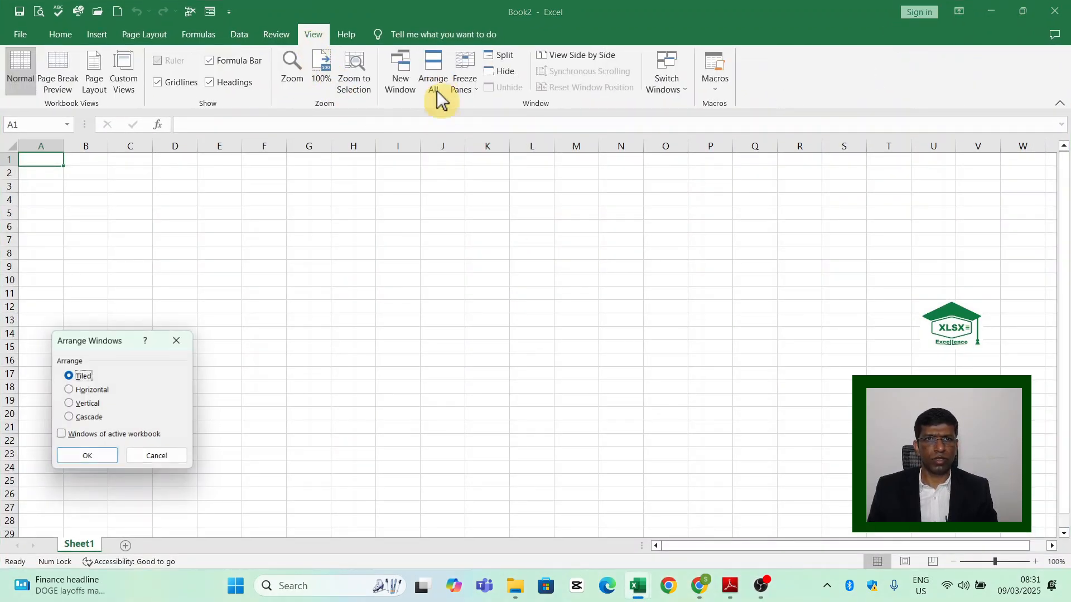
{"action": "left_click", "coordinate": [89, 391]}
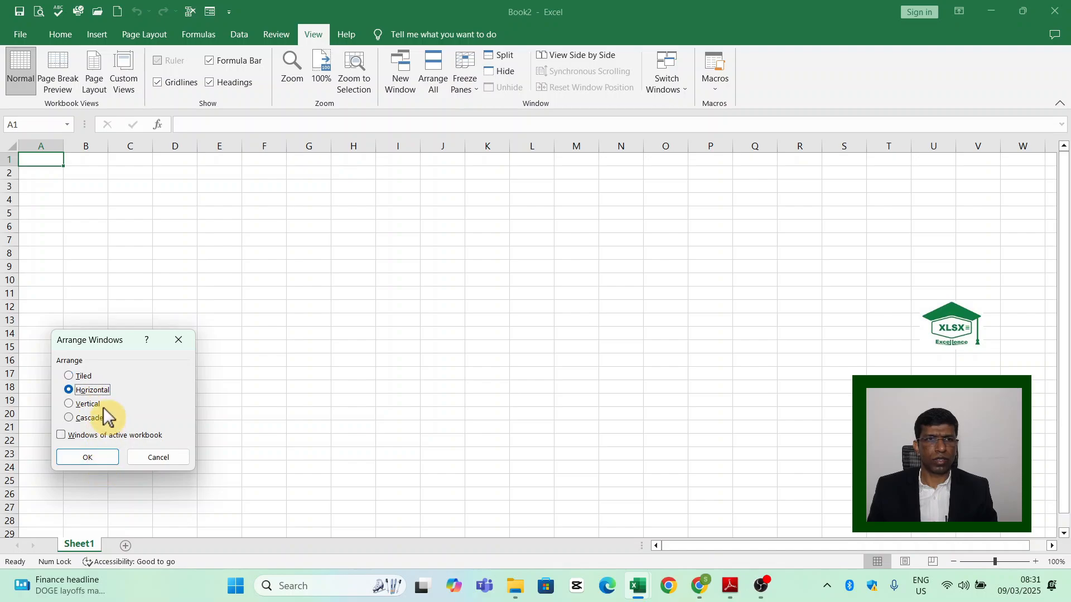
{"action": "left_click", "coordinate": [88, 458]}
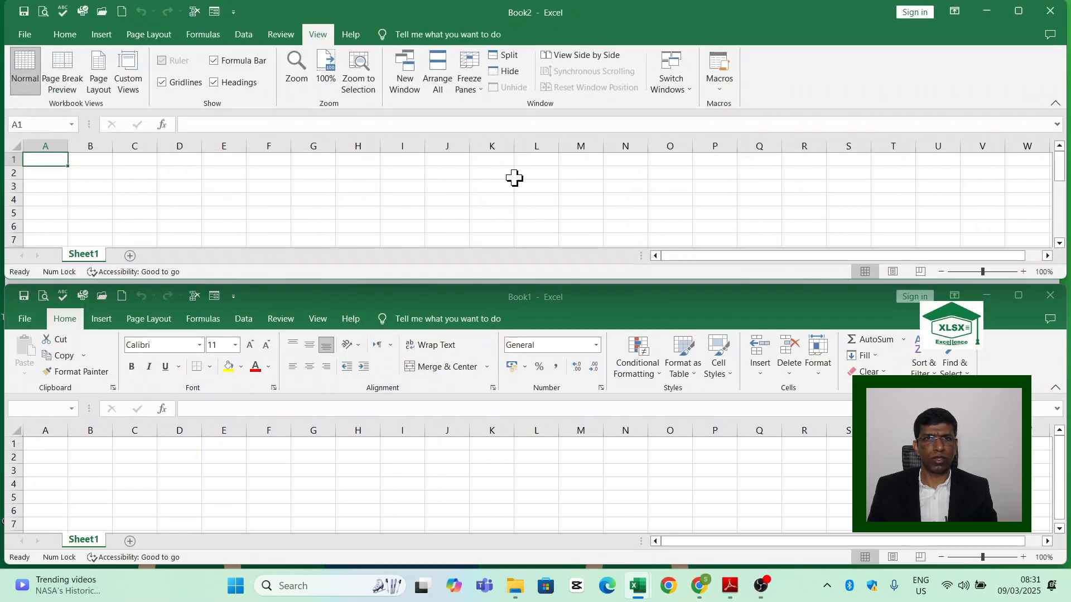
Rearrange the open workbook windows using the Vertical arrangement
{"action": "left_click", "coordinate": [437, 85]}
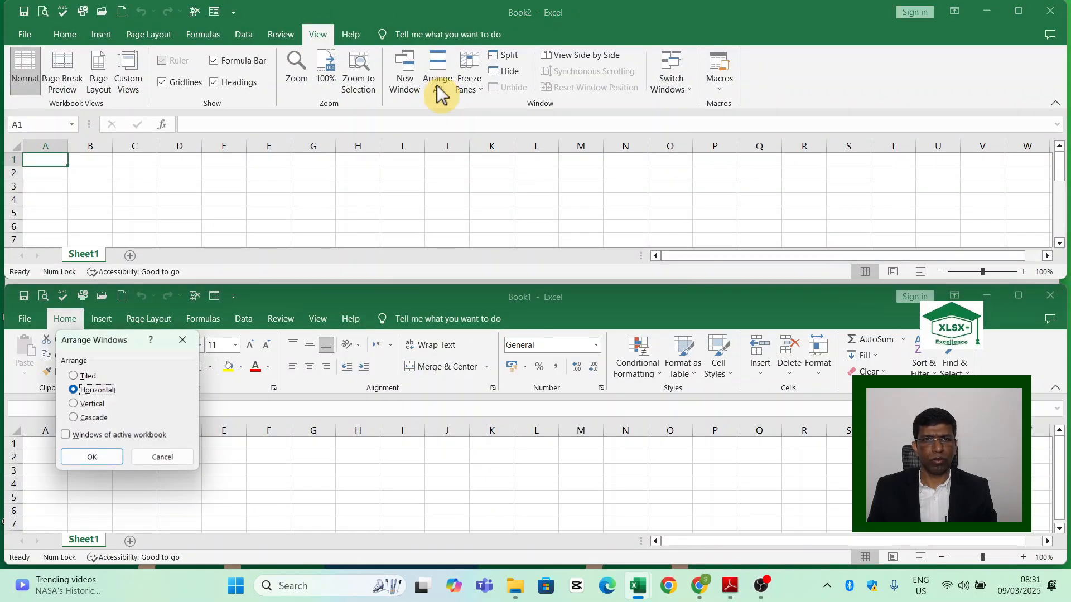
{"action": "left_click", "coordinate": [90, 405]}
{"action": "left_click", "coordinate": [90, 457]}
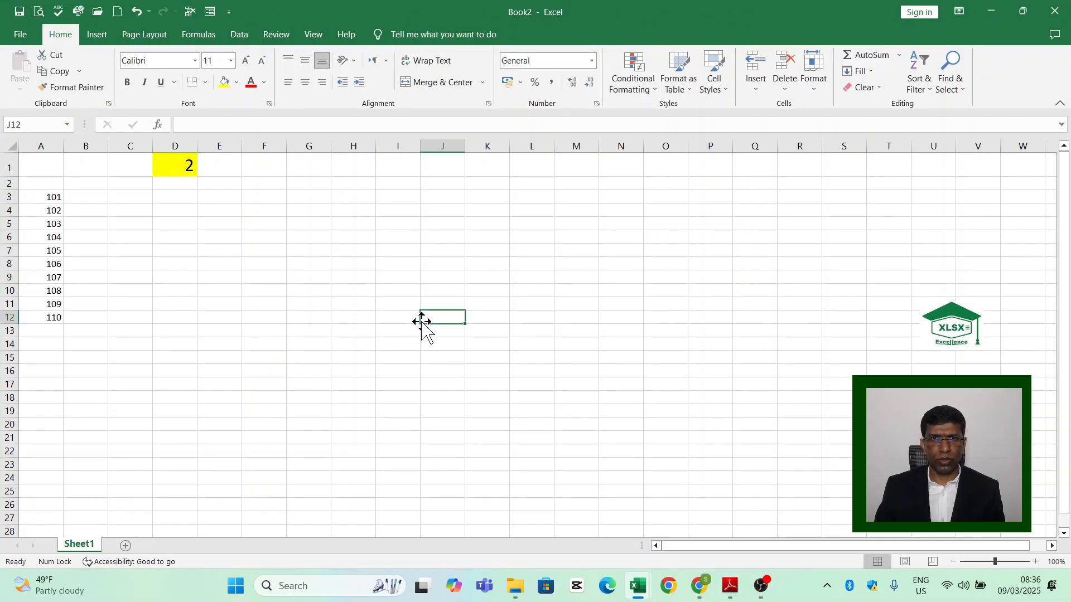
Select cell D1 in Book2, and switch to Book1 to select its cell D1
{"action": "left_click", "coordinate": [163, 165]}
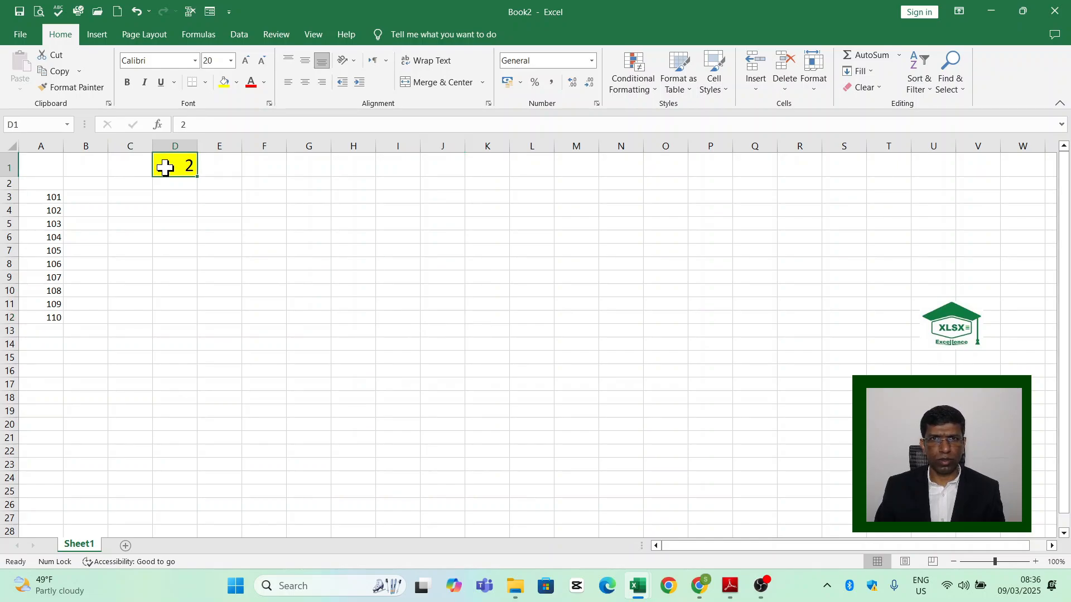
{"action": "mouse_move", "coordinate": [637, 584]}
{"action": "left_click", "coordinate": [574, 550]}
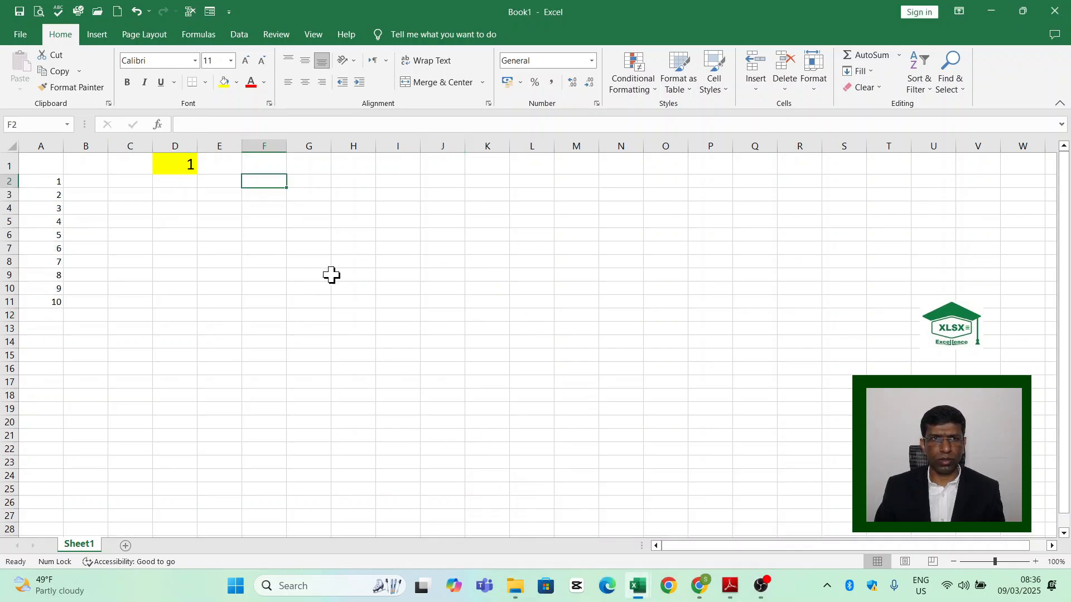
{"action": "left_click", "coordinate": [192, 162]}
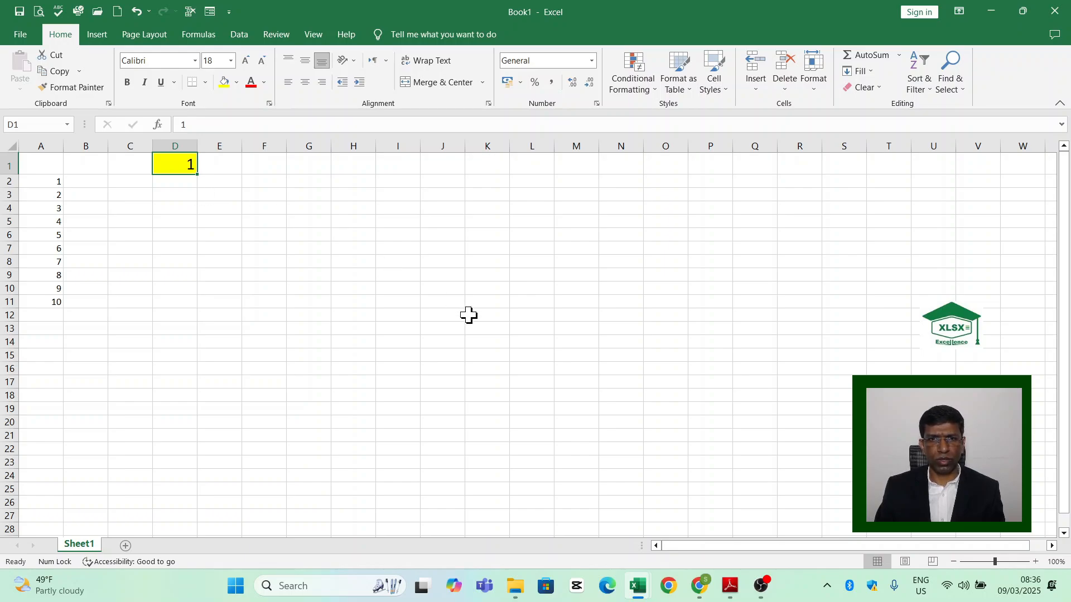
Choose Book1 from the open workbook previews, and switch to Book2 the same way
{"action": "mouse_move", "coordinate": [636, 584]}
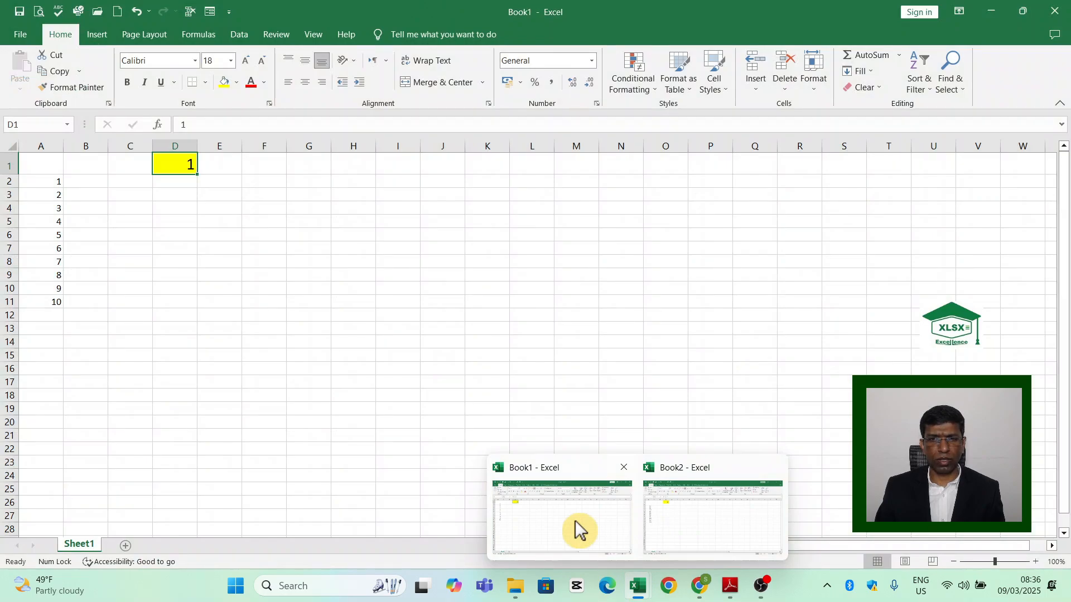
{"action": "left_click", "coordinate": [575, 520]}
{"action": "mouse_move", "coordinate": [637, 584]}
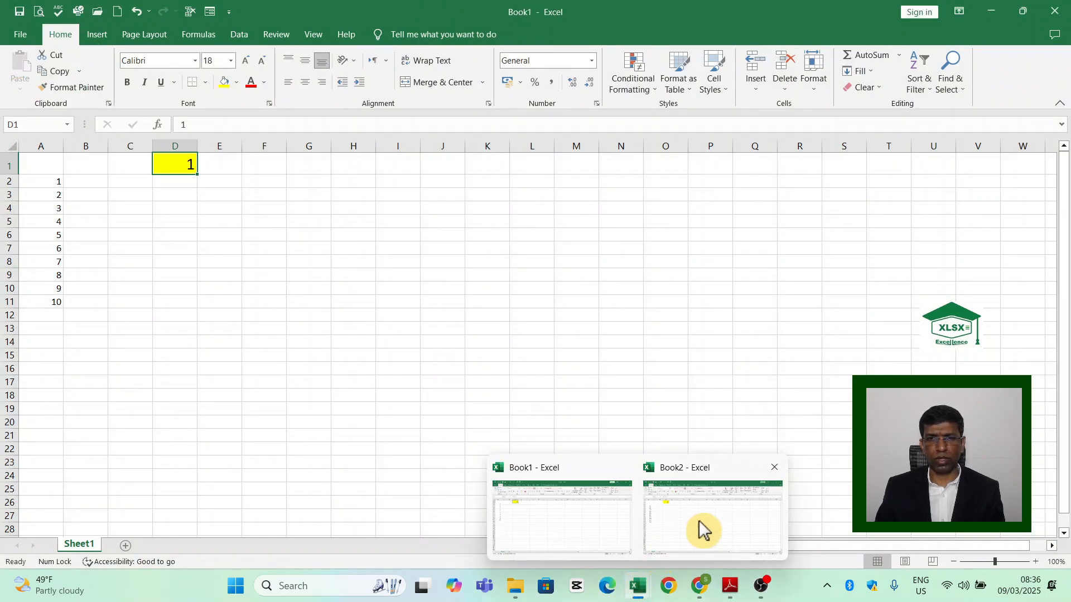
{"action": "left_click", "coordinate": [701, 520]}
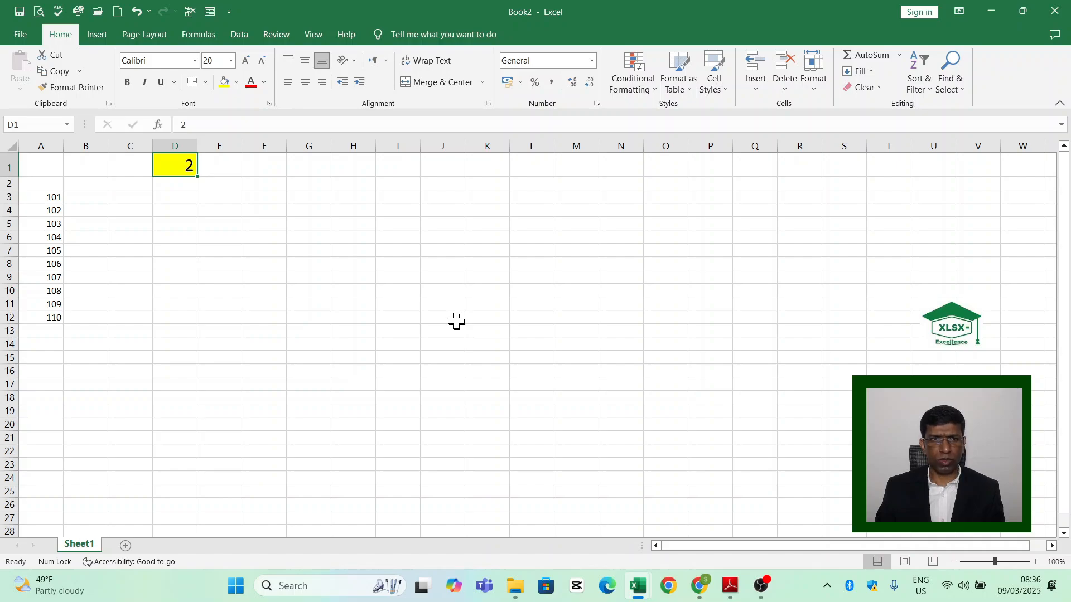
Alternate repeatedly between the Book2 and Book1 windows, ending on Book1
{"action": "key", "text": "alt+Tab"}
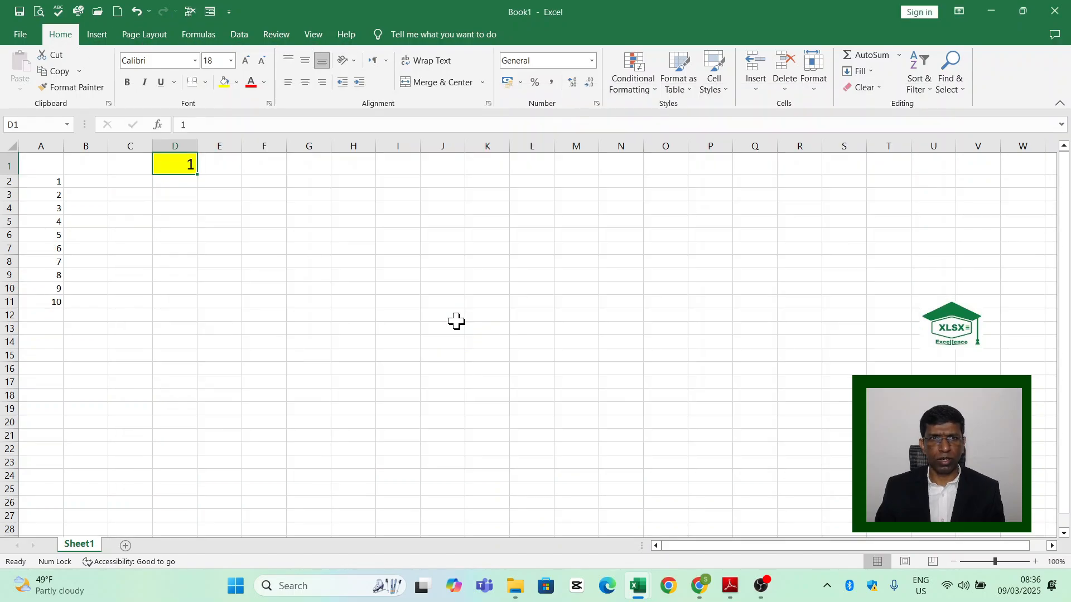
{"action": "key", "text": "alt+Tab"}
{"action": "key", "text": "alt+Tab"}
{"action": "key", "text": "alt+Tab"}
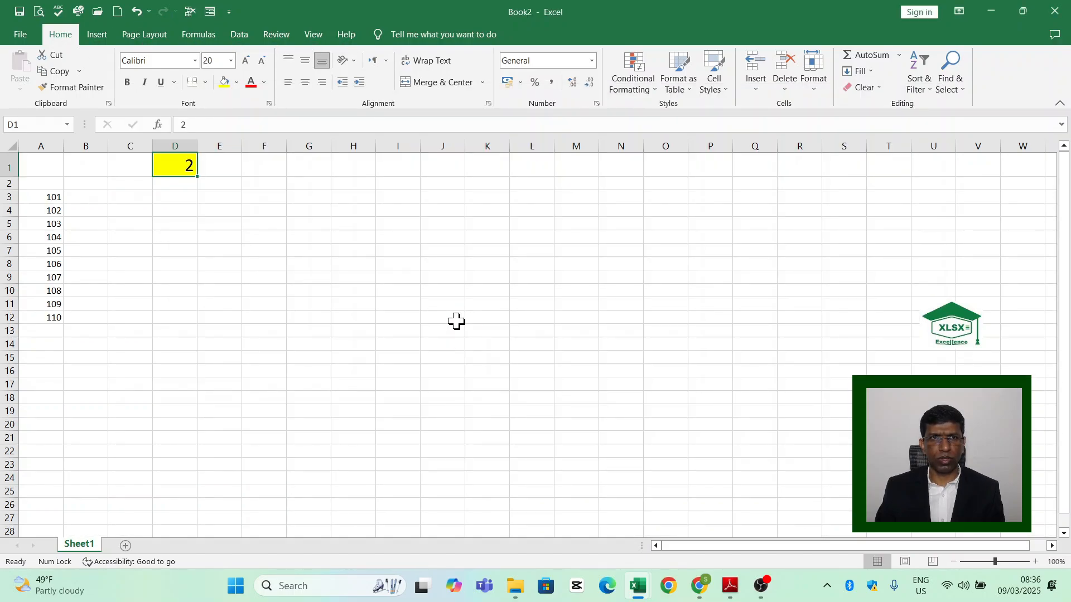
{"action": "key", "text": "alt+Tab"}
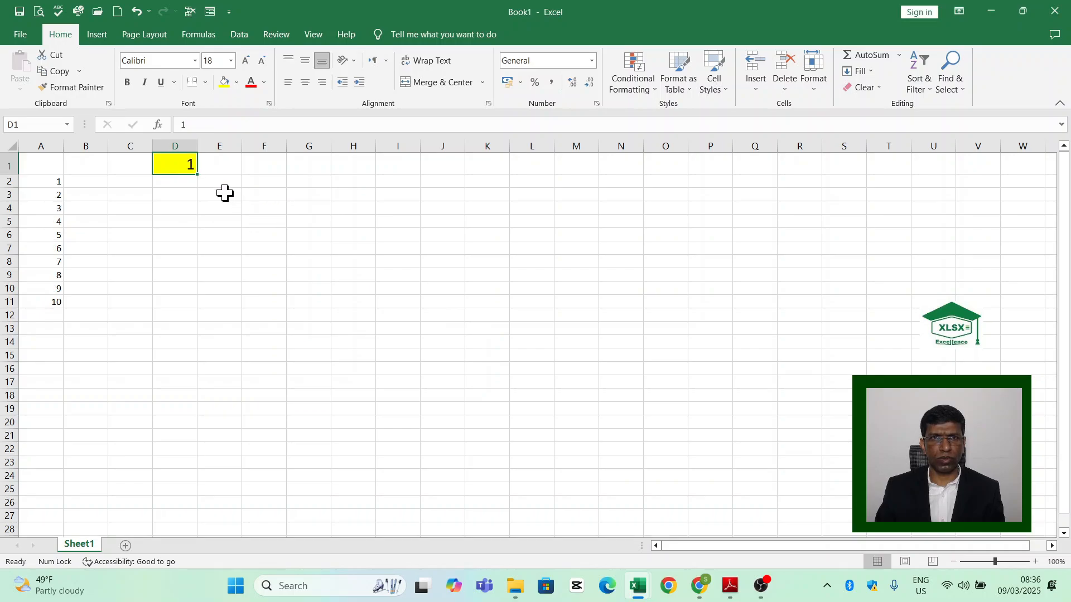
Switch from Book1 to Book2 and back to Book1 using the Switch Windows list
{"action": "left_click", "coordinate": [314, 35]}
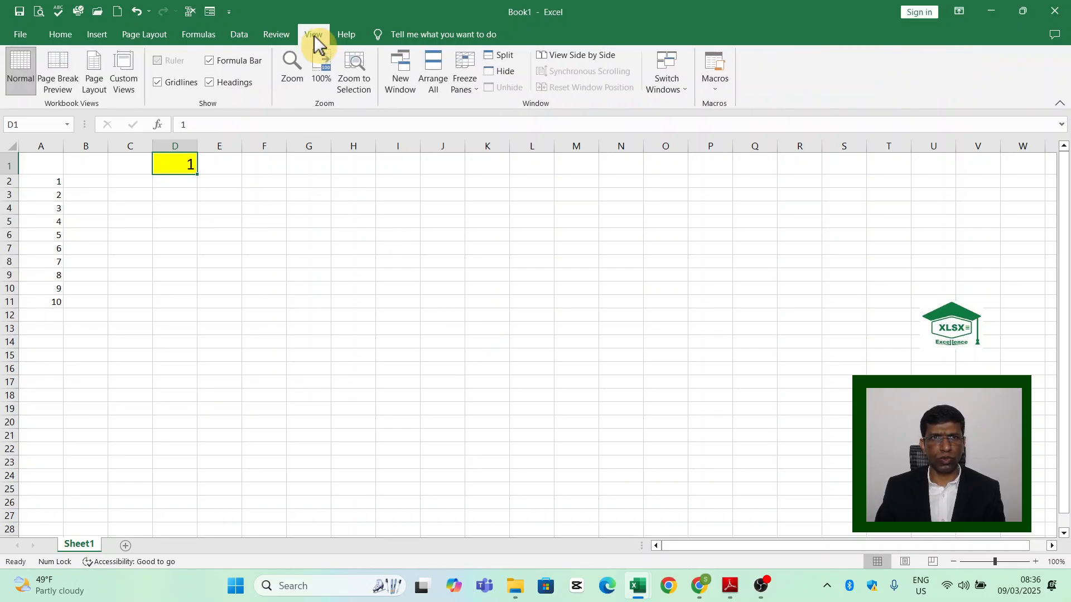
{"action": "left_click", "coordinate": [670, 86]}
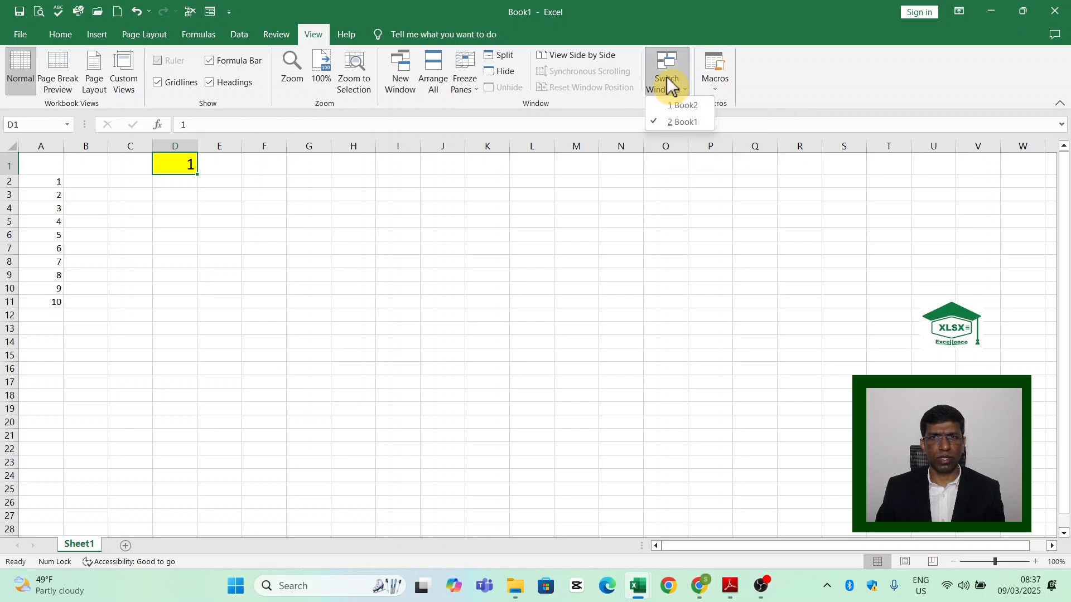
{"action": "left_click", "coordinate": [676, 106]}
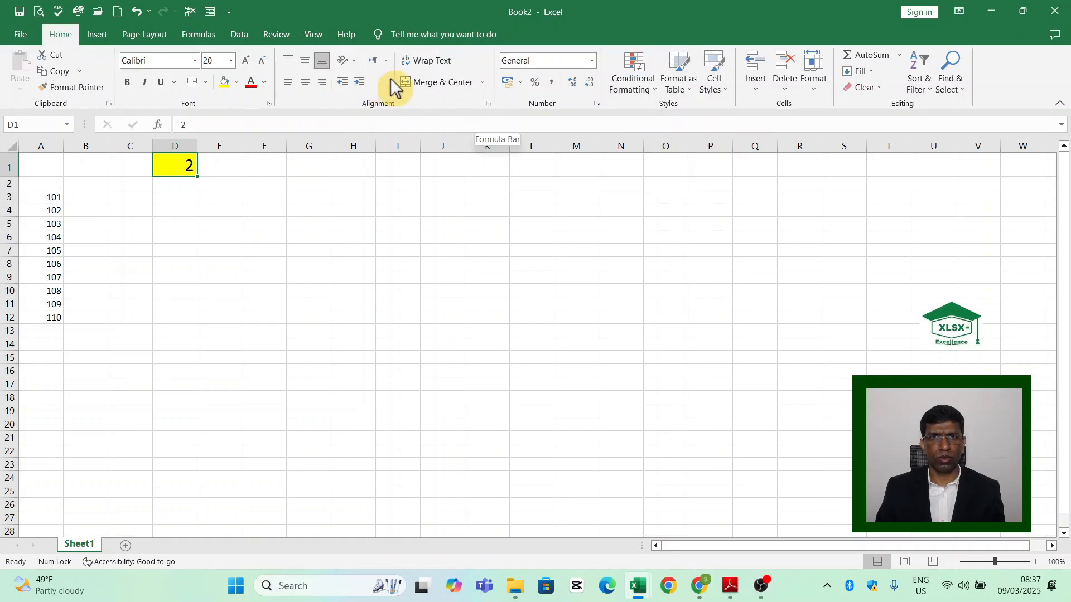
{"action": "left_click", "coordinate": [313, 36]}
{"action": "left_click", "coordinate": [664, 87]}
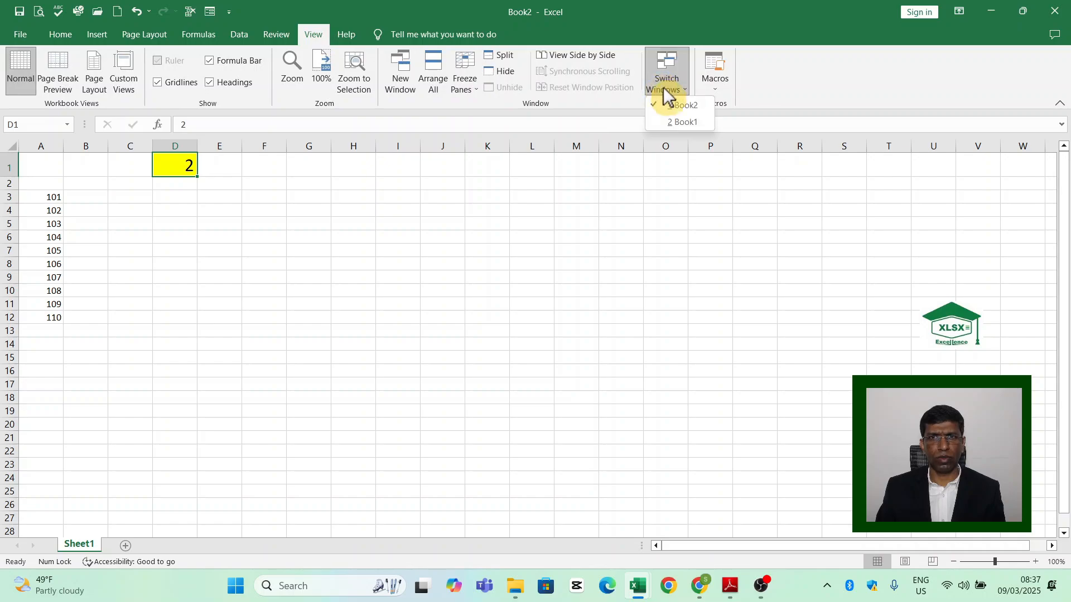
{"action": "left_click", "coordinate": [683, 122]}
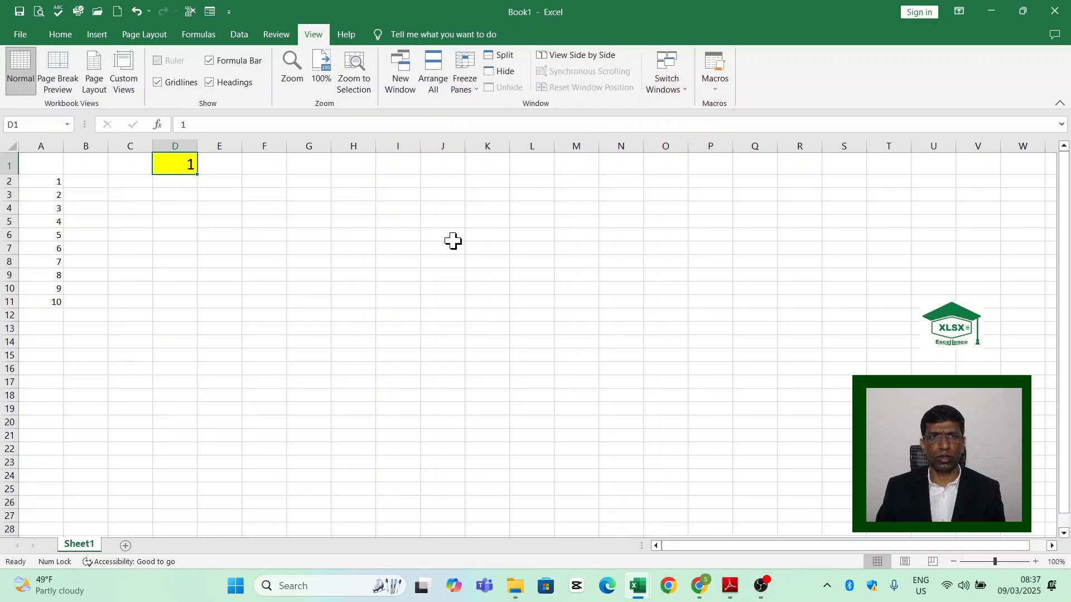
Select cell F7 in Book1 and switch to the Book2 window
{"action": "left_click", "coordinate": [260, 245]}
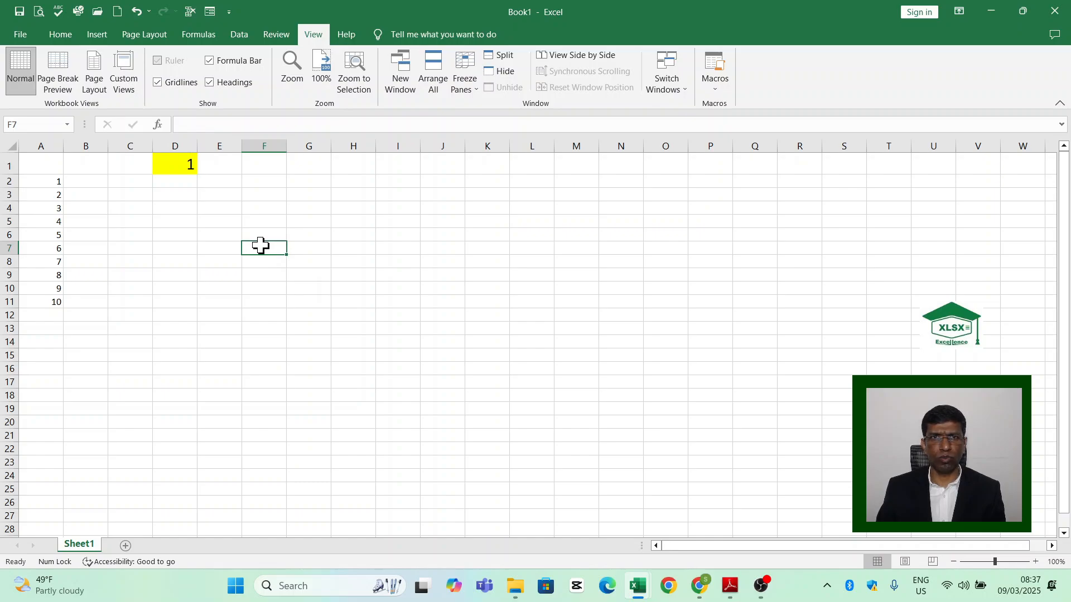
{"action": "key", "text": "ctrl+Tab"}
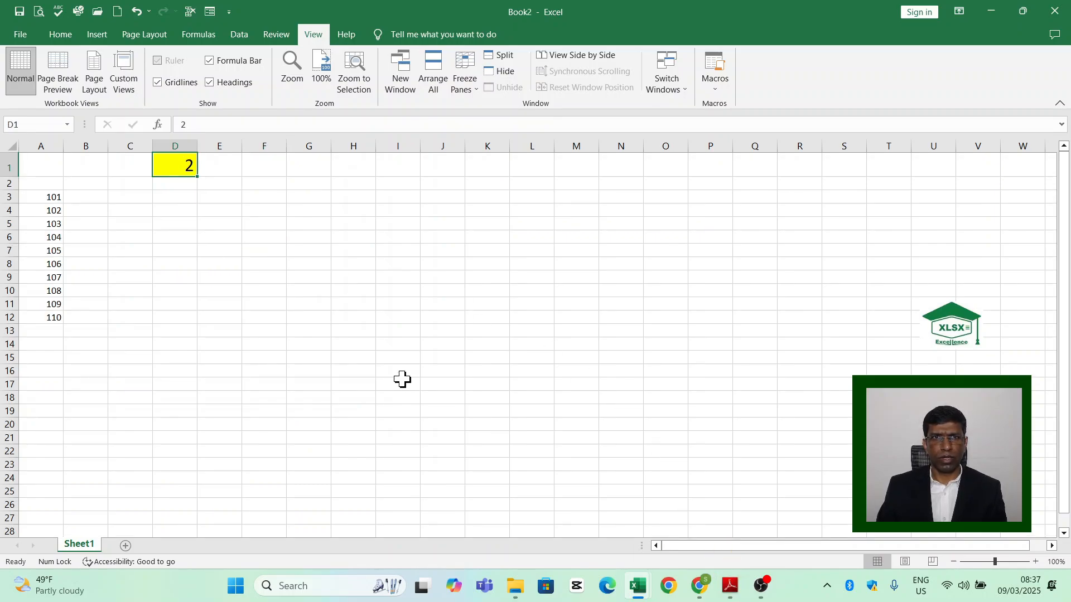
Try closing Book2 in several ways, cancelling at the save prompt each time
{"action": "left_click", "coordinate": [1056, 15]}
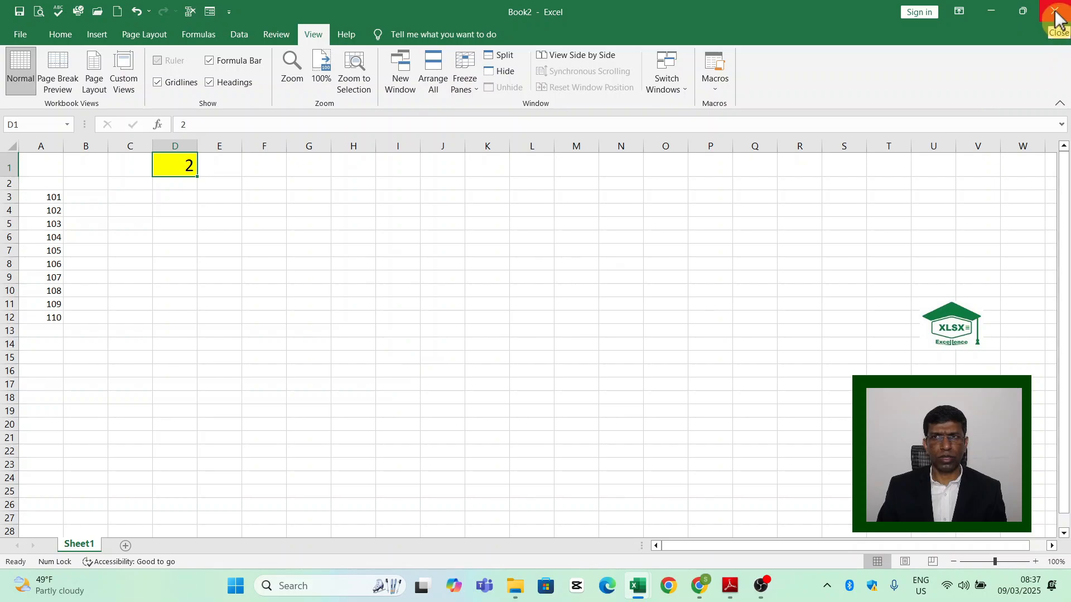
{"action": "left_click", "coordinate": [1055, 13]}
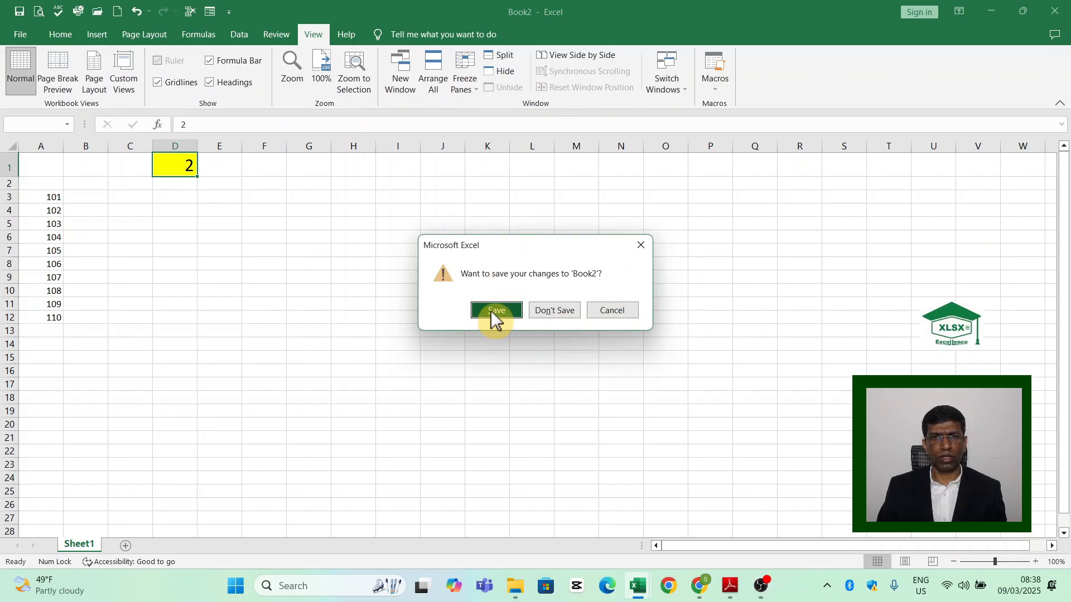
{"action": "left_click", "coordinate": [596, 310]}
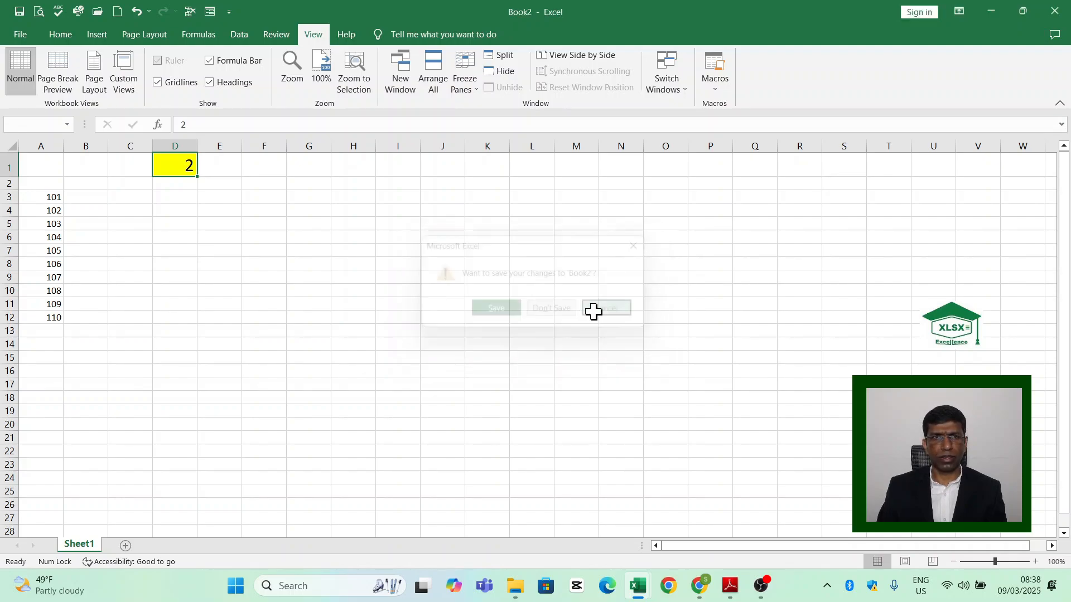
{"action": "left_click", "coordinate": [22, 35]}
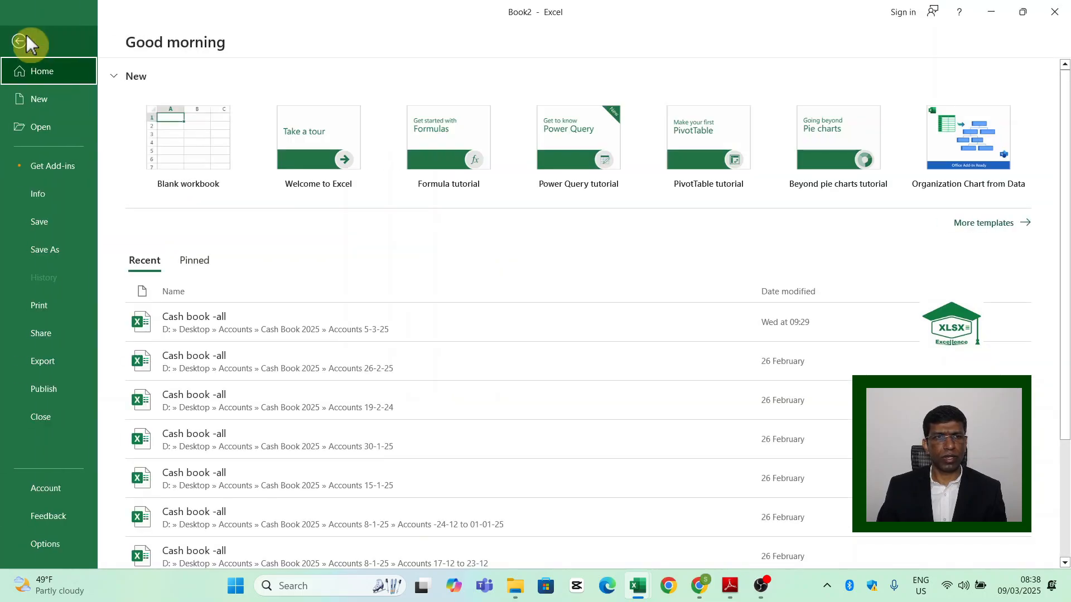
{"action": "left_click", "coordinate": [26, 416]}
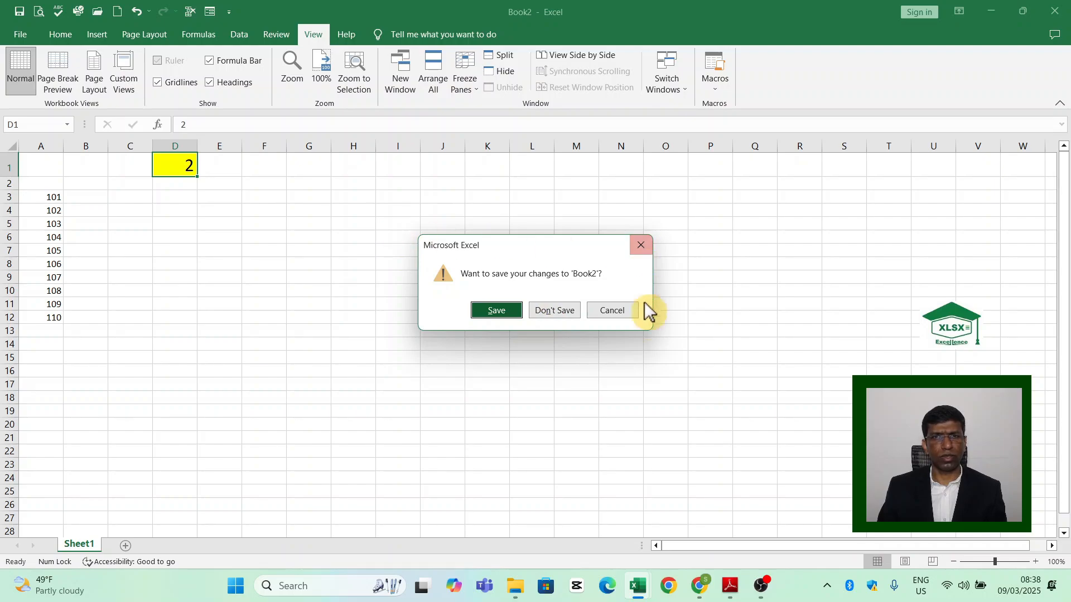
{"action": "left_click", "coordinate": [625, 313]}
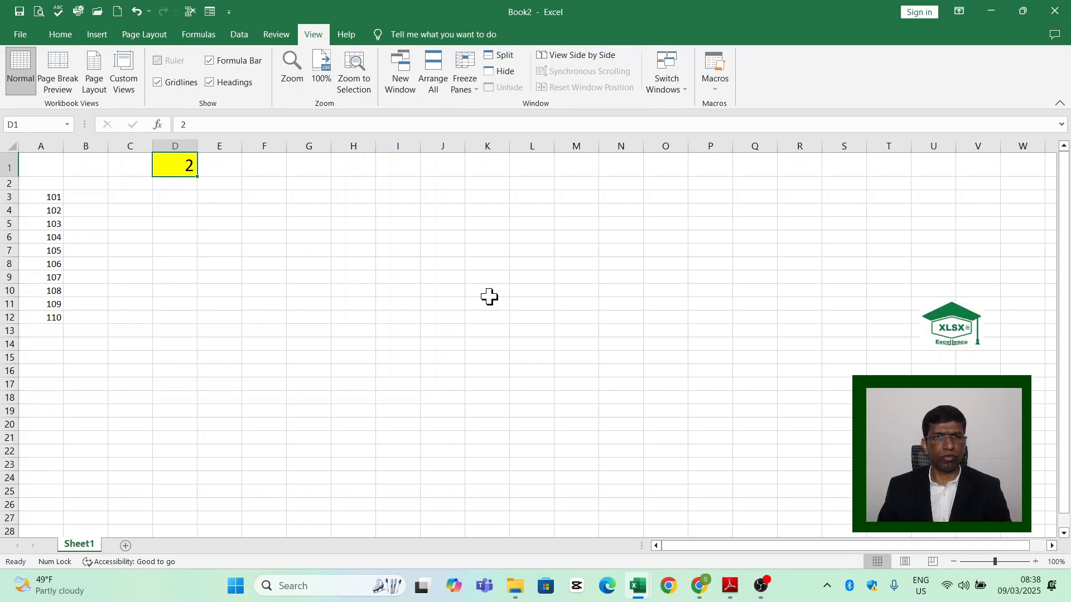
{"action": "key", "text": "alt+F4"}
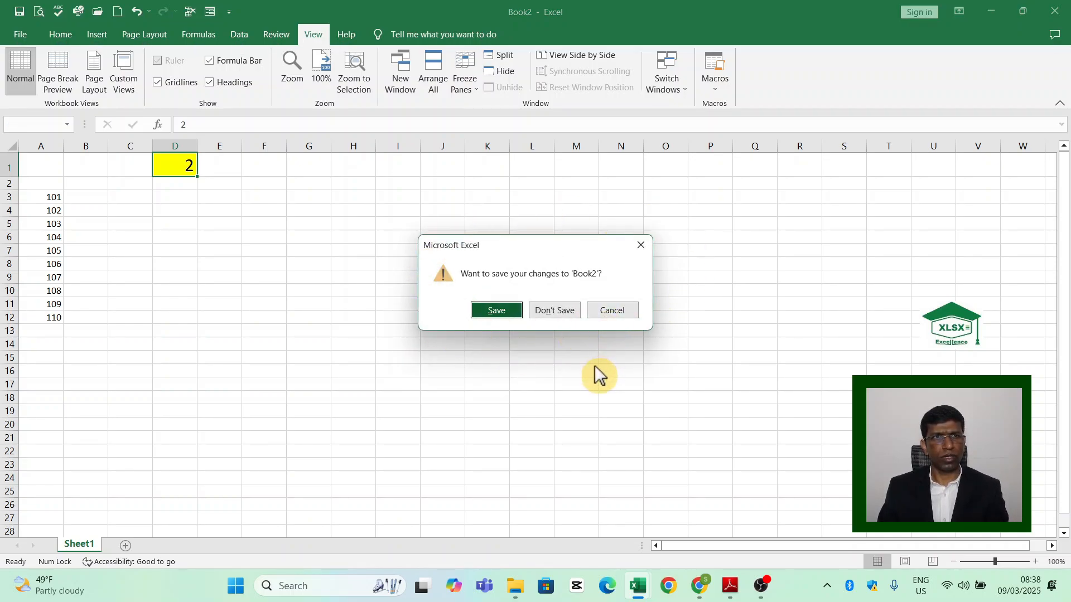
{"action": "left_click", "coordinate": [611, 311]}
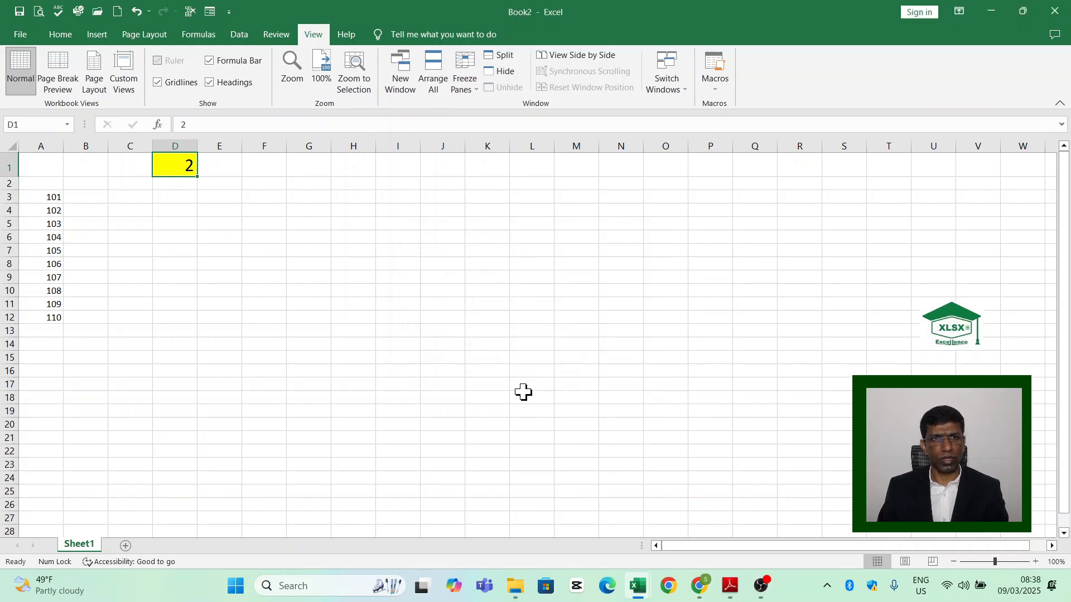
{"action": "key", "text": "alt+F4"}
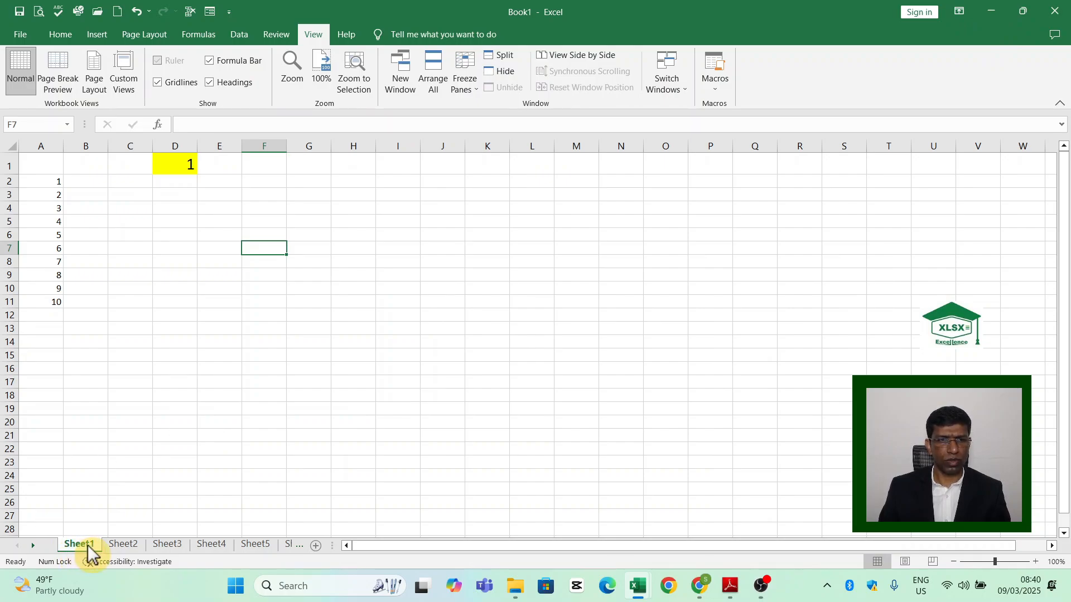
Move between Book1's worksheets, visiting Sheet2, Sheet3 and, through the list of all sheets, Sheet7
{"action": "left_click", "coordinate": [125, 544]}
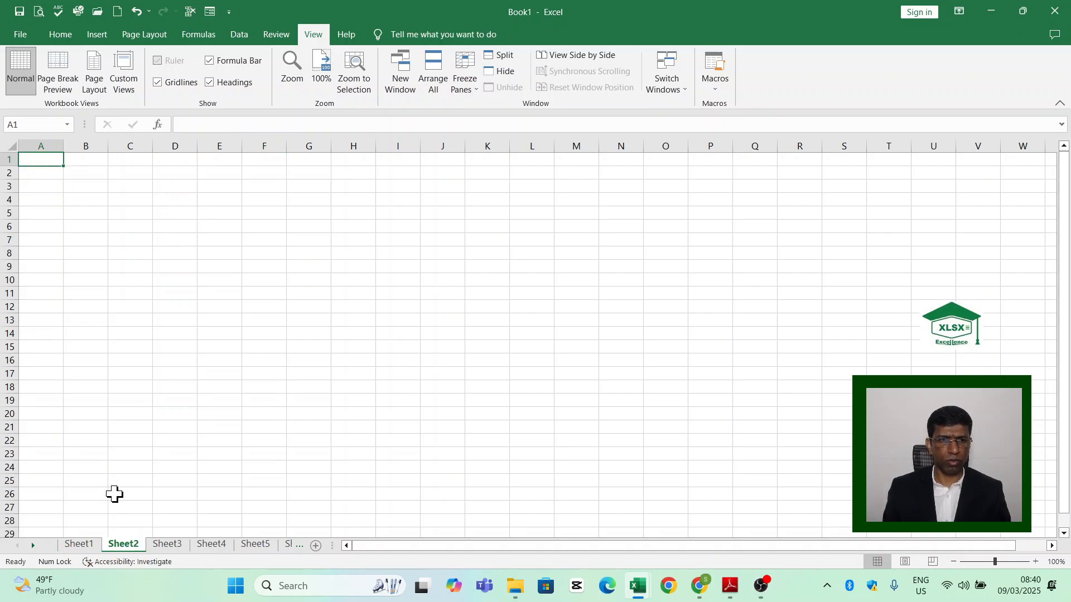
{"action": "key", "text": "ctrl+Page_Down"}
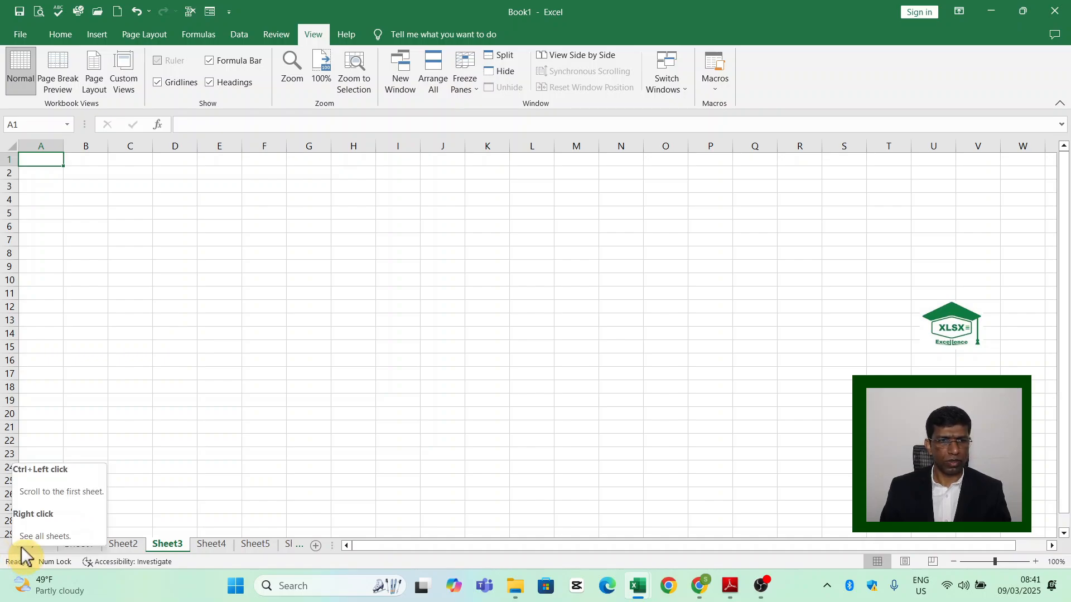
{"action": "right_click", "coordinate": [21, 548]}
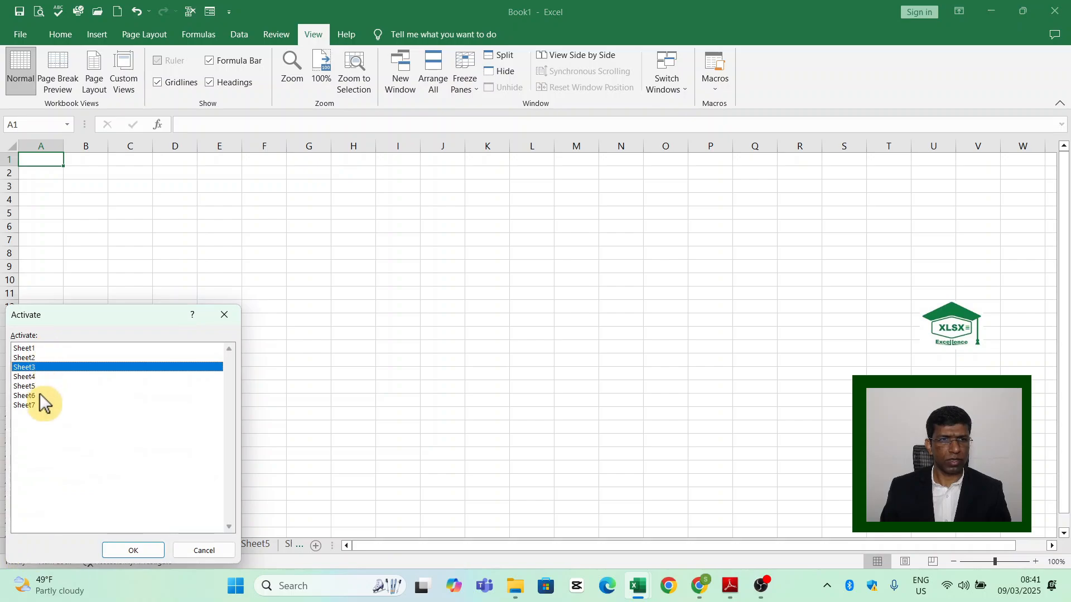
{"action": "left_click", "coordinate": [25, 405]}
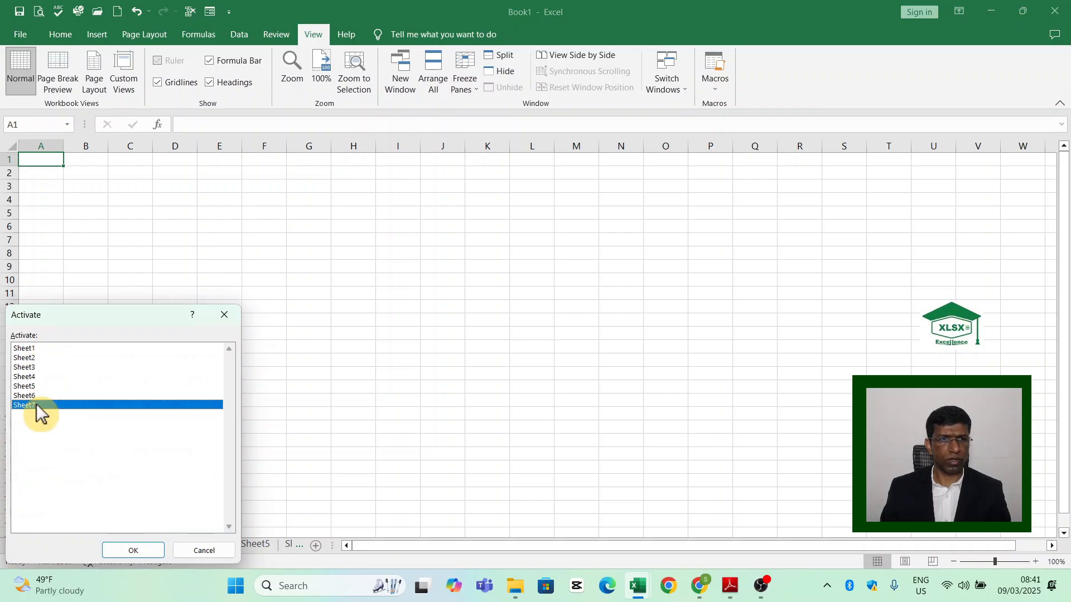
{"action": "left_click", "coordinate": [116, 551]}
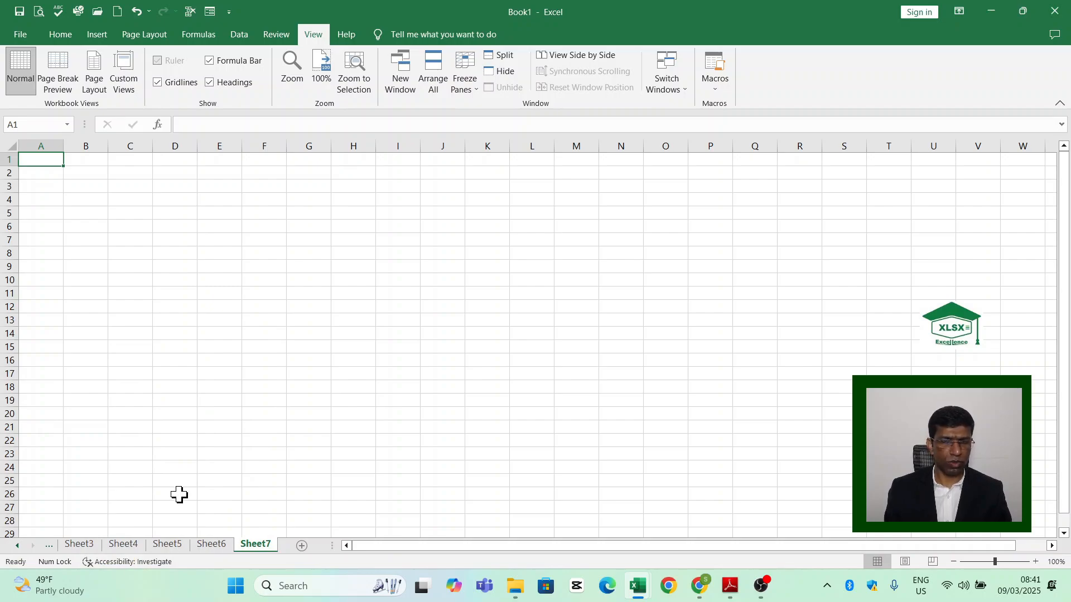
{"action": "key", "text": "ctrl+Page_Up"}
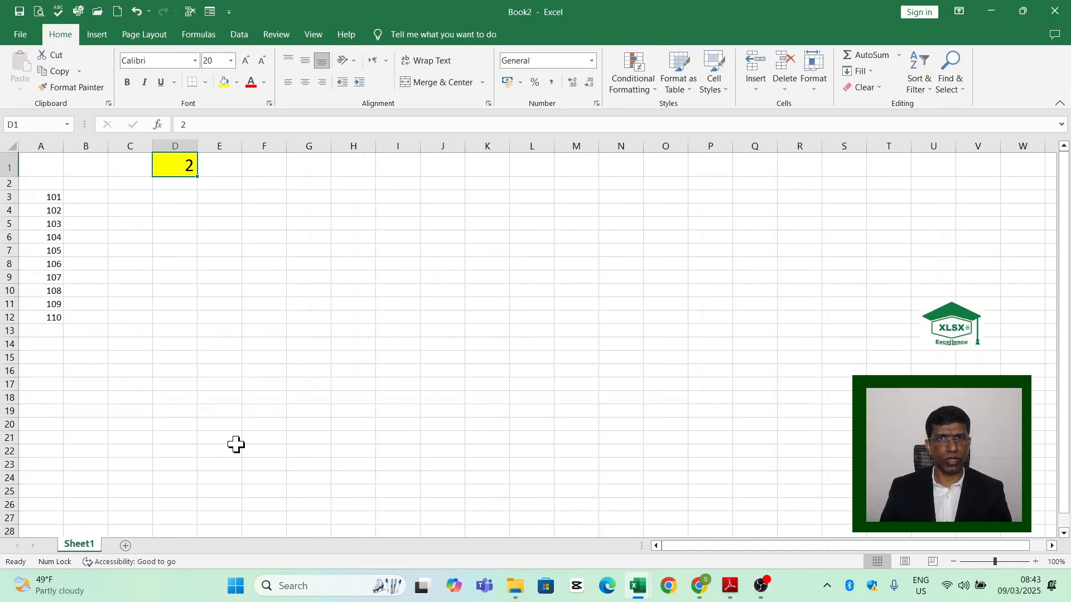
Add a new worksheet after Sheet1 in Book2, and insert another worksheet before the new one
{"action": "left_click", "coordinate": [125, 546]}
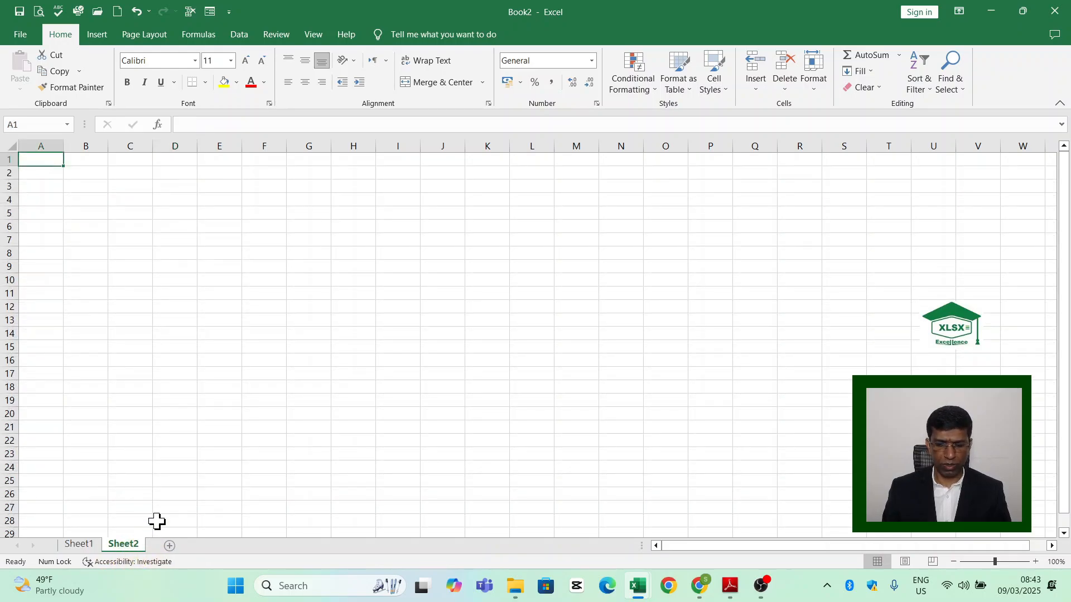
{"action": "key", "text": "shift+F11"}
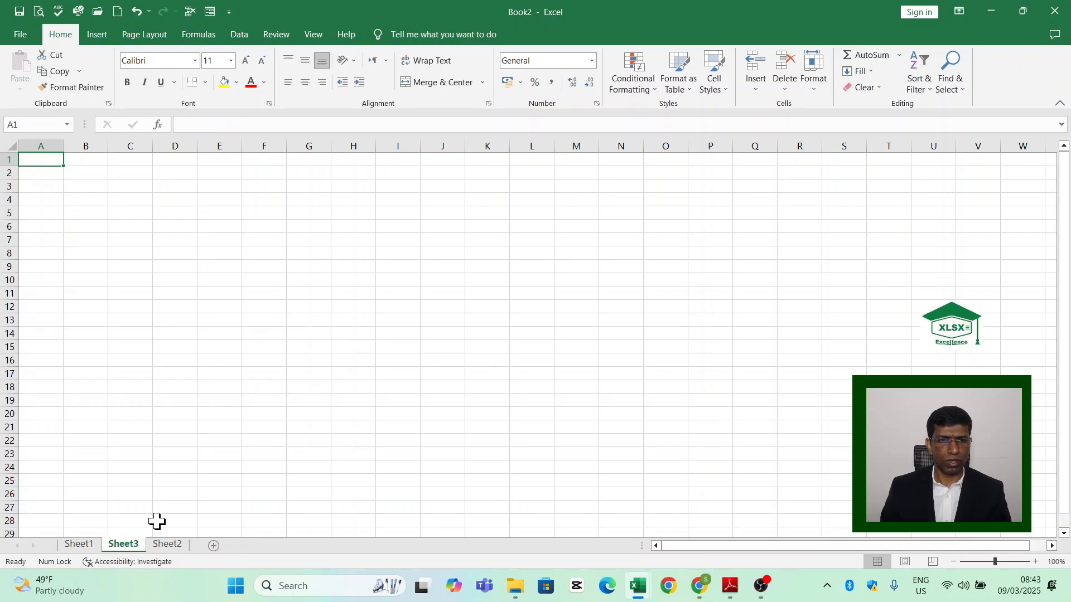
Insert a worksheet before Sheet3 in Book2, and add another worksheet before that new sheet
{"action": "left_click", "coordinate": [127, 548]}
{"action": "right_click", "coordinate": [126, 549]}
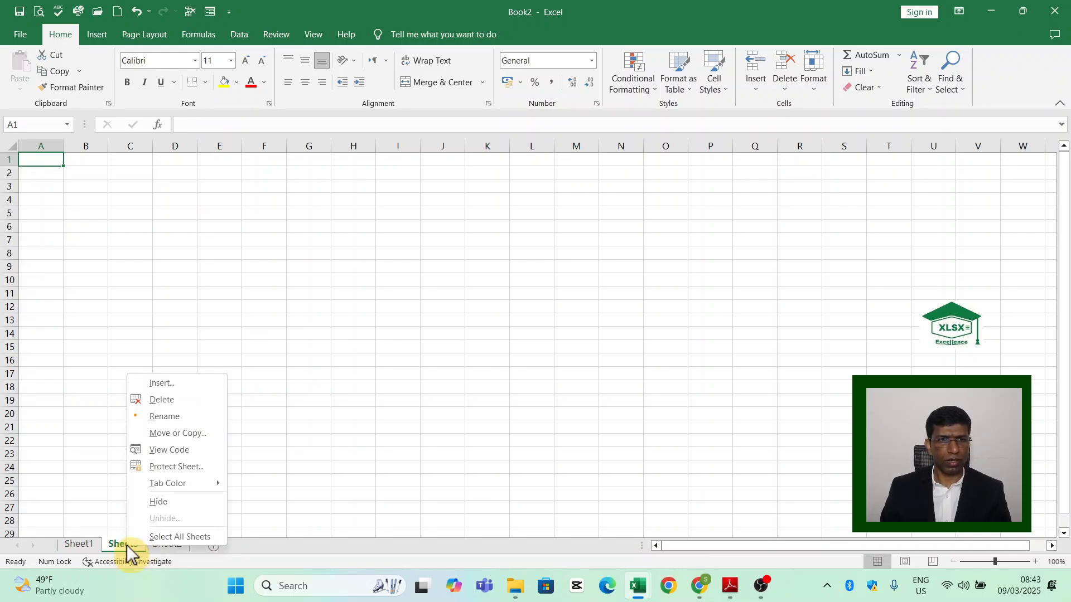
{"action": "left_click", "coordinate": [192, 385]}
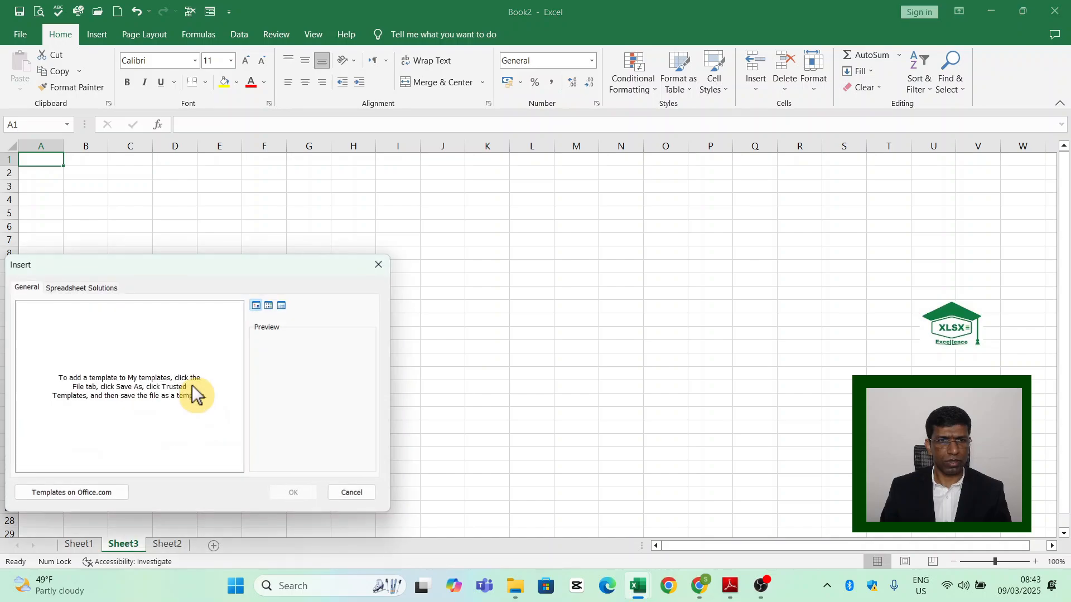
{"action": "left_click", "coordinate": [39, 327]}
{"action": "left_click", "coordinate": [304, 492]}
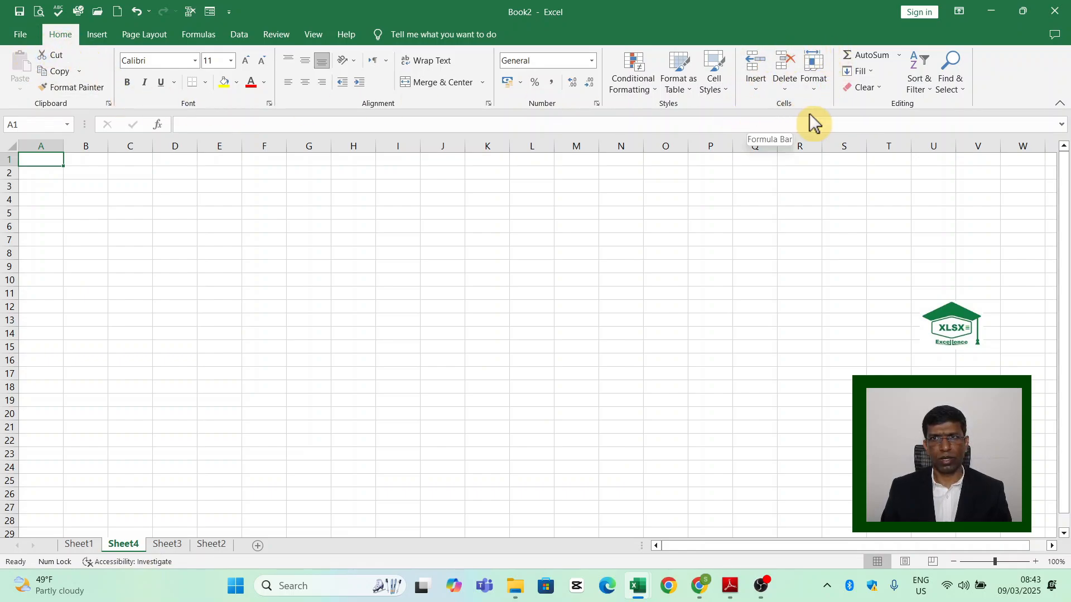
{"action": "left_click", "coordinate": [766, 87]}
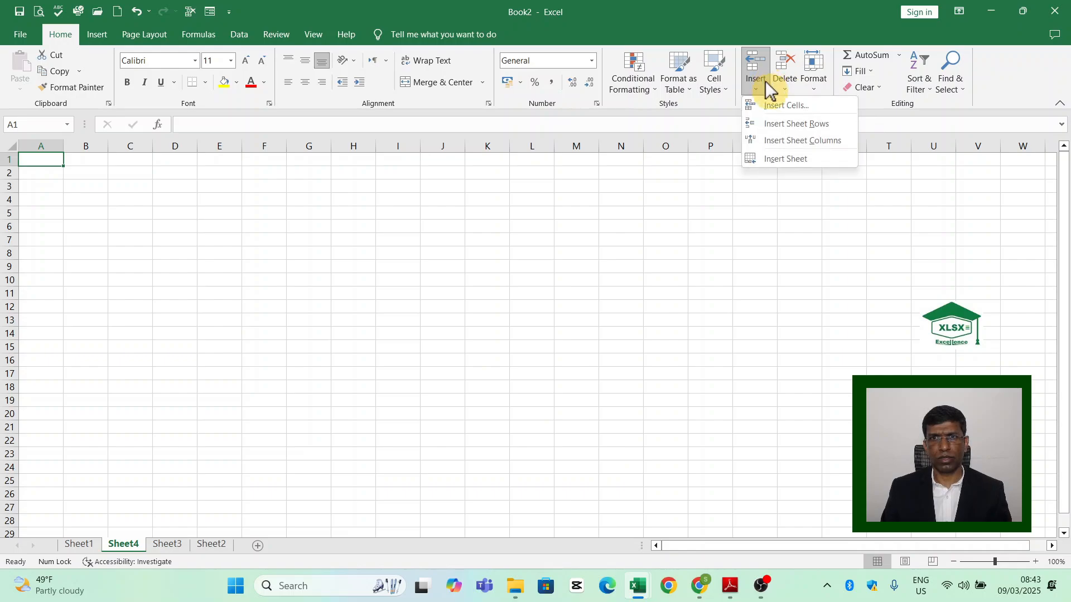
{"action": "left_click", "coordinate": [801, 160]}
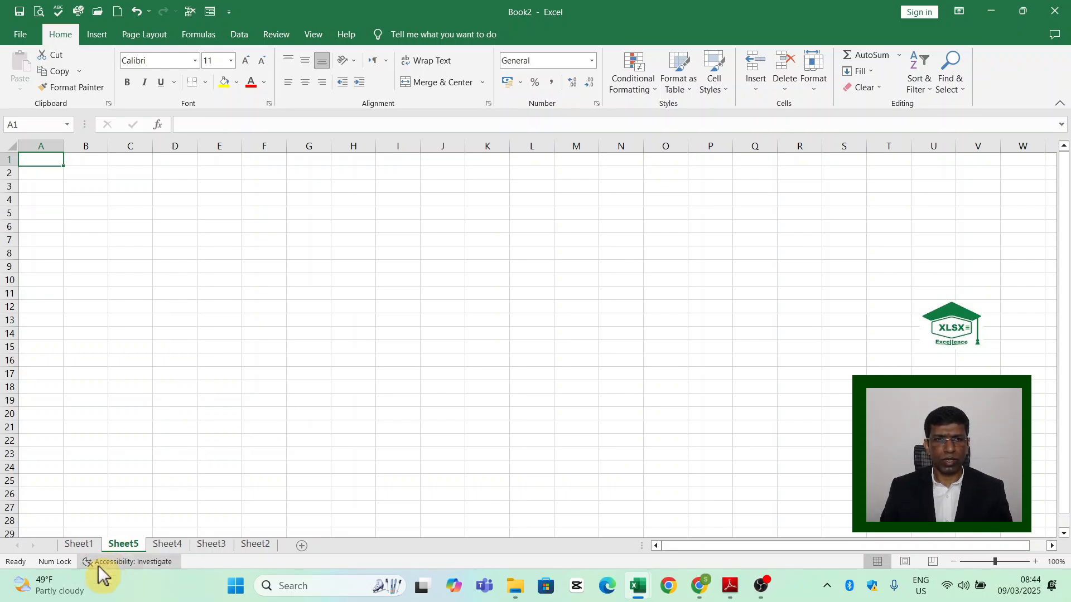
Delete the worksheets Sheet5 and Sheet4 from Book2
{"action": "right_click", "coordinate": [123, 546]}
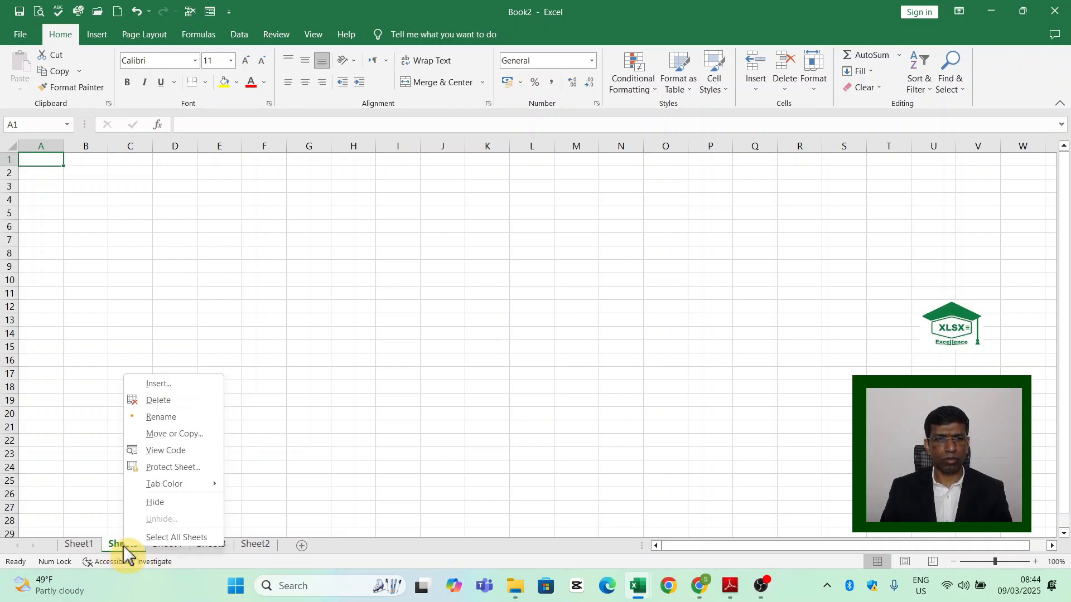
{"action": "left_click", "coordinate": [168, 399]}
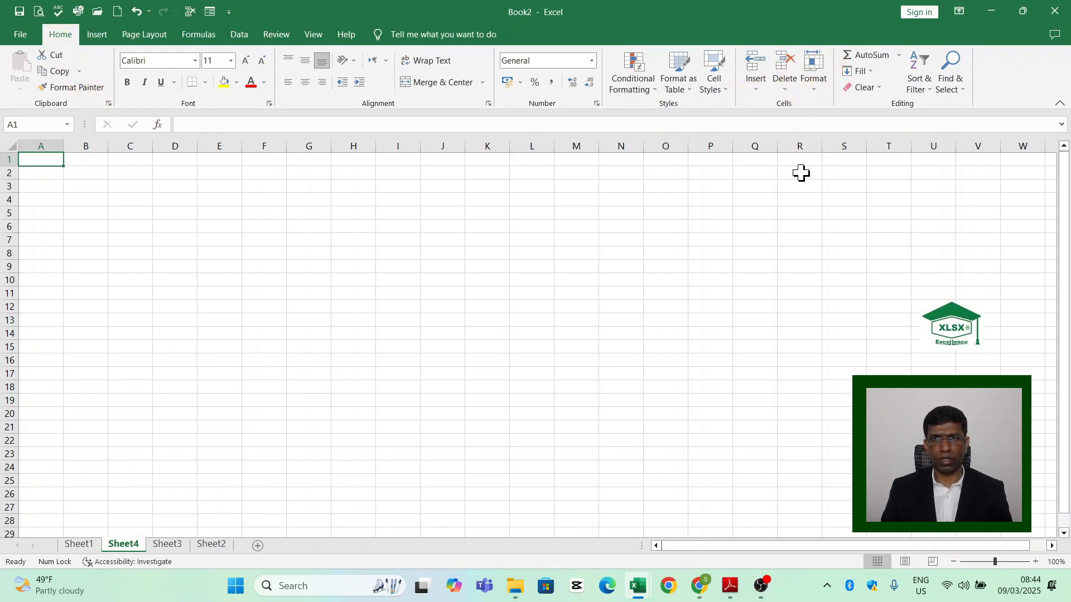
{"action": "left_click", "coordinate": [788, 76]}
{"action": "left_click", "coordinate": [816, 158]}
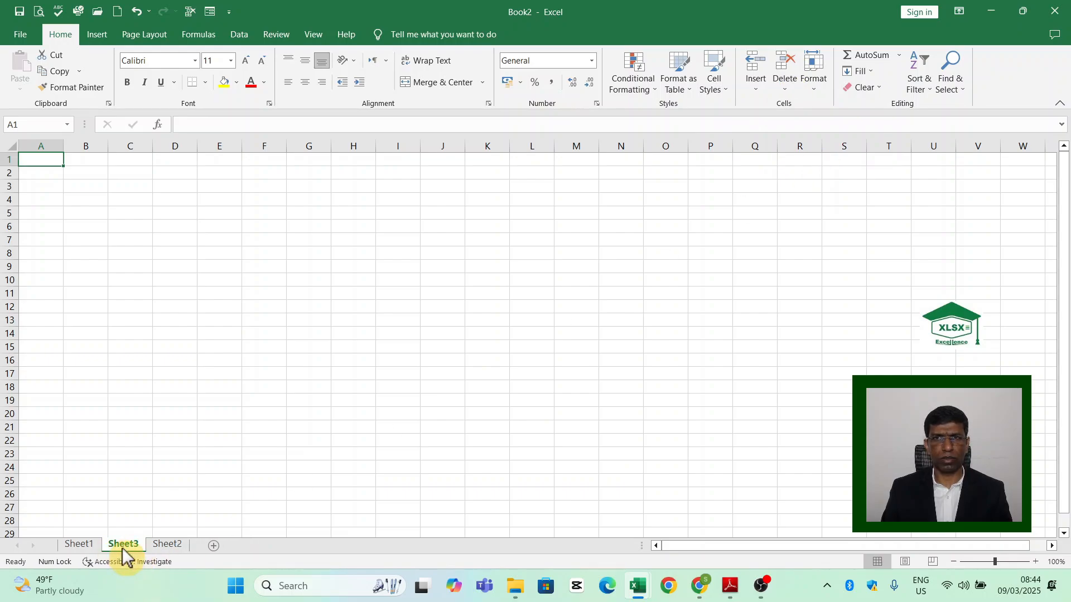
Rename the worksheet Sheet1 in Book2 as 101
{"action": "key", "text": "ctrl+Page_Up"}
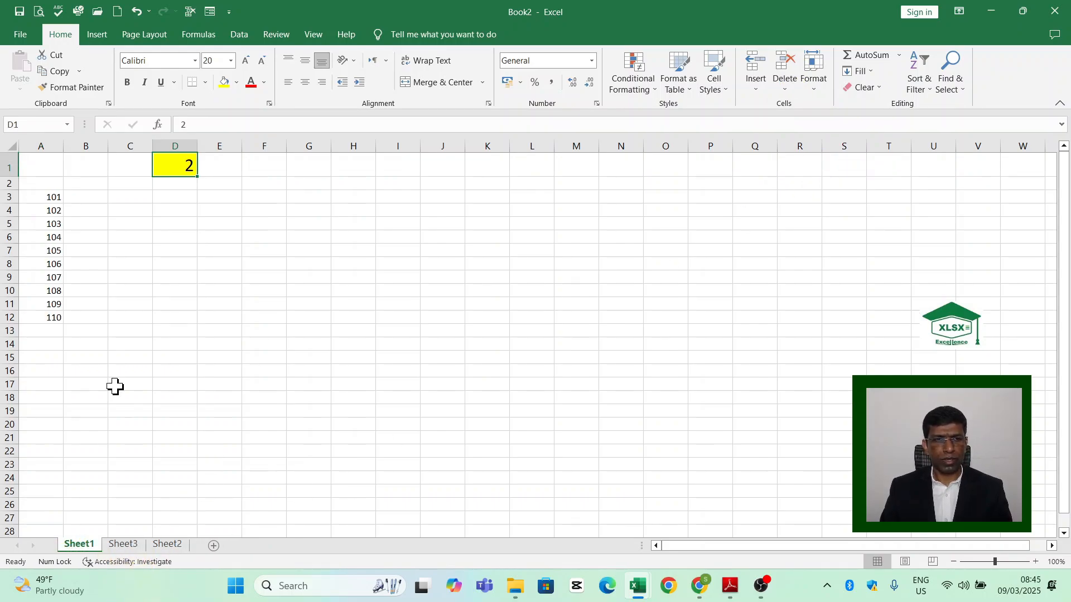
{"action": "right_click", "coordinate": [79, 545]}
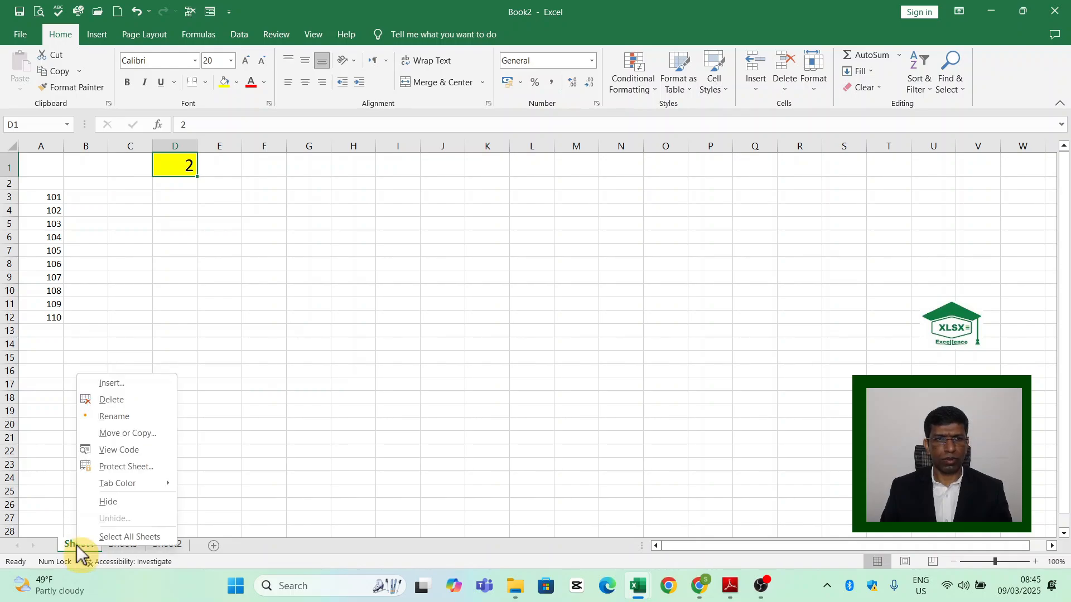
{"action": "left_click", "coordinate": [114, 417]}
{"action": "type", "text": "101"}
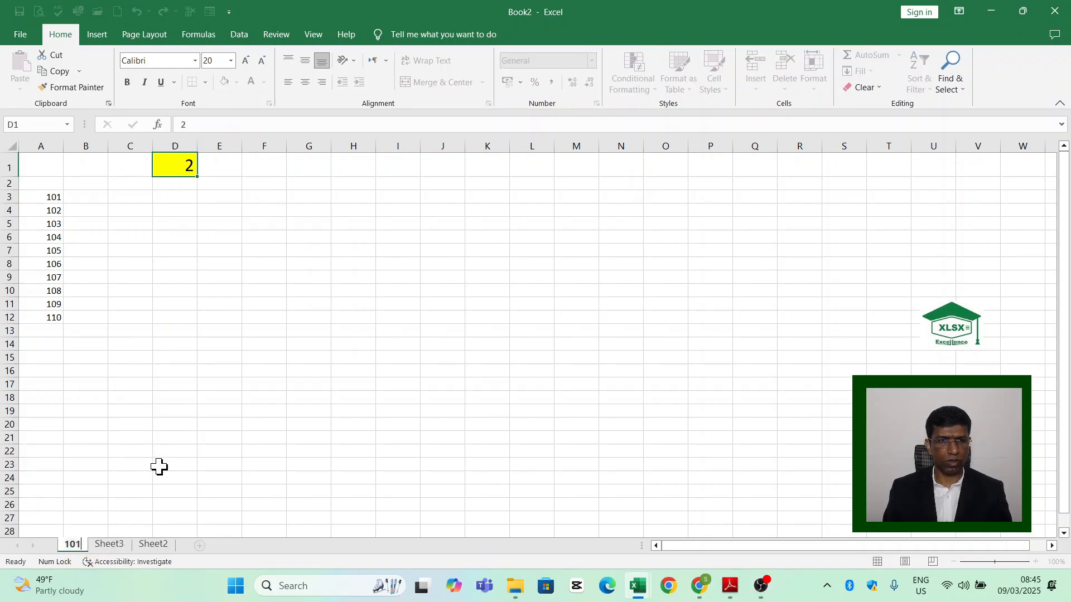
{"action": "key", "text": "Return"}
Rename the worksheet Sheet3 as 102
{"action": "key", "text": "ctrl+Page_Down"}
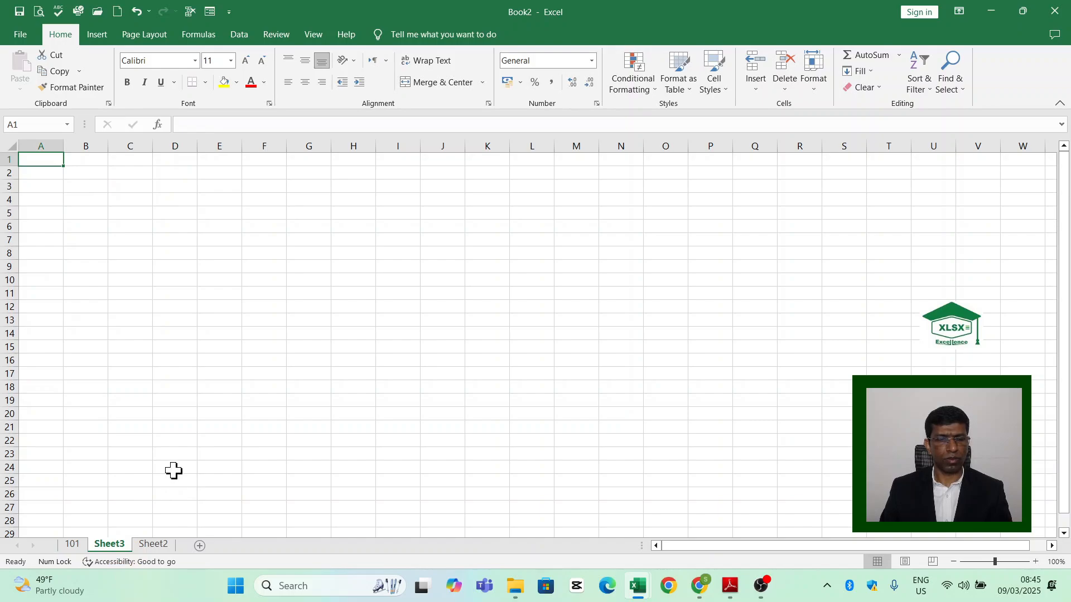
{"action": "left_click", "coordinate": [114, 546]}
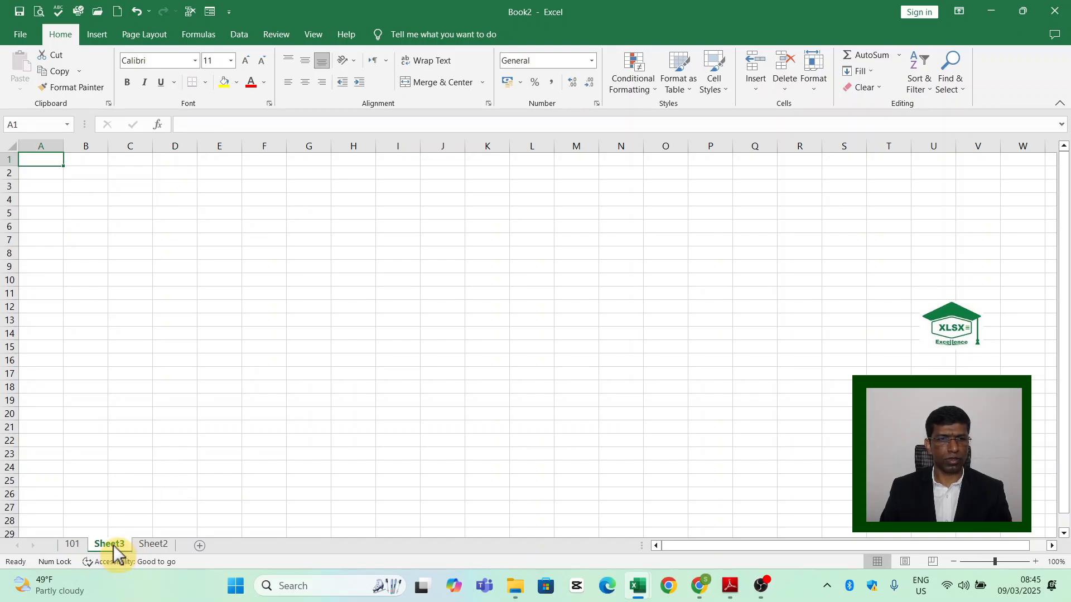
{"action": "double_click", "coordinate": [114, 549]}
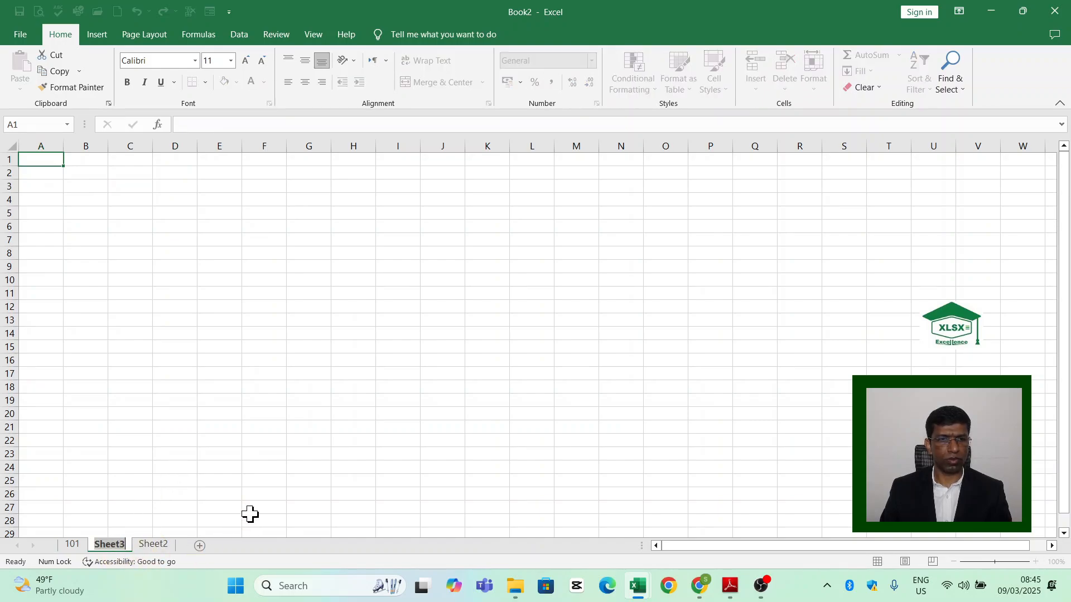
{"action": "type", "text": "102"}
{"action": "key", "text": "Return"}
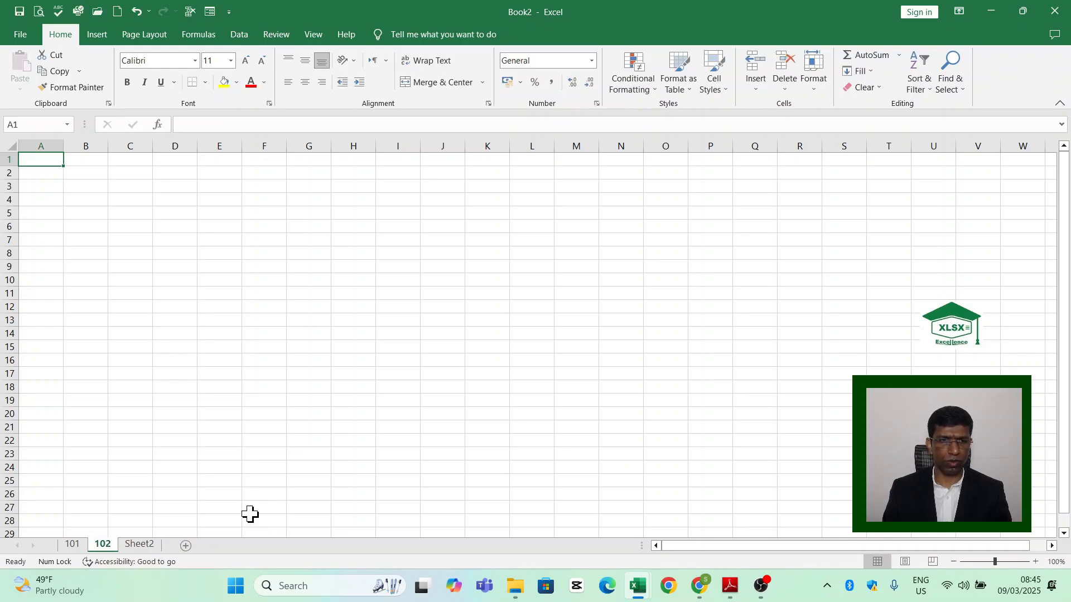
Rename the worksheet Sheet2 as 103
{"action": "key", "text": "ctrl+Page_Down"}
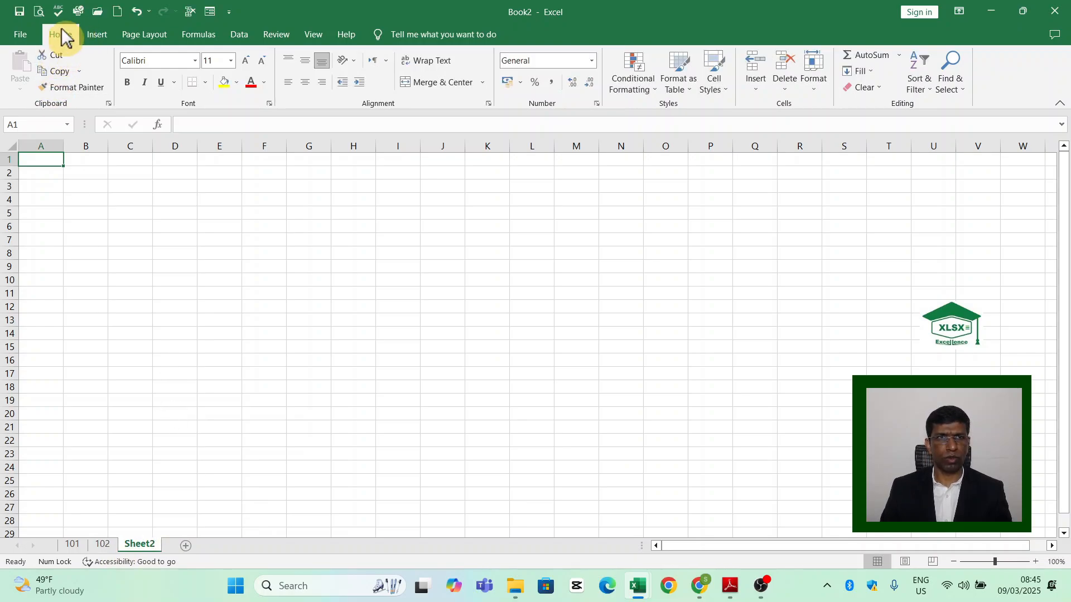
{"action": "left_click", "coordinate": [812, 88]}
{"action": "left_click", "coordinate": [859, 260]}
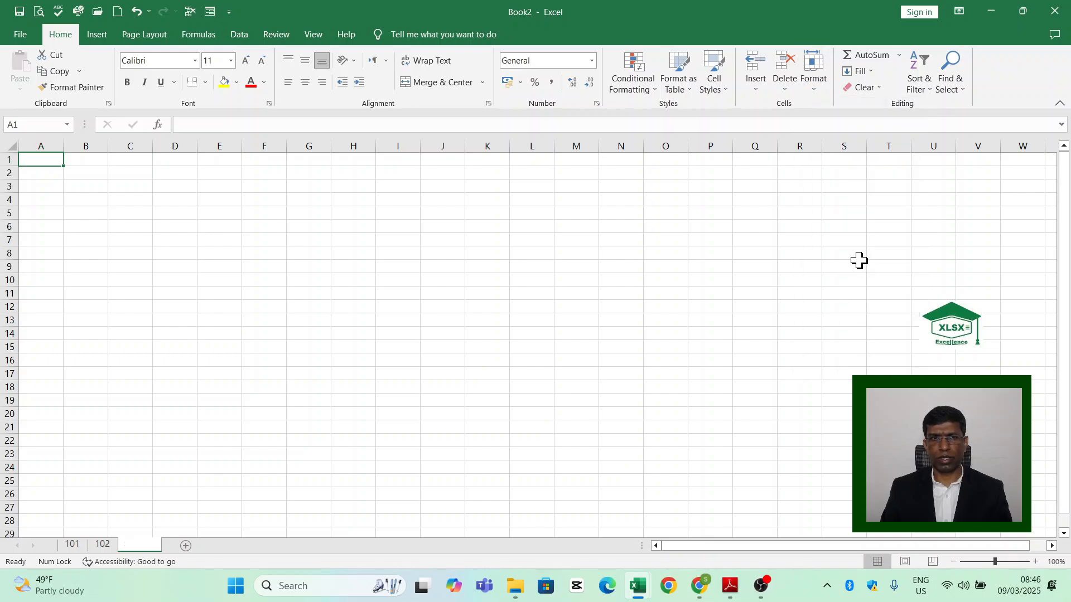
{"action": "type", "text": "103"}
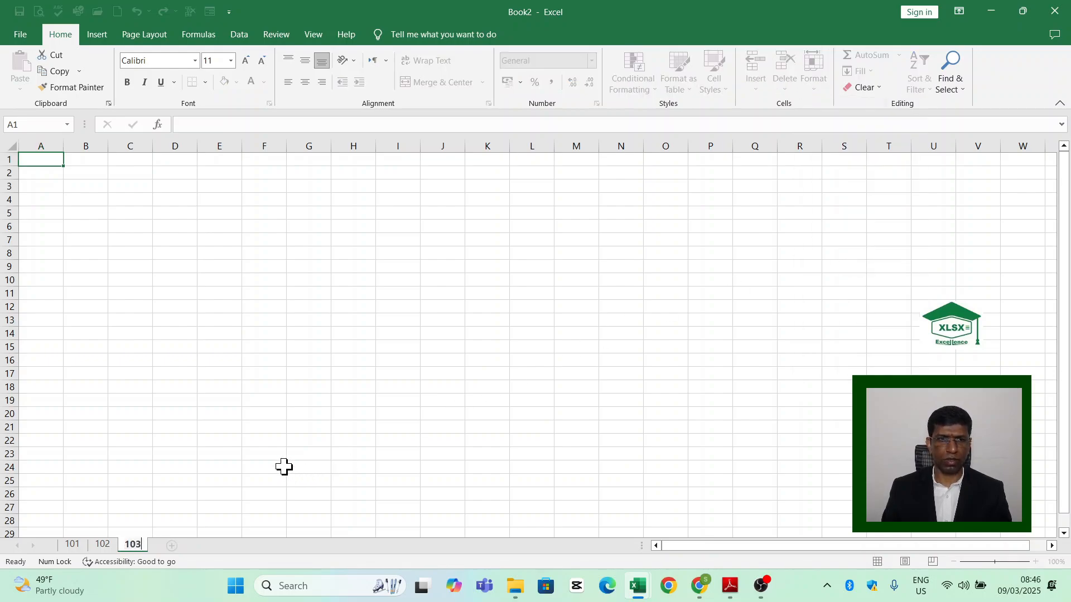
{"action": "key", "text": "Return"}
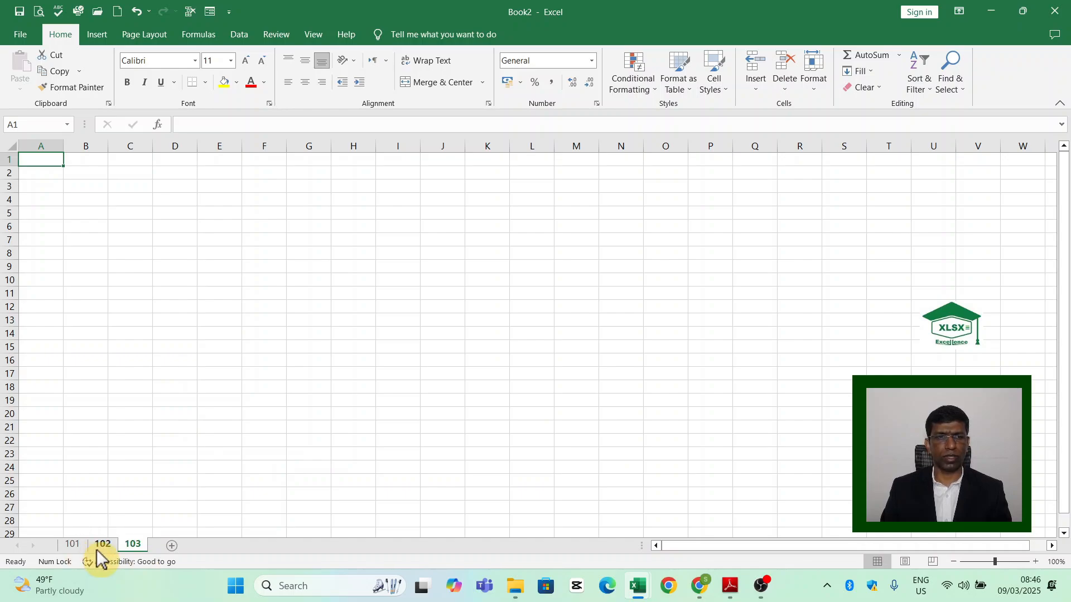
Set the tab color of worksheet 101 to the standard red
{"action": "left_click", "coordinate": [73, 546]}
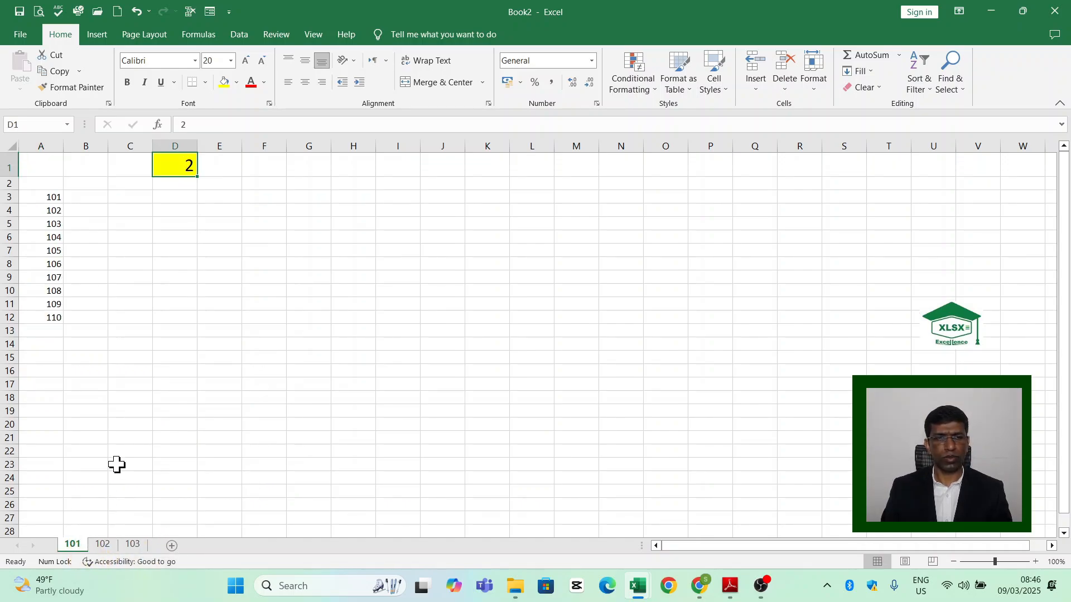
{"action": "right_click", "coordinate": [72, 547]}
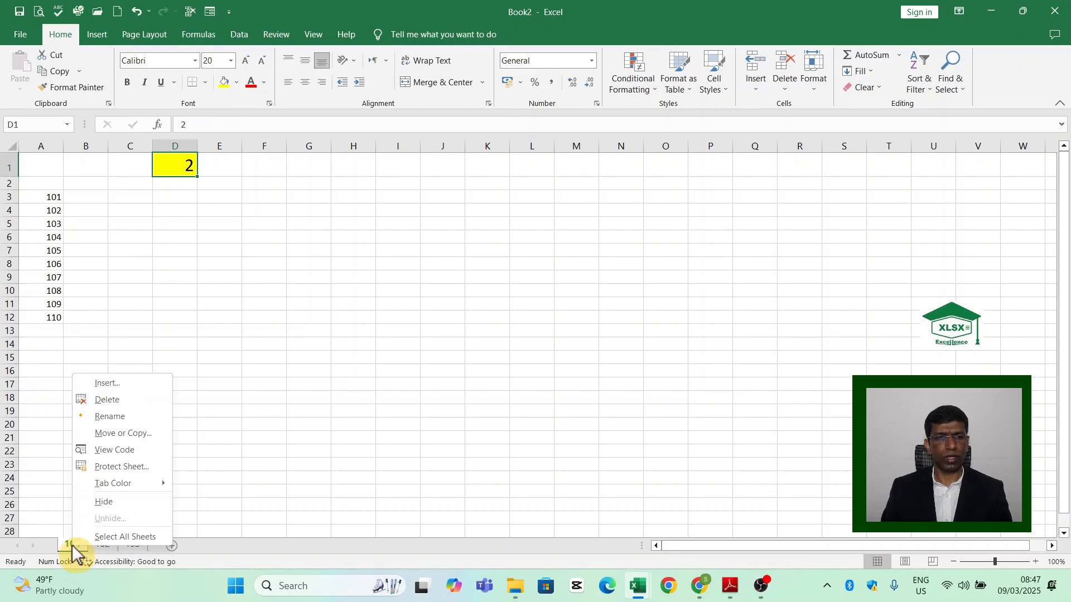
{"action": "mouse_move", "coordinate": [111, 483]}
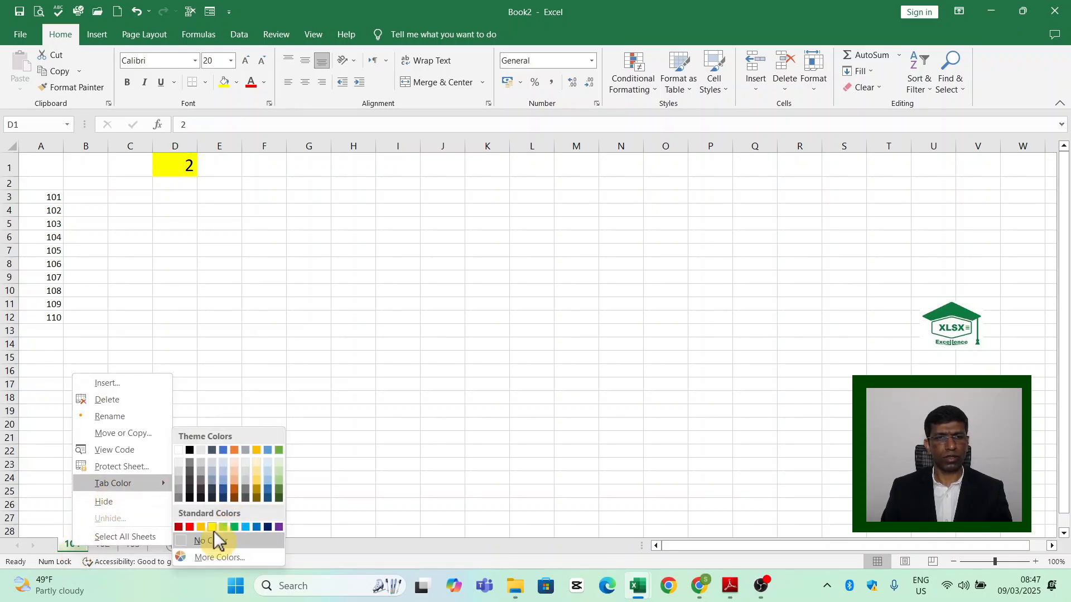
{"action": "left_click", "coordinate": [191, 527]}
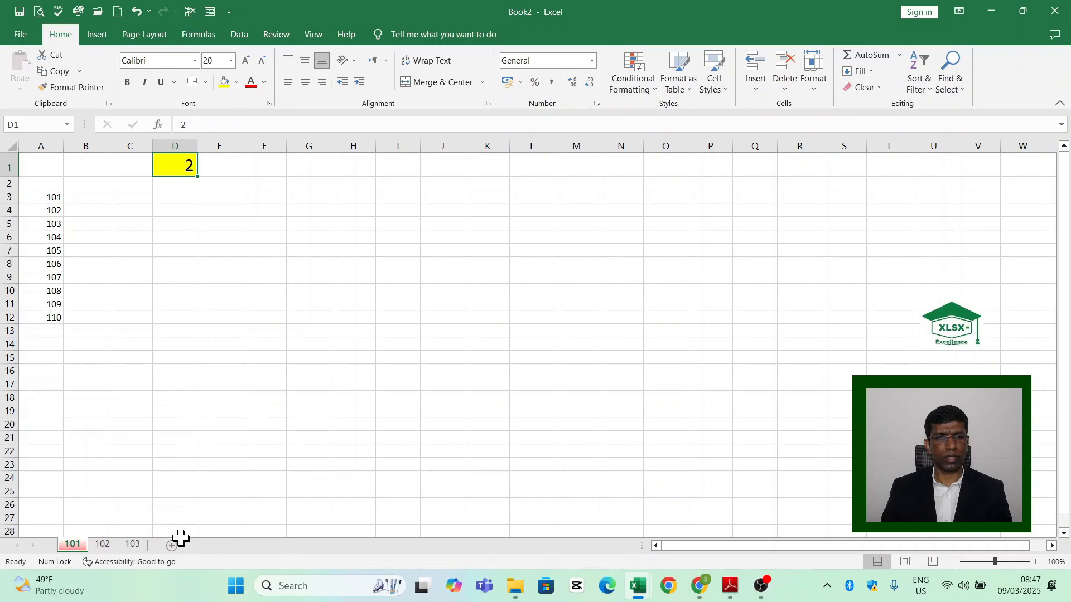
Set the tab color of worksheet 102 to the standard green
{"action": "left_click", "coordinate": [102, 545]}
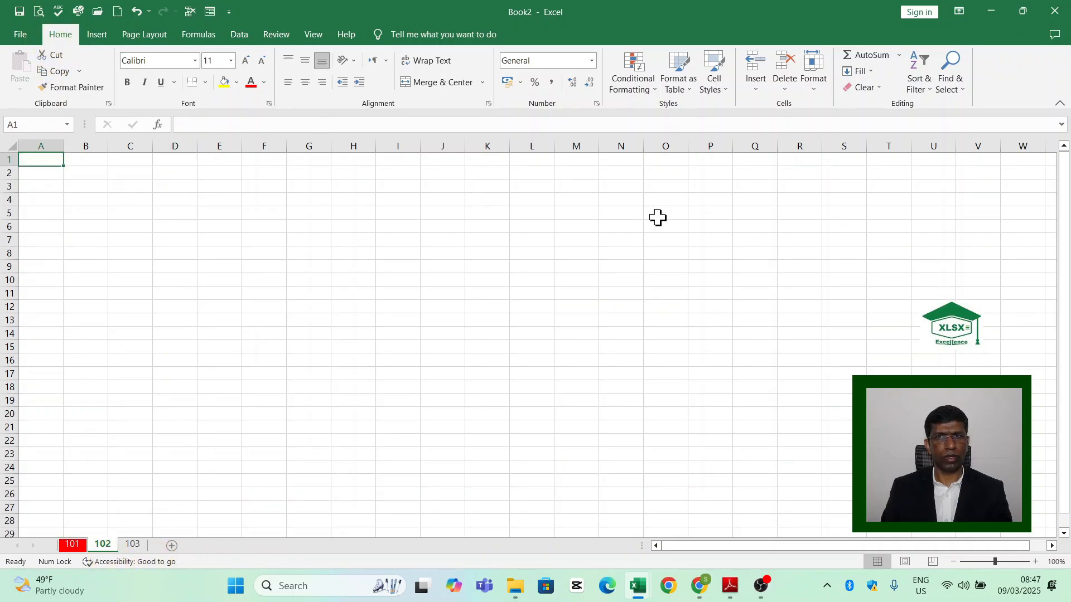
{"action": "left_click", "coordinate": [813, 89]}
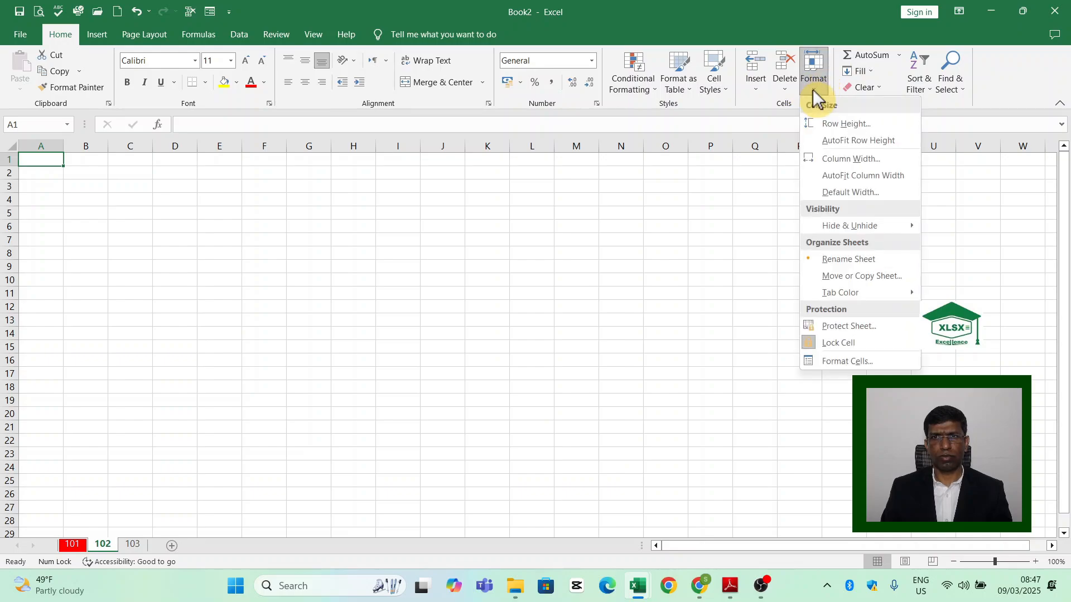
{"action": "mouse_move", "coordinate": [870, 300]}
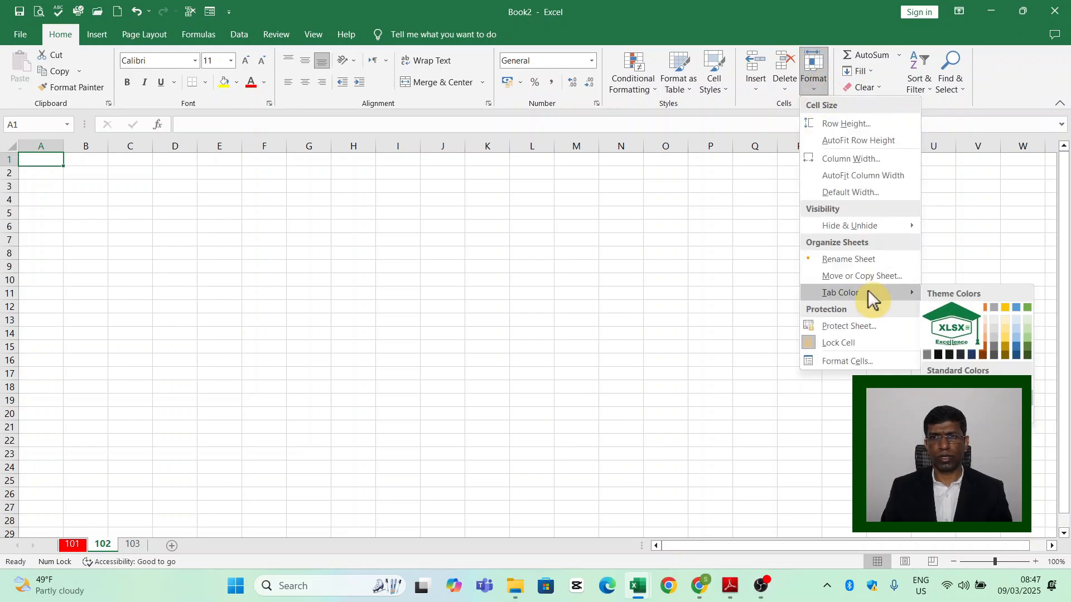
{"action": "left_click", "coordinate": [984, 385]}
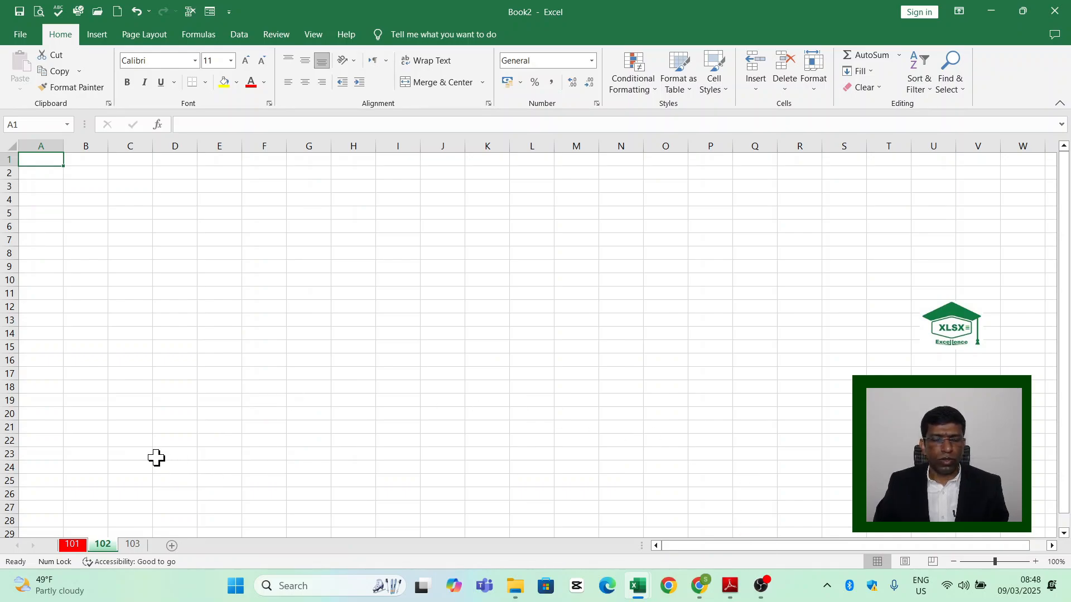
Move worksheet 101 to the end of the sheet order, after worksheet 103
{"action": "left_click", "coordinate": [72, 545]}
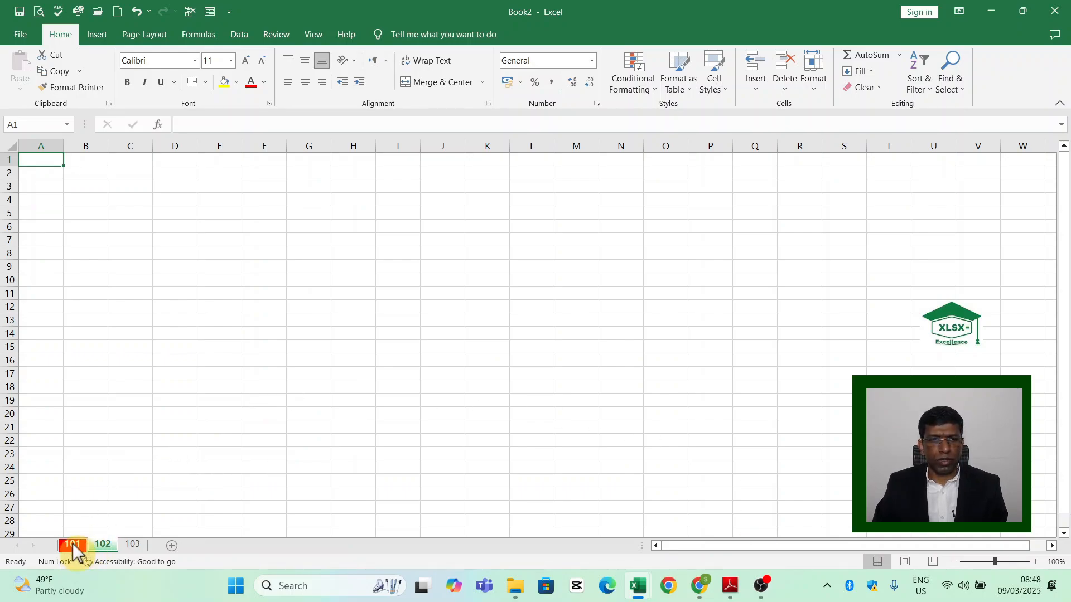
{"action": "left_click", "coordinate": [73, 545]}
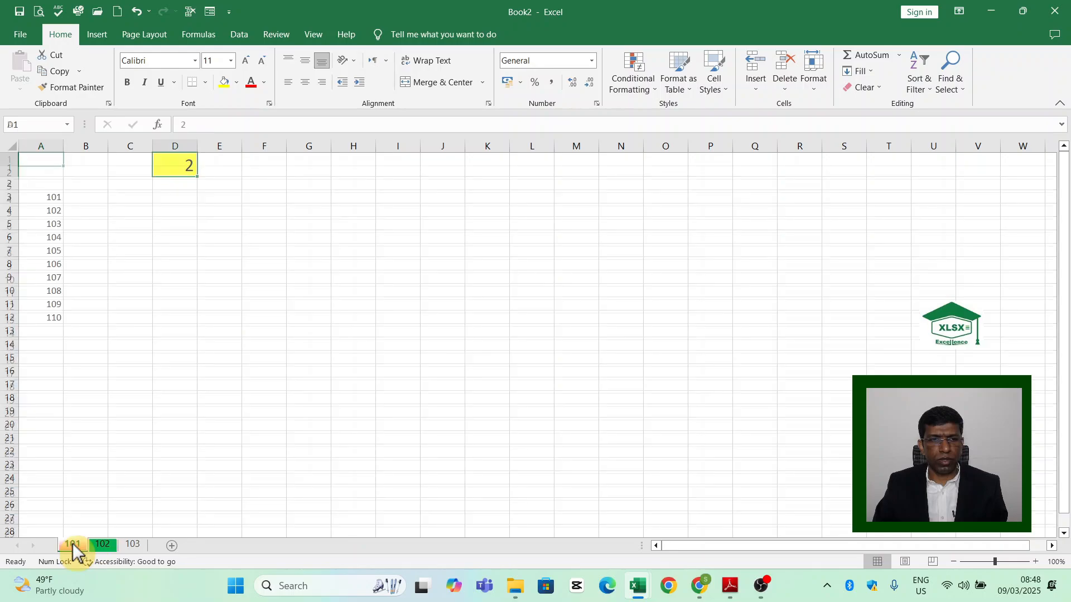
{"action": "left_click", "coordinate": [73, 545]}
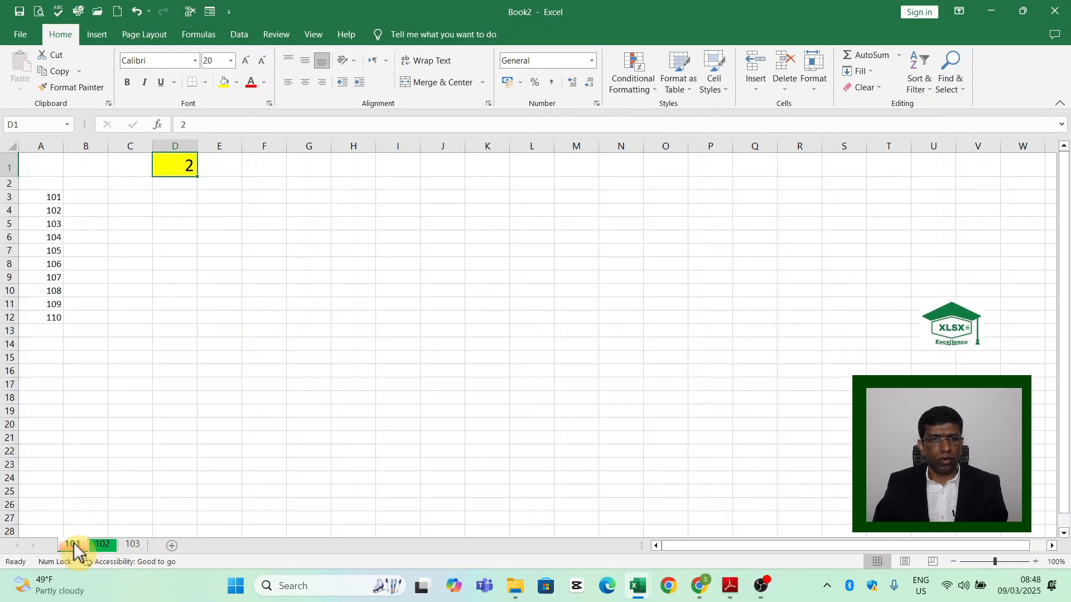
{"action": "left_click_drag", "start_coordinate": [74, 543], "coordinate": [151, 537]}
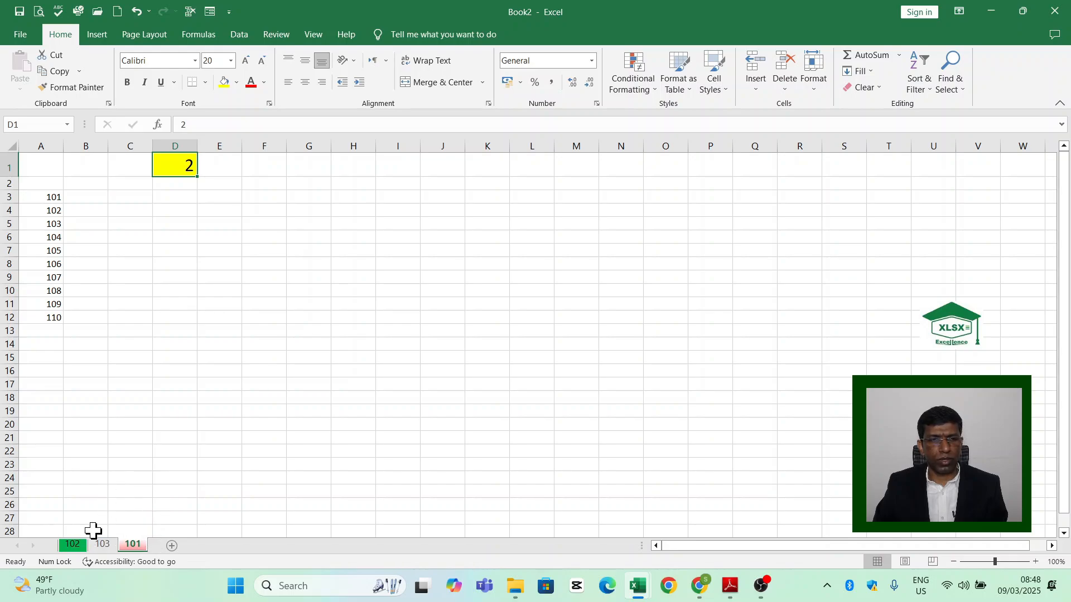
Move worksheet 102 within Book2 so that it sits before worksheet 101
{"action": "left_click", "coordinate": [73, 544]}
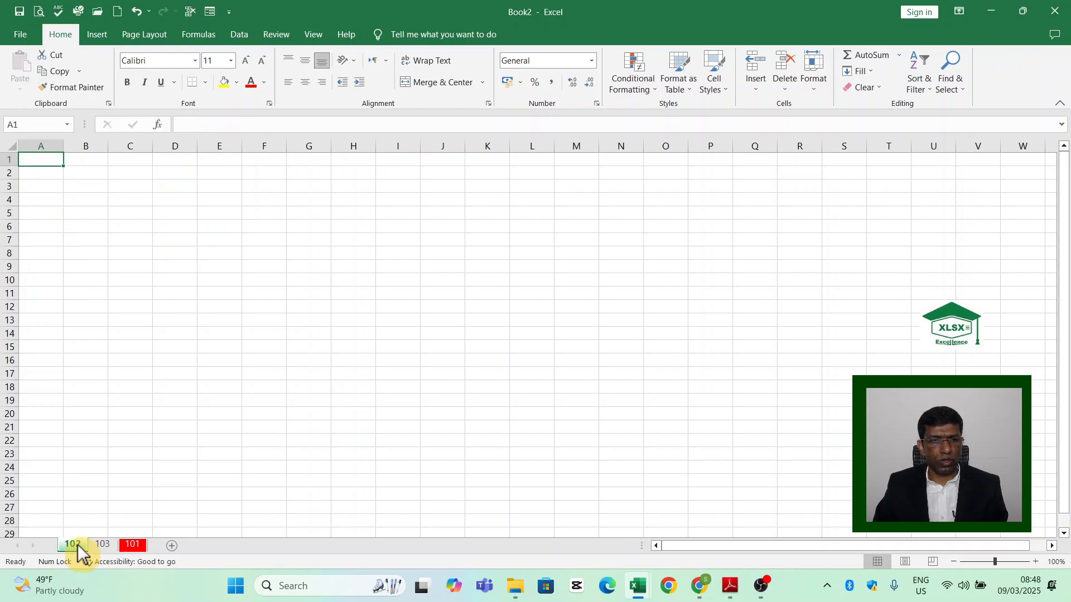
{"action": "right_click", "coordinate": [78, 552]}
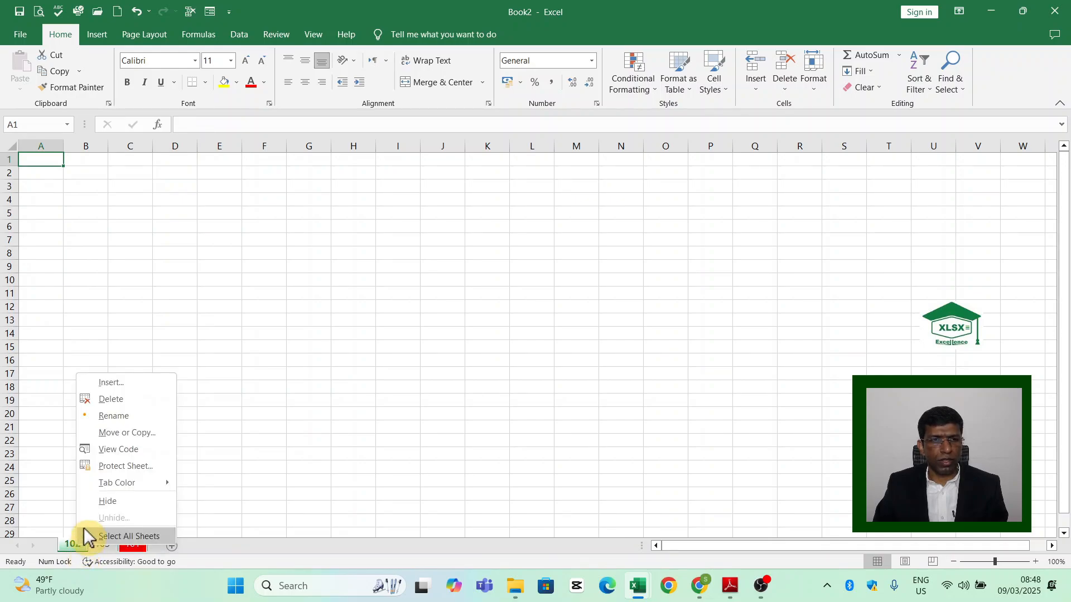
{"action": "left_click", "coordinate": [125, 433]}
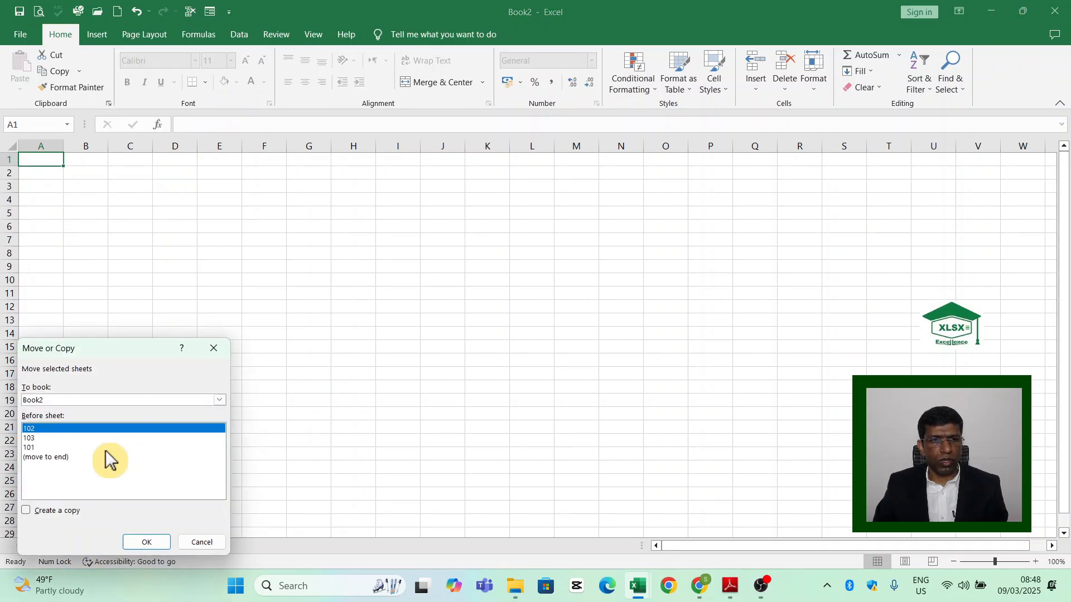
{"action": "left_click", "coordinate": [35, 447]}
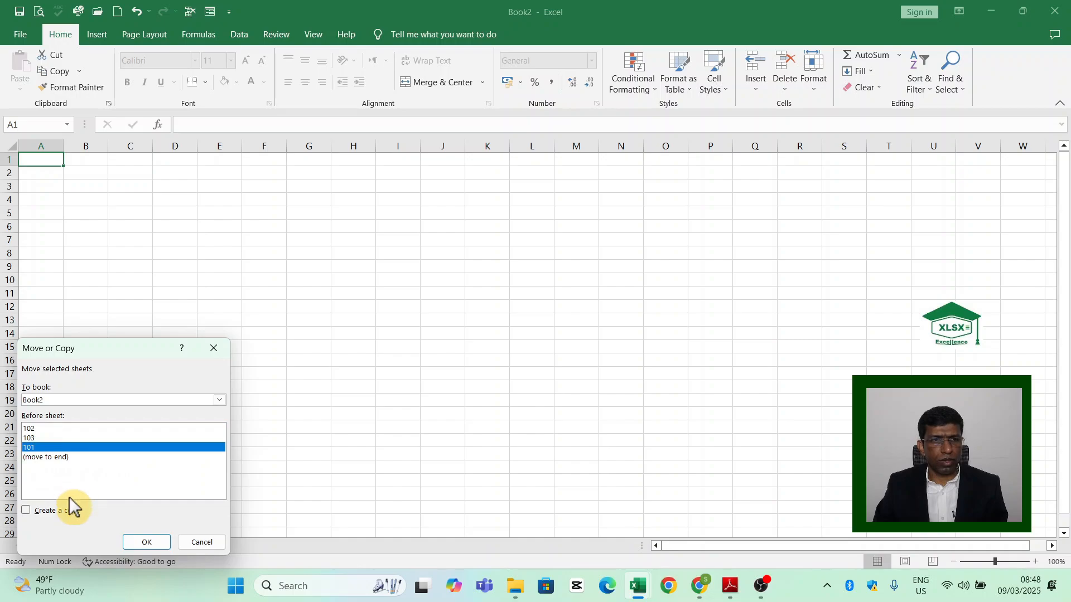
{"action": "left_click", "coordinate": [140, 543]}
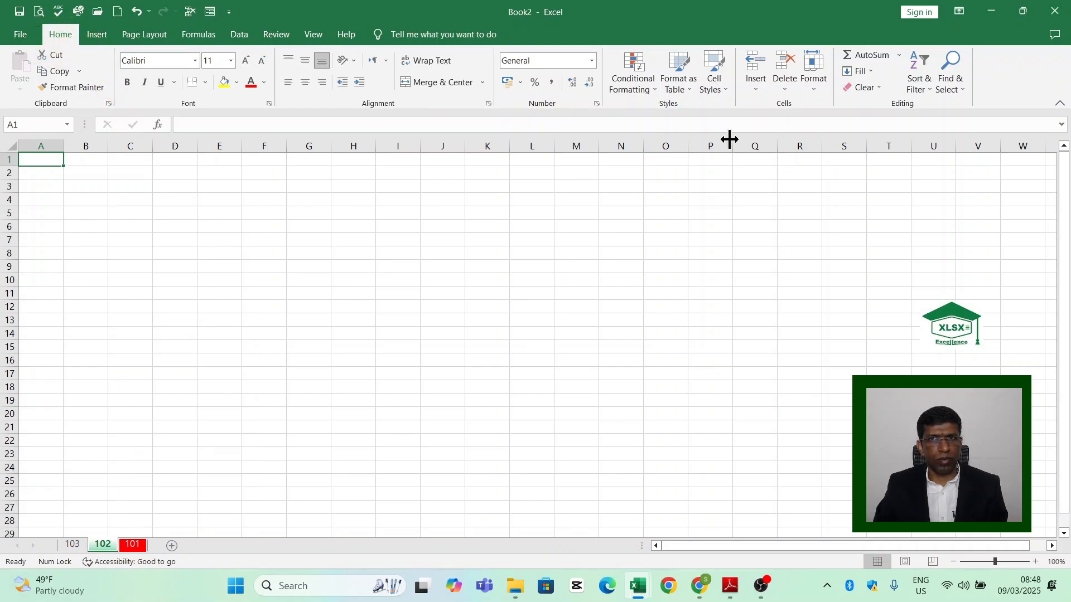
Move worksheet 102 to the end of Book2 using the Move or Copy Sheet command
{"action": "left_click", "coordinate": [812, 89]}
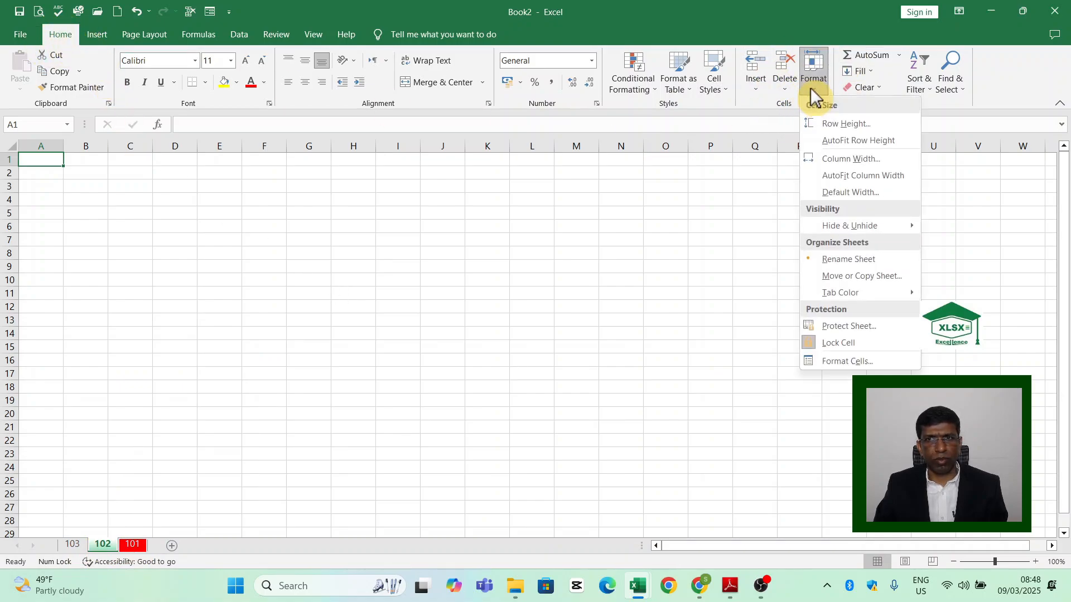
{"action": "left_click", "coordinate": [895, 277]}
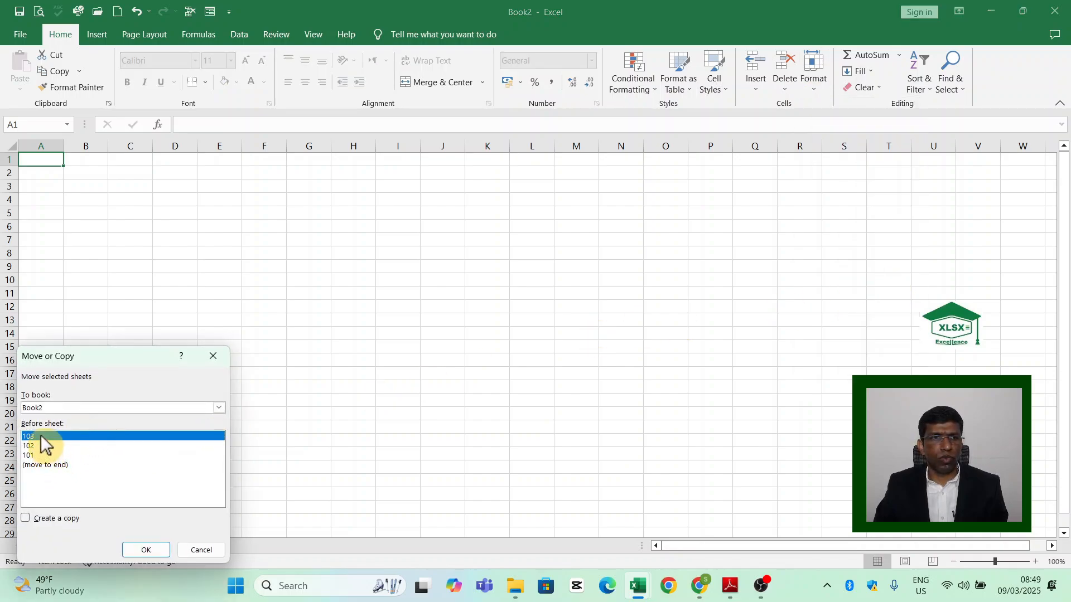
{"action": "left_click", "coordinate": [38, 462]}
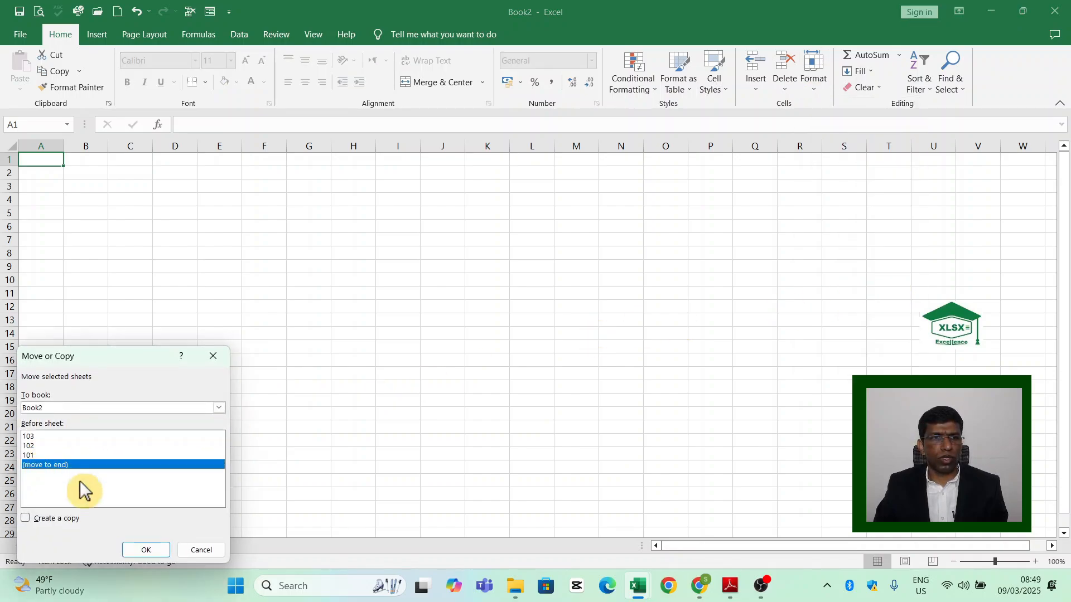
{"action": "left_click", "coordinate": [144, 550]}
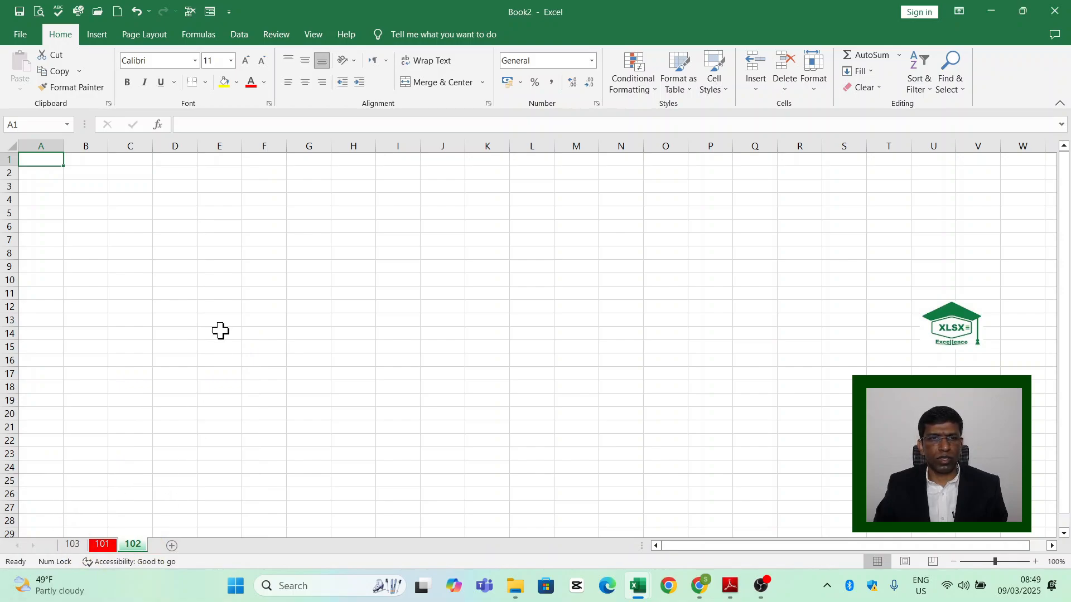
Create a copy of worksheet 101 within Book2, placed before worksheet 103
{"action": "key", "text": "ctrl+Page_Up"}
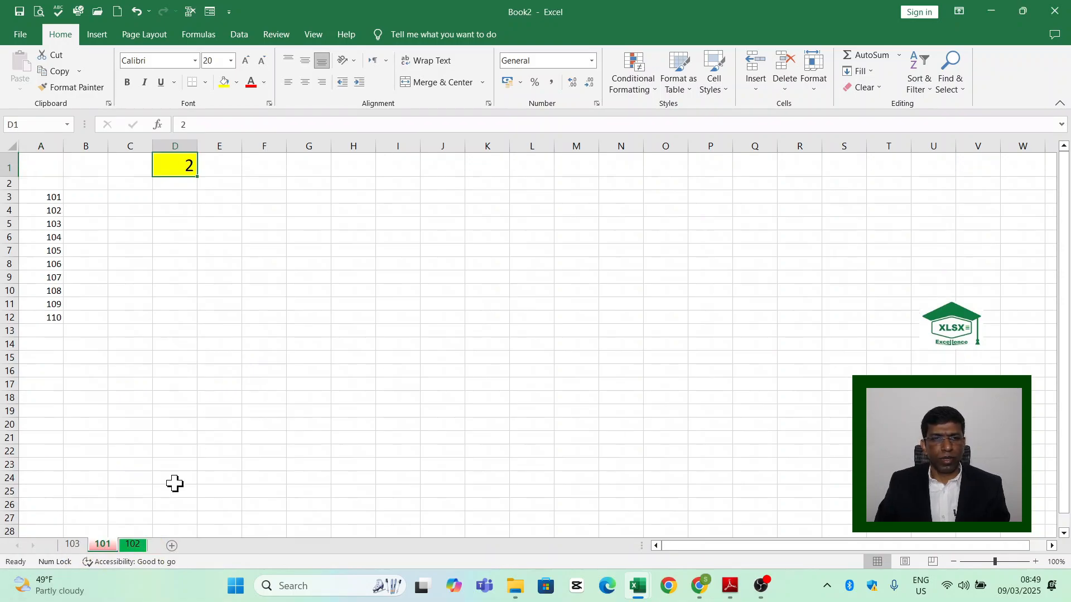
{"action": "right_click", "coordinate": [102, 544]}
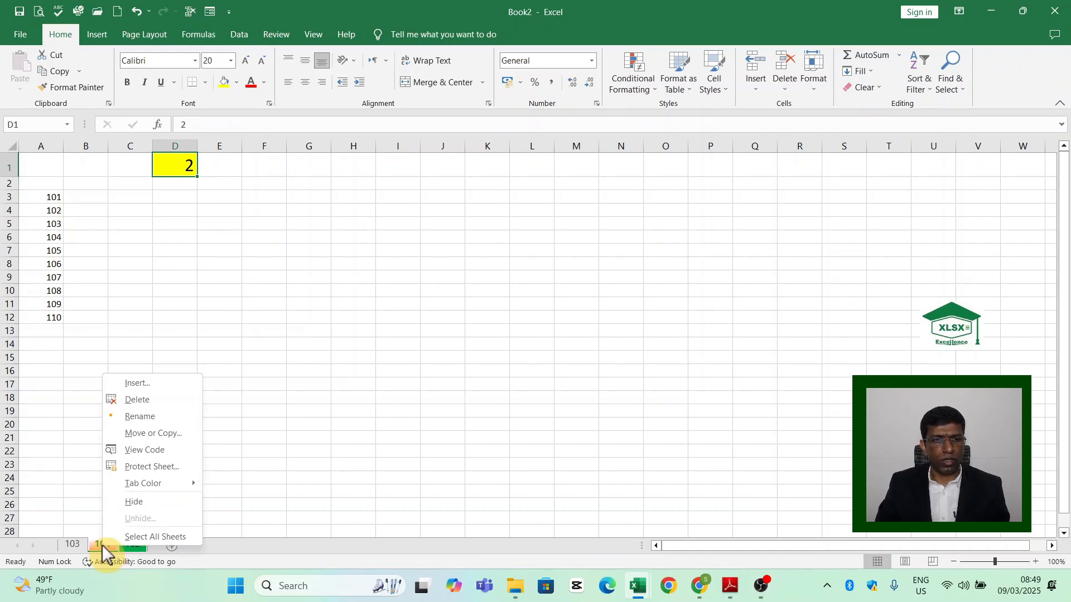
{"action": "left_click", "coordinate": [158, 434]}
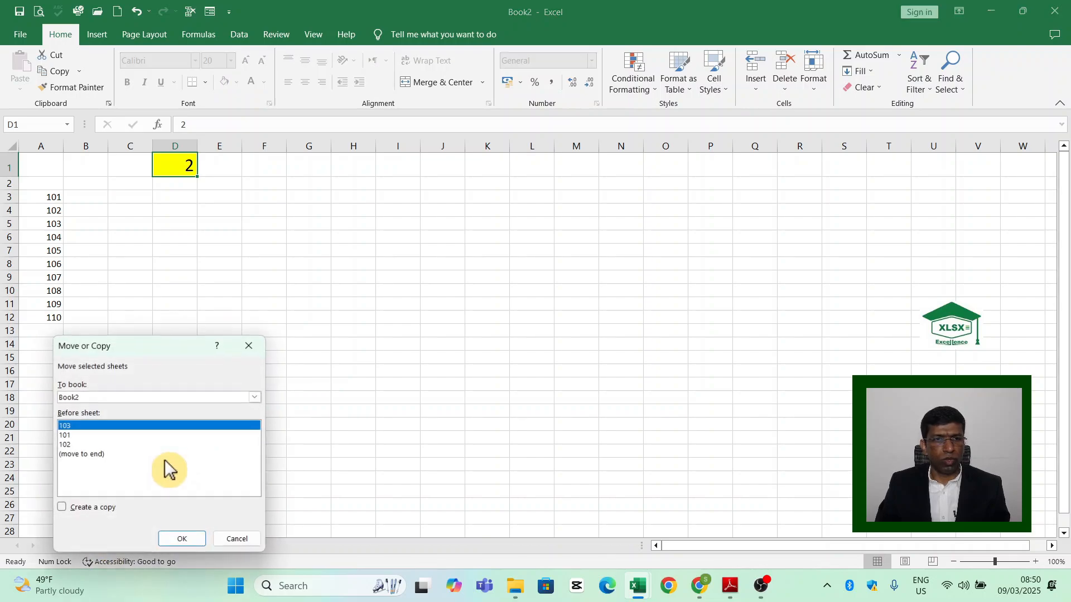
{"action": "left_click", "coordinate": [87, 509]}
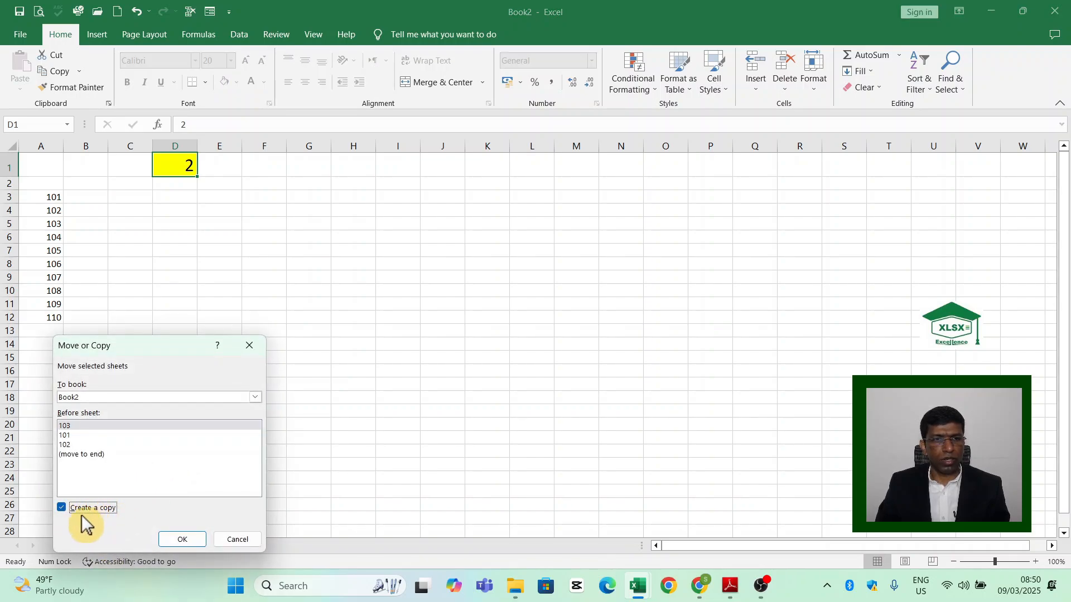
{"action": "left_click", "coordinate": [182, 540]}
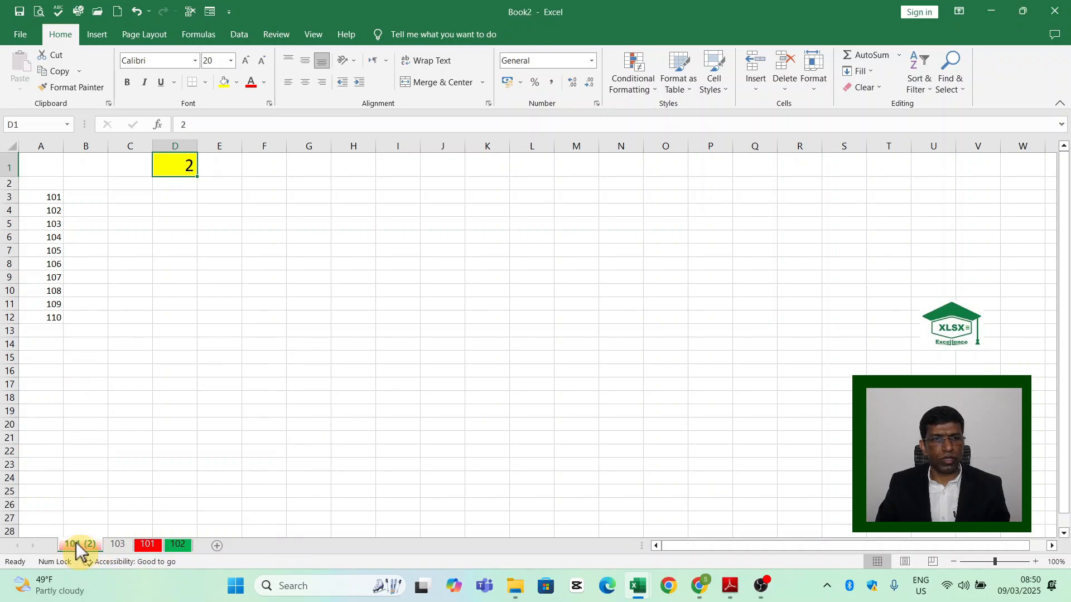
Compare worksheet 101 with its copy and rename the copy as 104
{"action": "left_click", "coordinate": [147, 545]}
{"action": "left_click", "coordinate": [87, 544]}
{"action": "double_click", "coordinate": [85, 544]}
{"action": "type", "text": "1"}
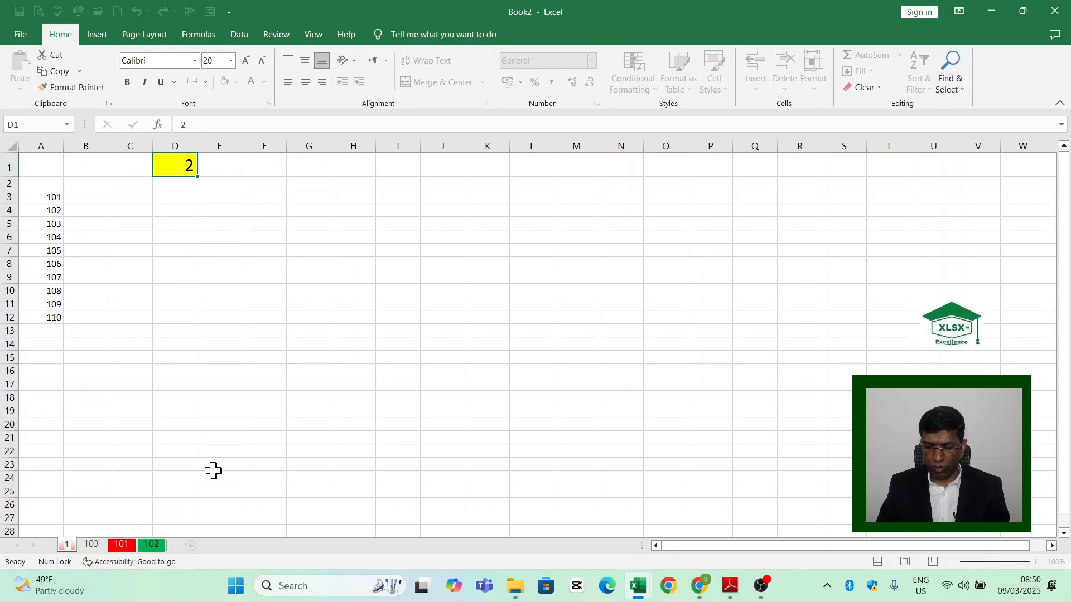
{"action": "type", "text": "04"}
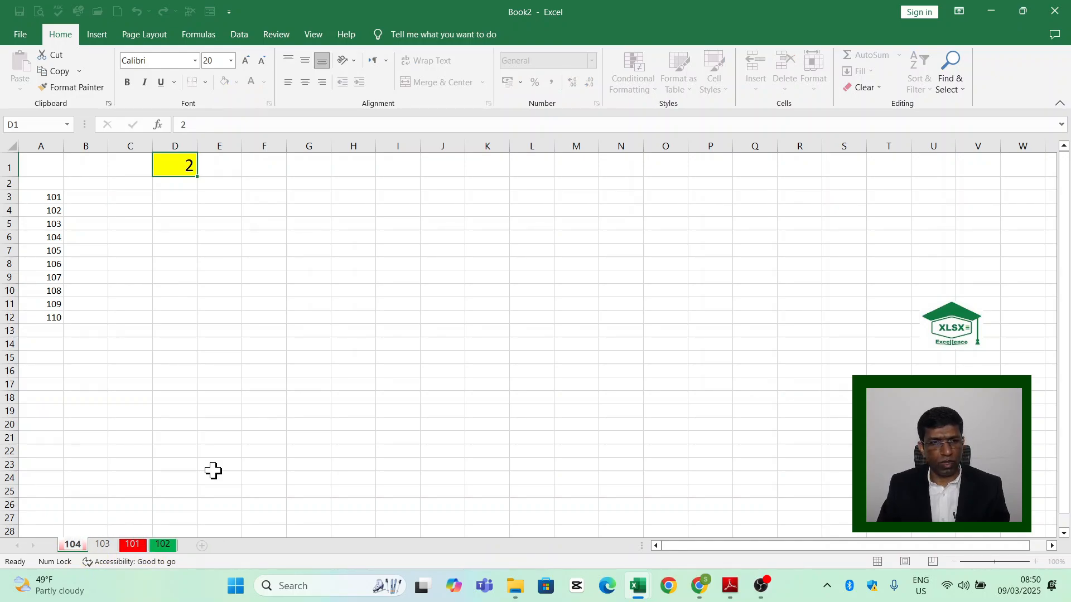
{"action": "key", "text": "Return"}
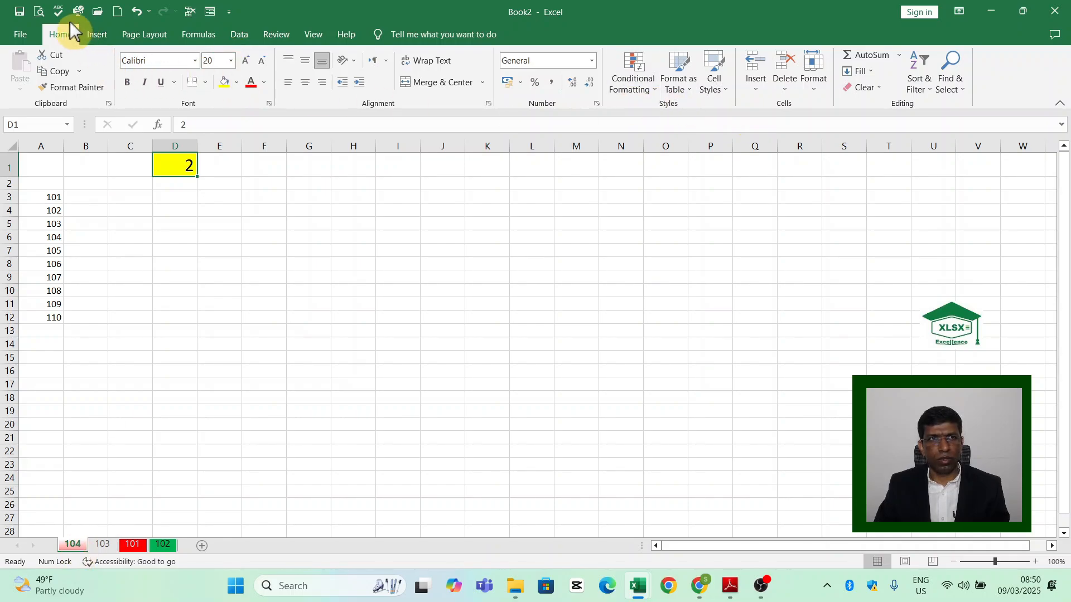
Create a copy of worksheet 104 within Book2, placed before worksheet 104, using the Move or Copy Sheet command
{"action": "left_click", "coordinate": [813, 86]}
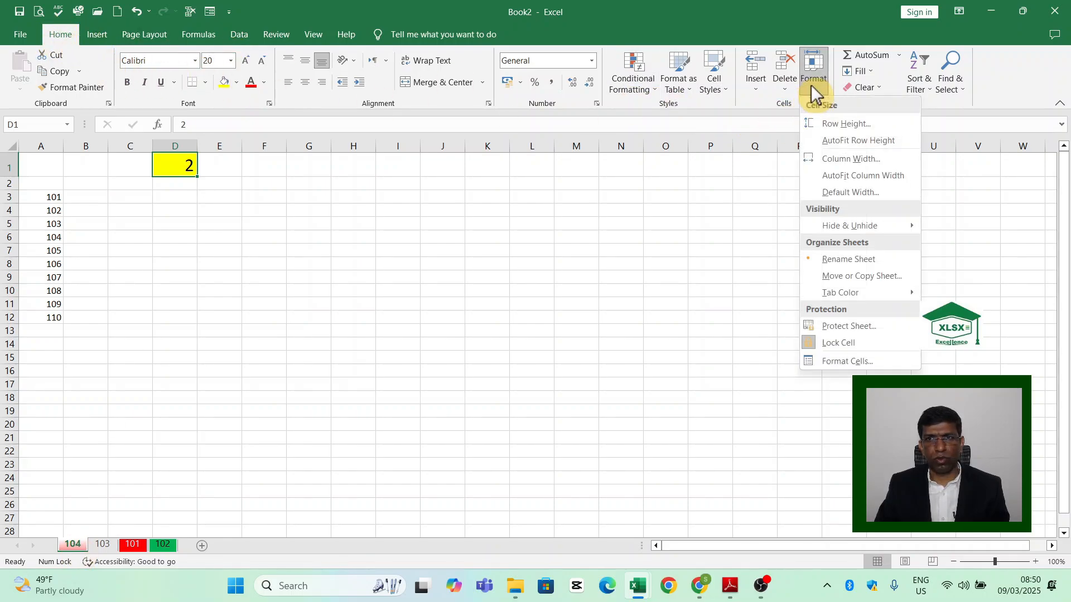
{"action": "left_click", "coordinate": [888, 275]}
{"action": "left_click", "coordinate": [37, 519]}
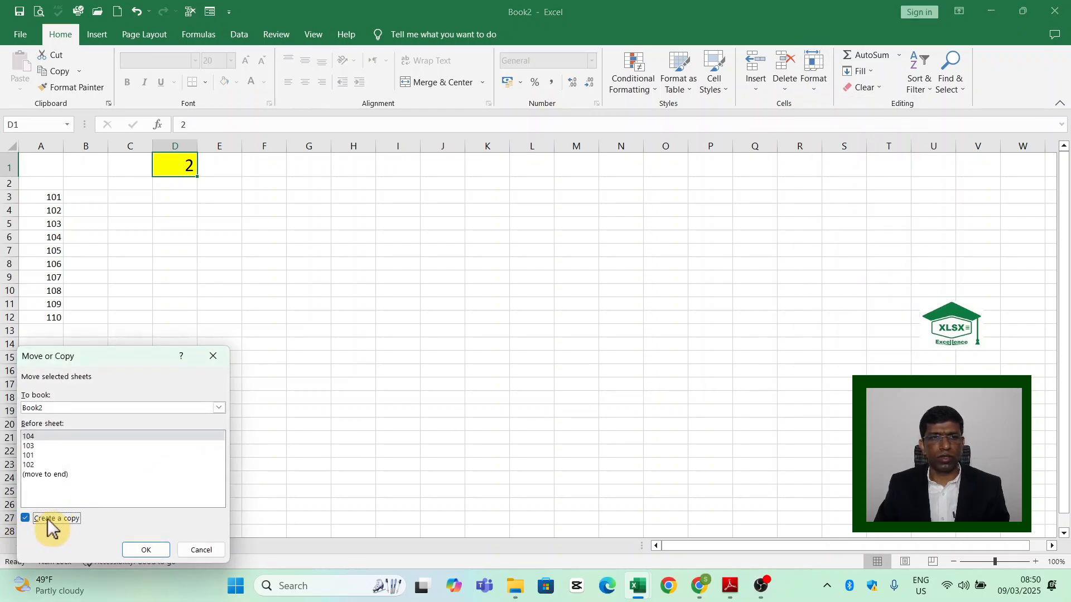
{"action": "left_click", "coordinate": [147, 550]}
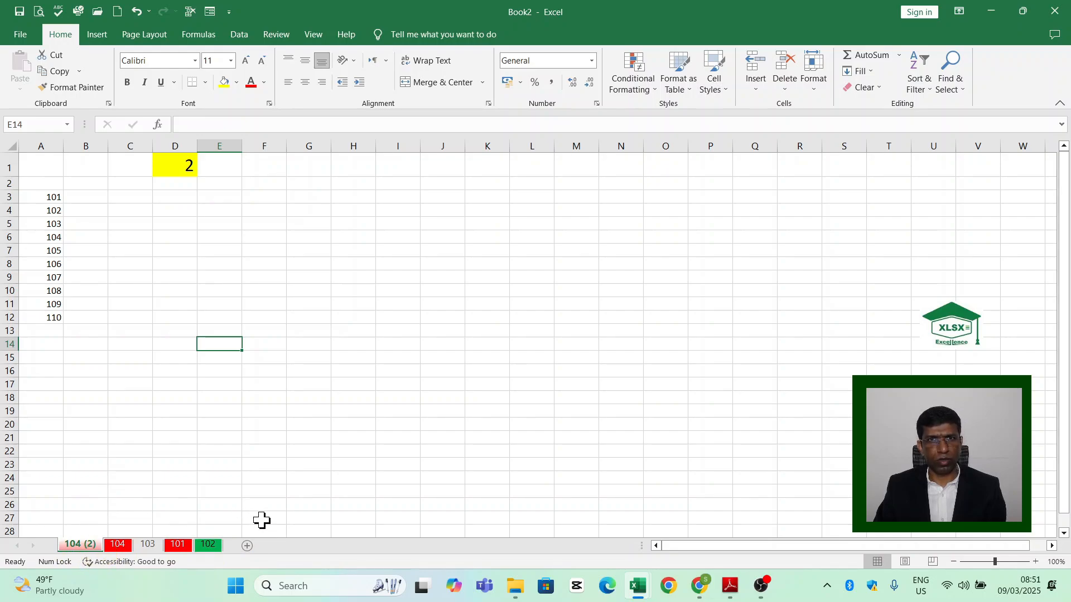
Copy worksheet 104 (2) from Book2 into Book1, placing the copy before Sheet1
{"action": "right_click", "coordinate": [83, 552]}
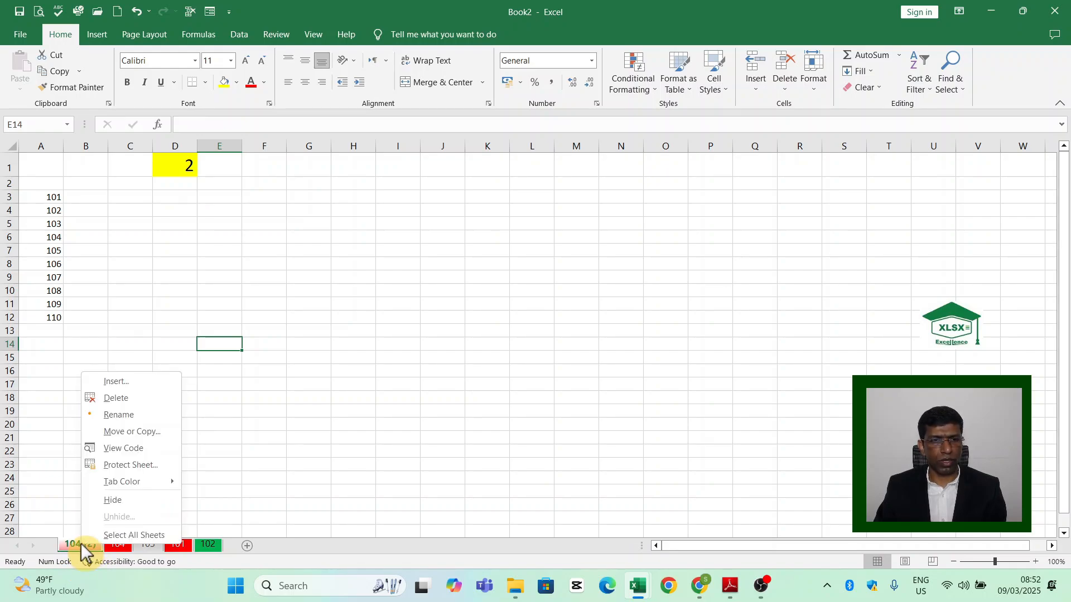
{"action": "left_click", "coordinate": [126, 434]}
{"action": "left_click", "coordinate": [66, 510]}
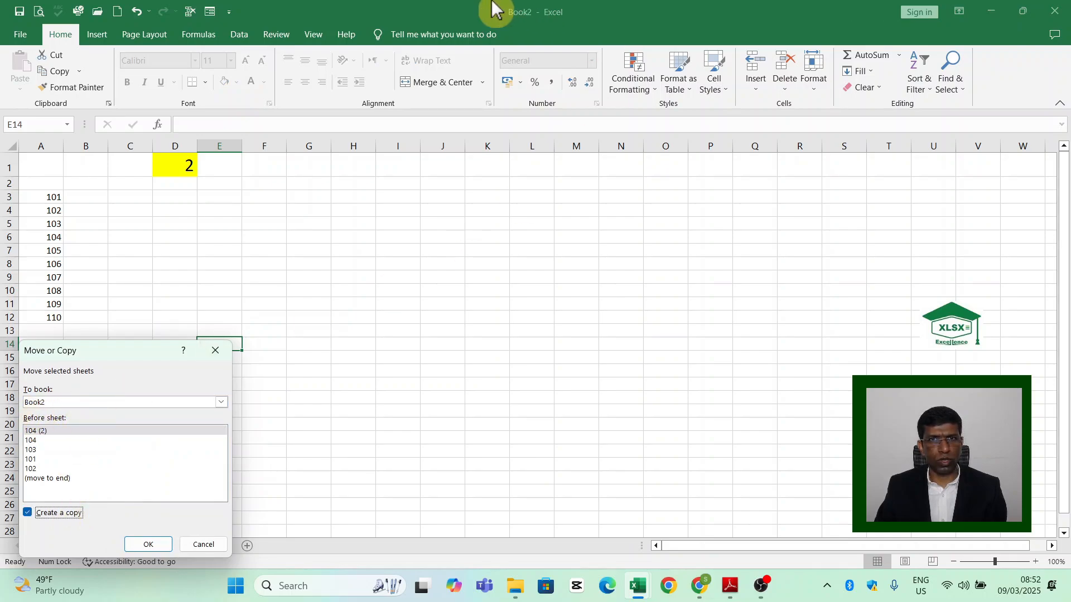
{"action": "left_click", "coordinate": [57, 400]}
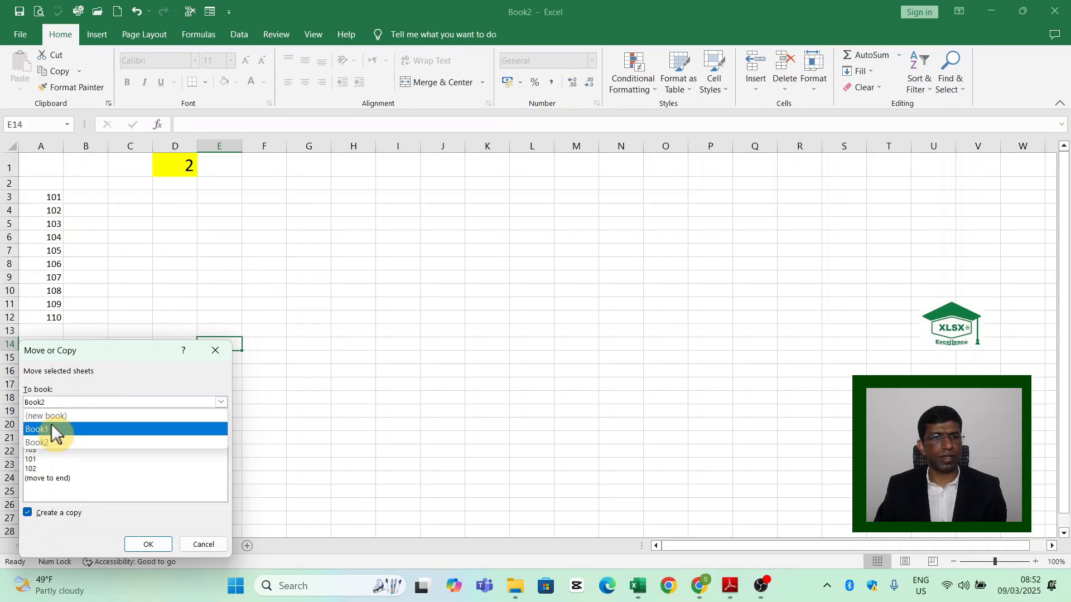
{"action": "left_click", "coordinate": [51, 429]}
{"action": "left_click", "coordinate": [147, 547]}
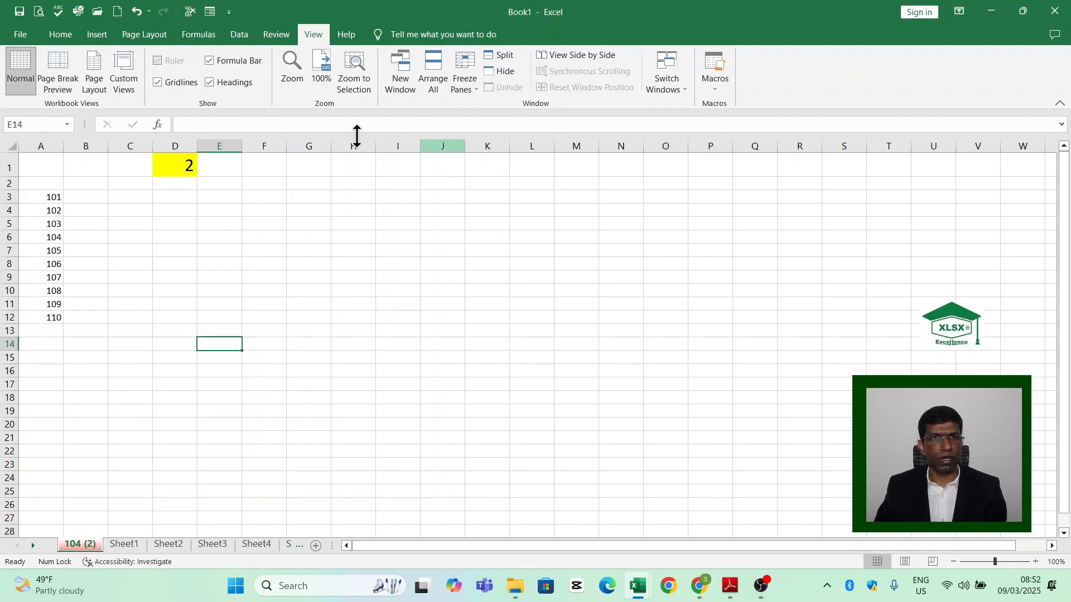
Copy worksheet 104 (2) from Book1 back into Book2, before the existing 104 (2) sheet, using the Move or Copy Sheet command
{"action": "left_click", "coordinate": [63, 35]}
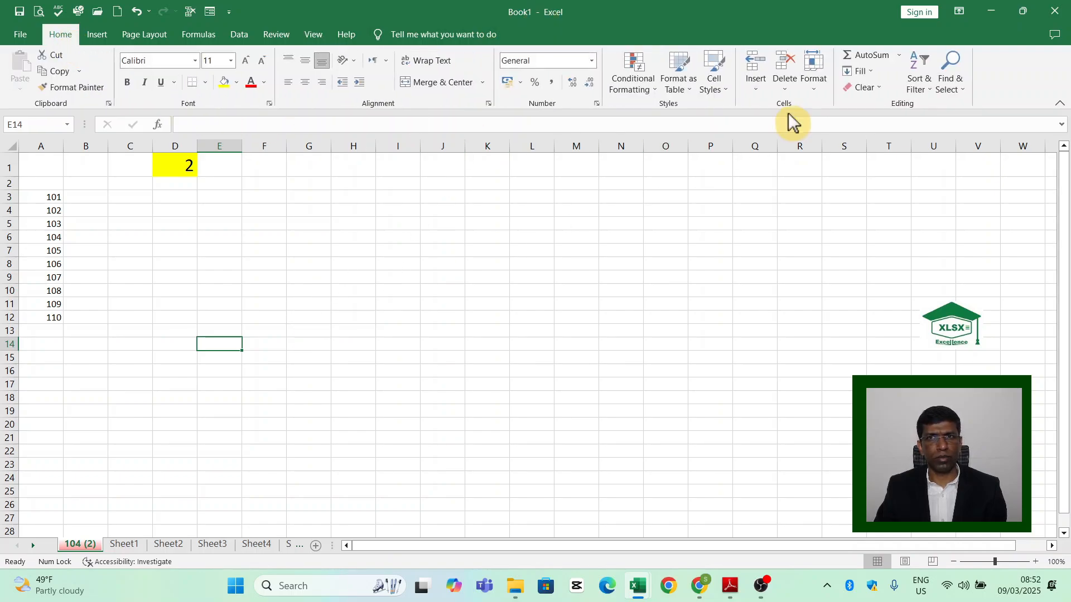
{"action": "left_click", "coordinate": [819, 85]}
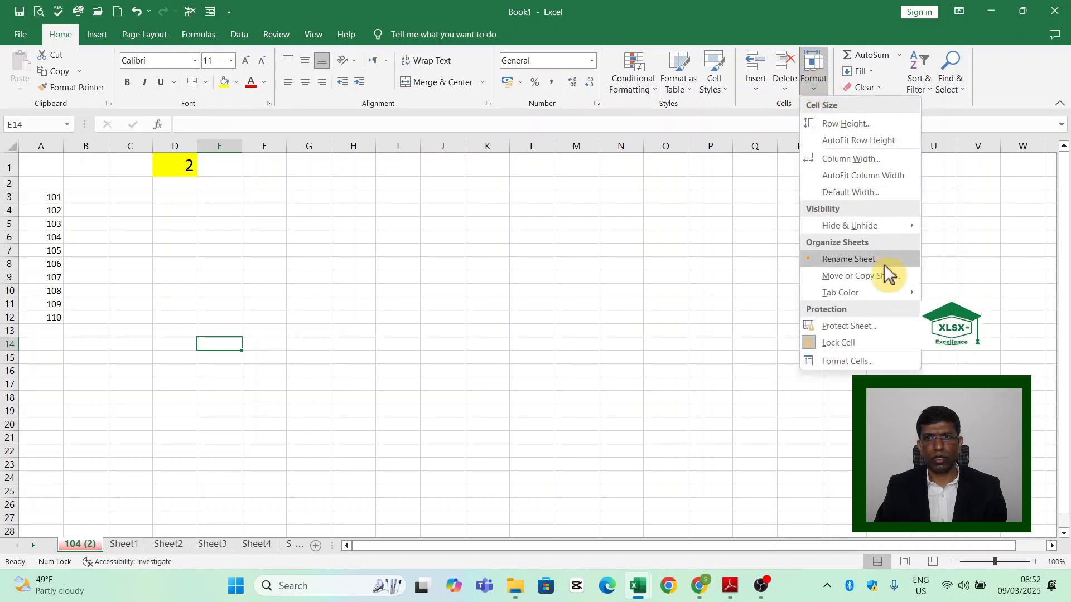
{"action": "left_click", "coordinate": [887, 278]}
{"action": "left_click", "coordinate": [24, 521]}
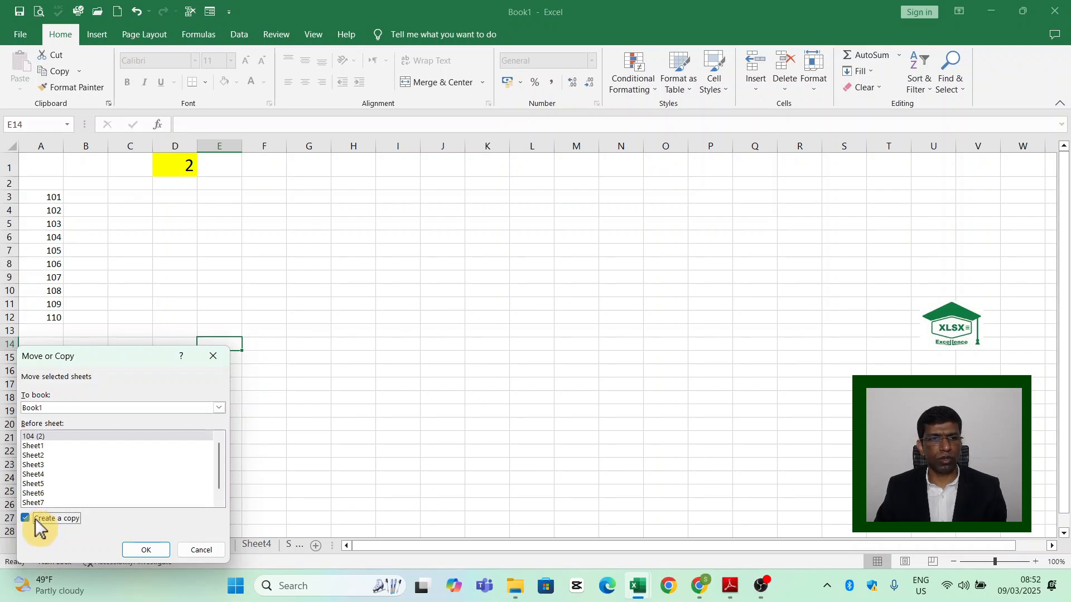
{"action": "left_click", "coordinate": [77, 404]}
{"action": "left_click", "coordinate": [58, 448]}
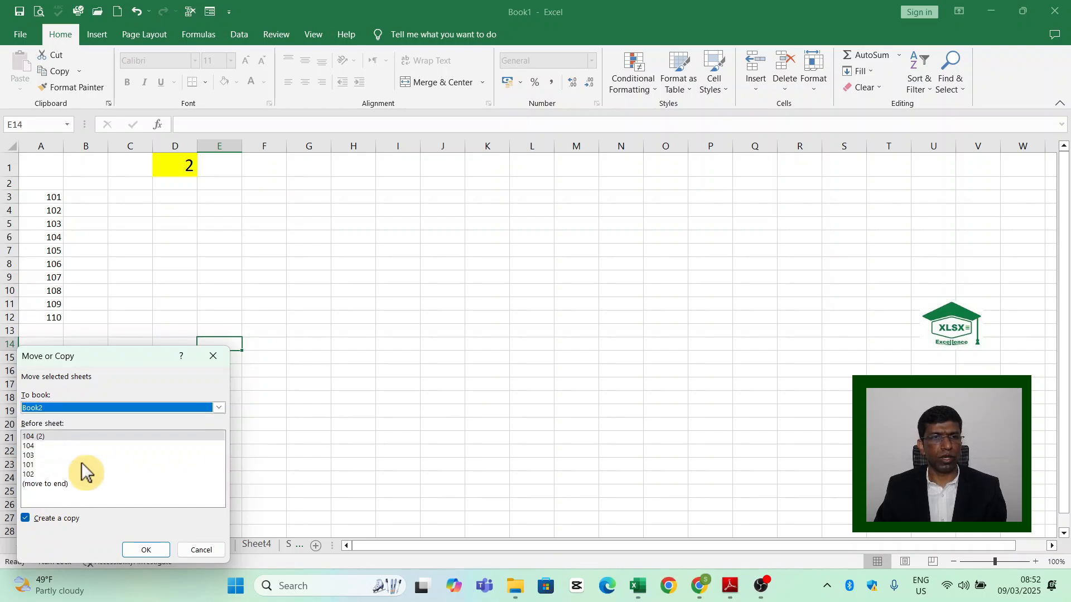
{"action": "left_click", "coordinate": [129, 551]}
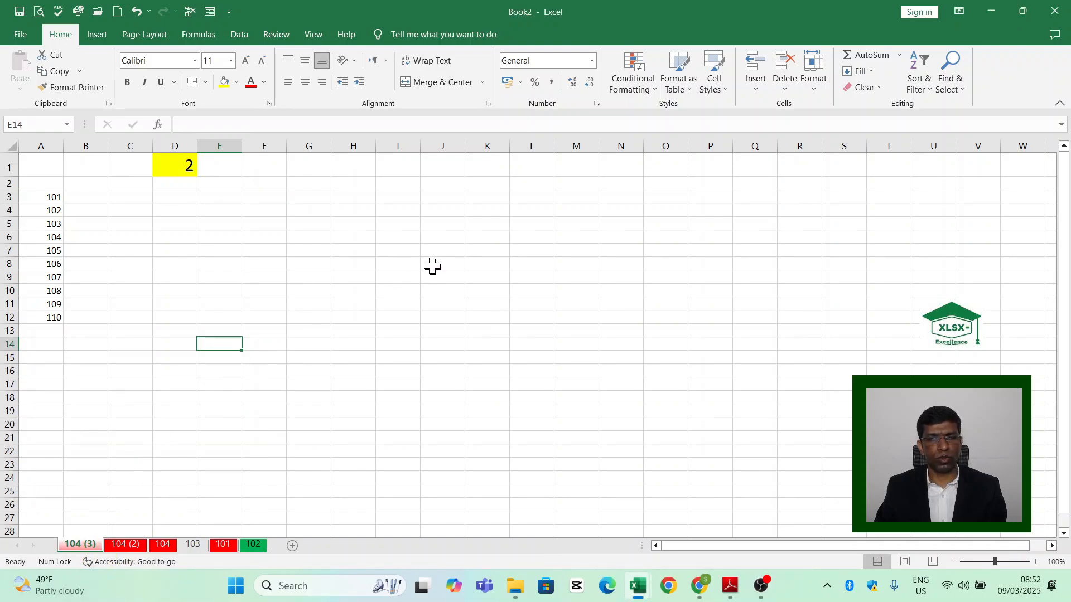
Switch to the Book1 workbook and hide its worksheet 104 (2)
{"action": "key", "text": "ctrl+Tab"}
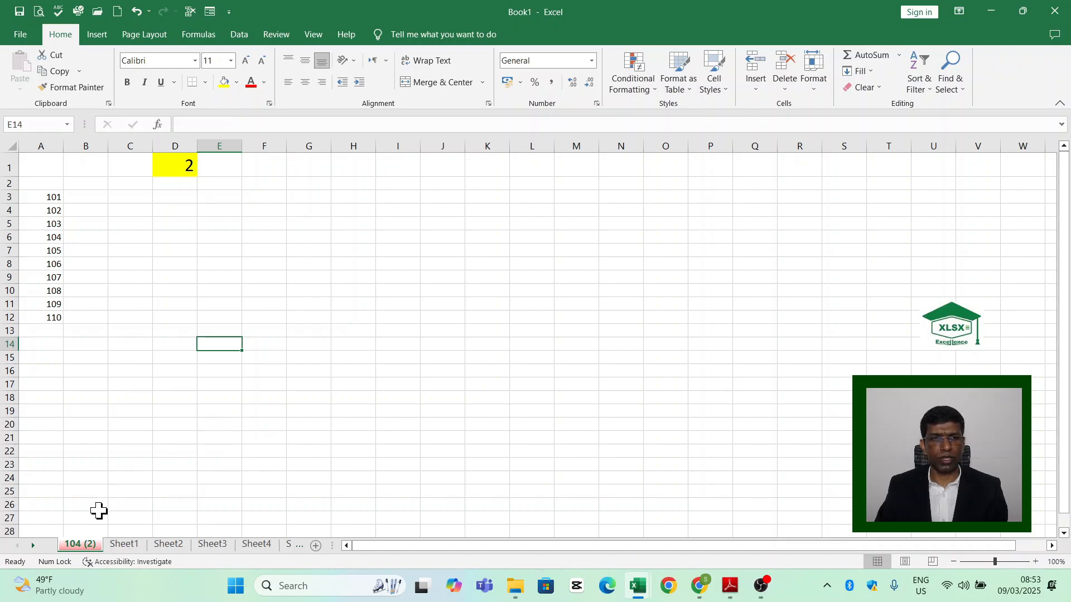
{"action": "left_click", "coordinate": [74, 554]}
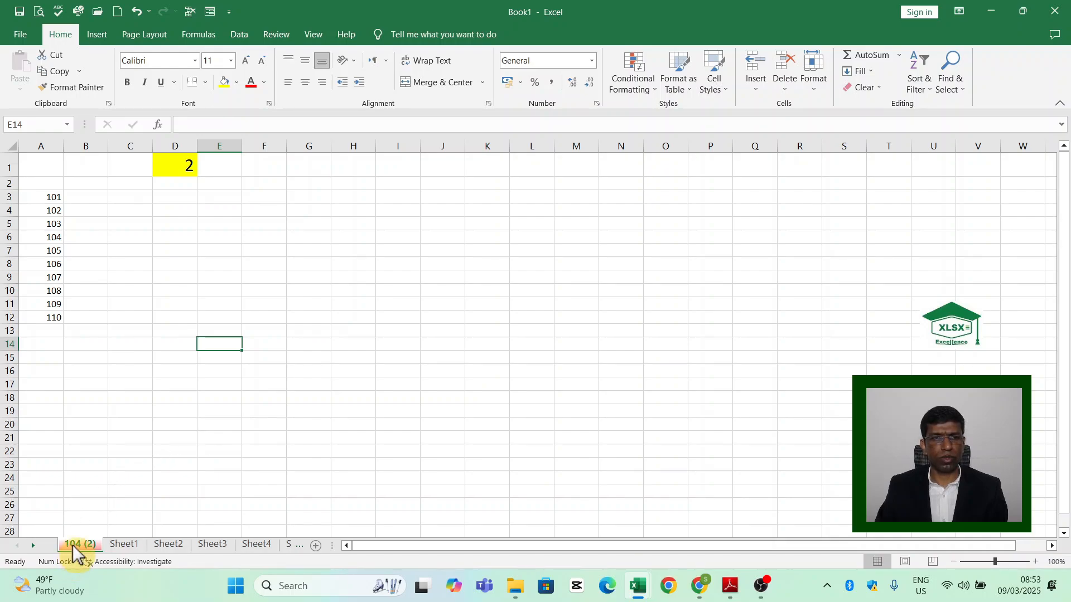
{"action": "right_click", "coordinate": [73, 547]}
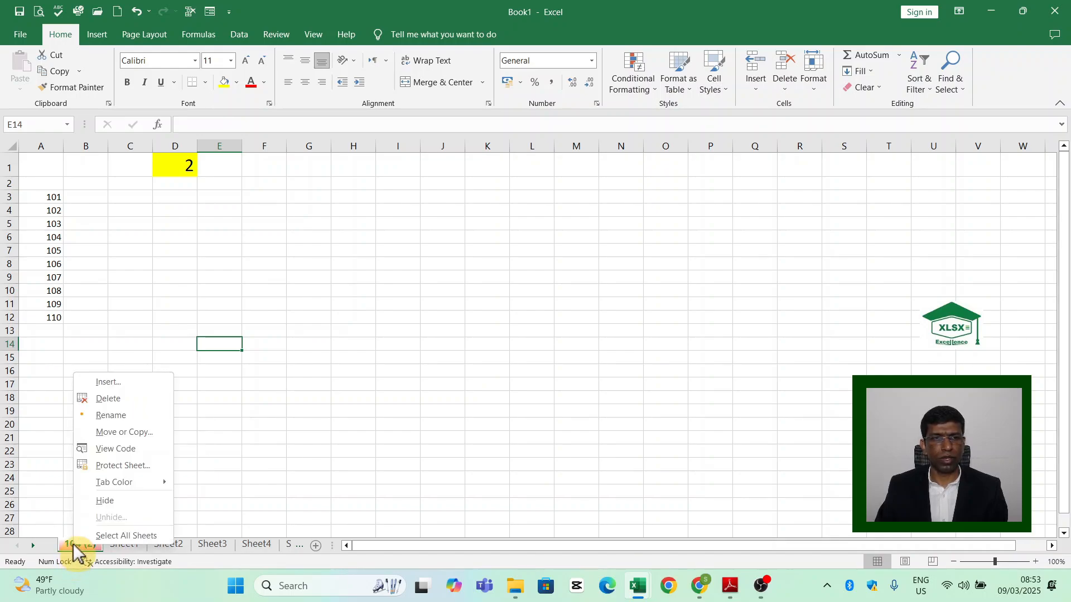
{"action": "left_click", "coordinate": [129, 501]}
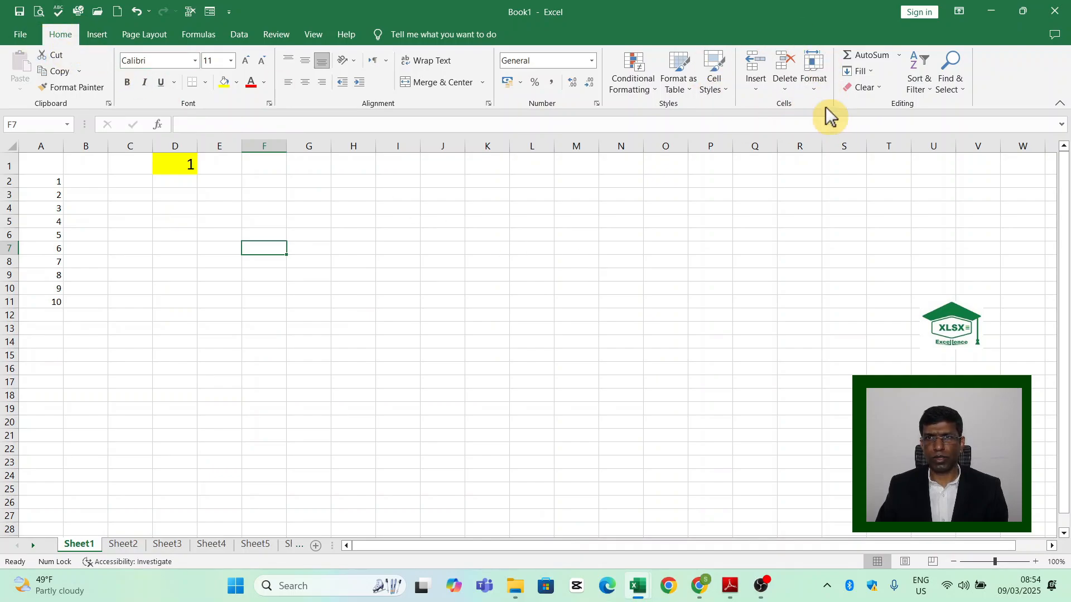
Hide Sheet1 in Book1 using the Hide Sheet command
{"action": "left_click", "coordinate": [814, 84]}
{"action": "mouse_move", "coordinate": [896, 227]}
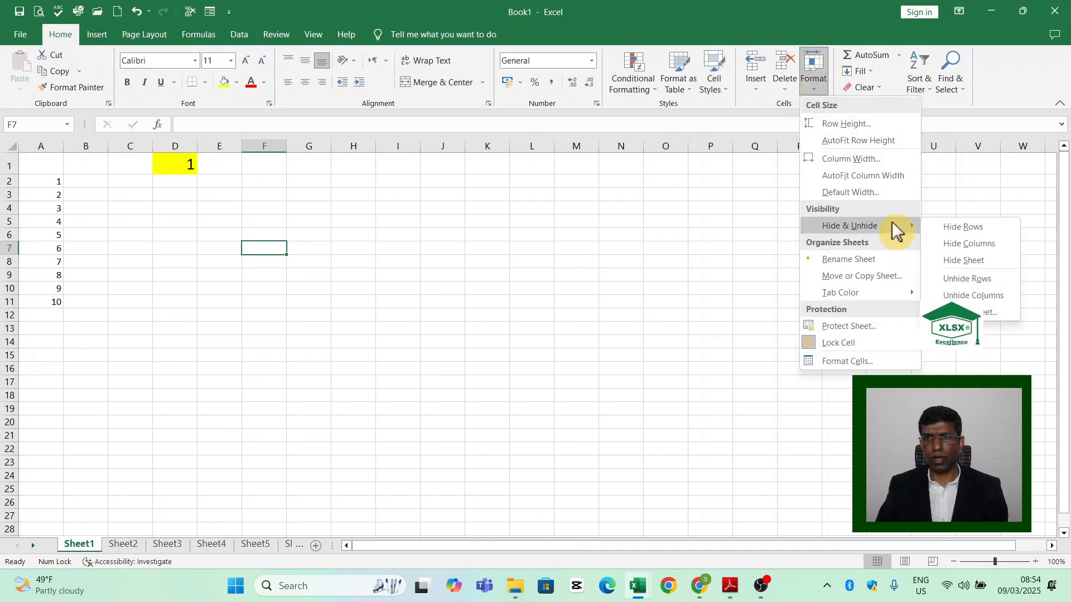
{"action": "left_click", "coordinate": [977, 262]}
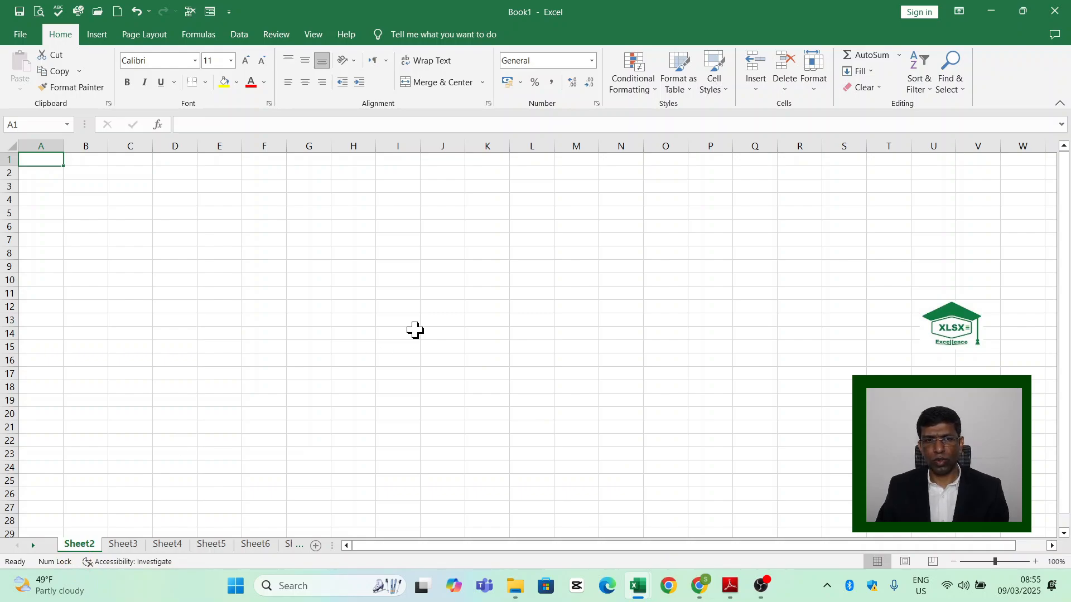
Unhide worksheet 104 (2) in Book1
{"action": "left_click", "coordinate": [77, 551]}
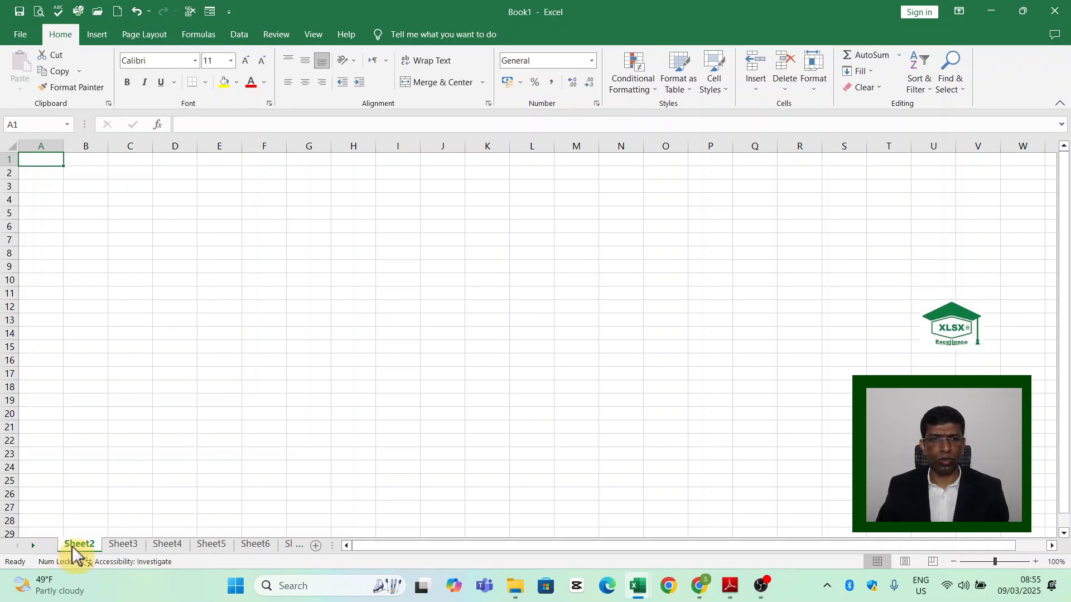
{"action": "left_click", "coordinate": [71, 550]}
{"action": "left_click", "coordinate": [73, 551]}
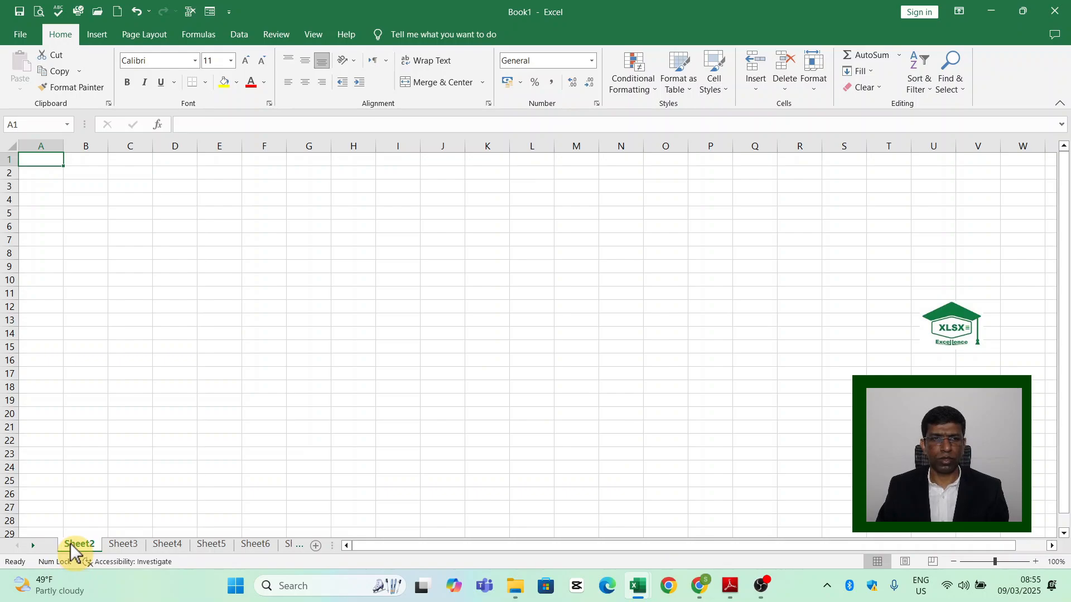
{"action": "right_click", "coordinate": [71, 546]}
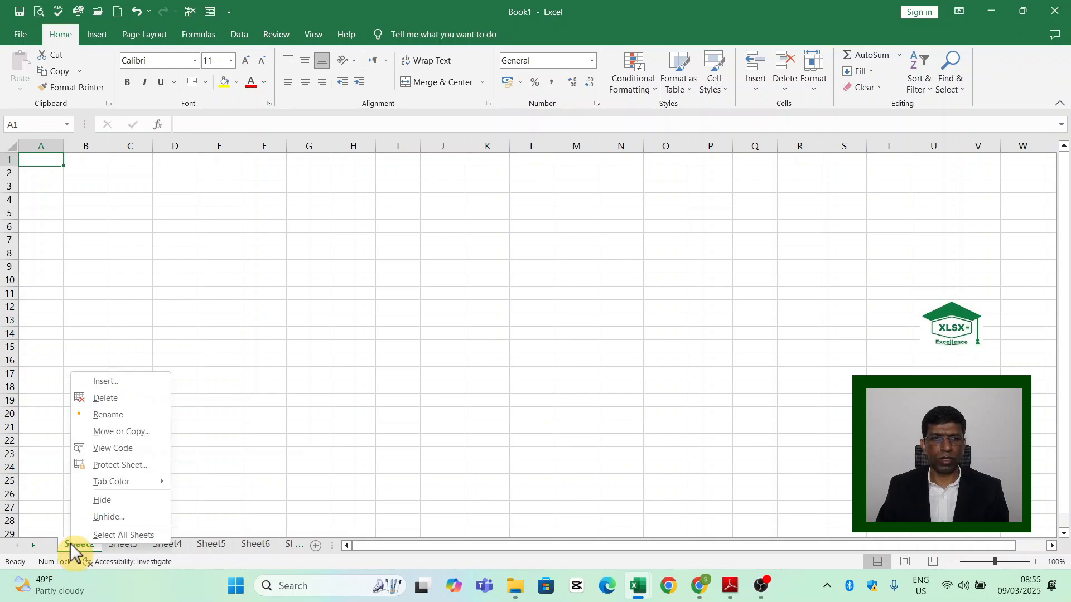
{"action": "left_click", "coordinate": [119, 518]}
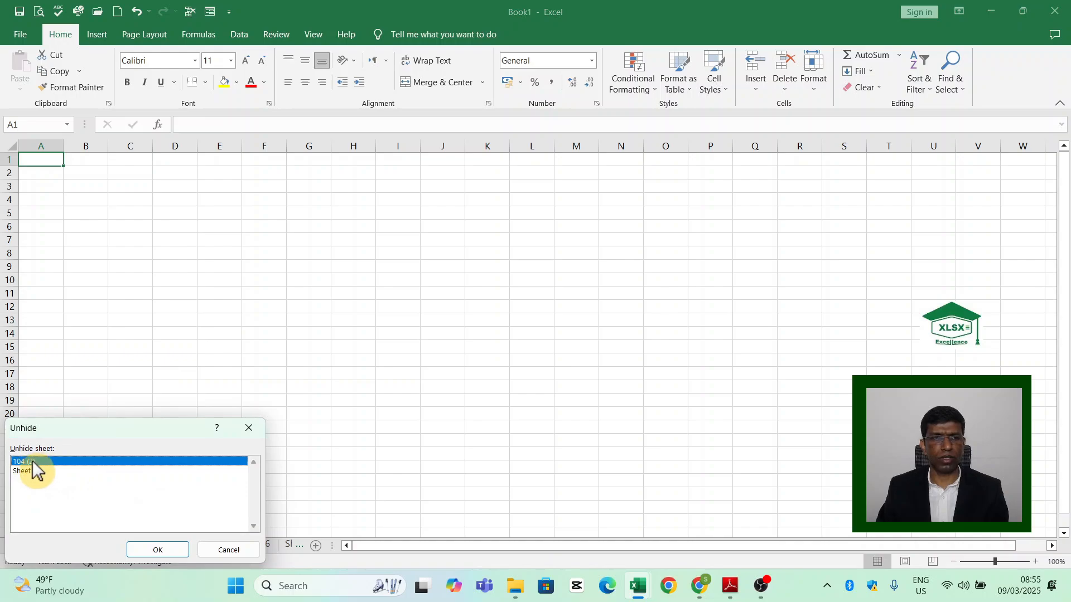
{"action": "left_click", "coordinate": [154, 549]}
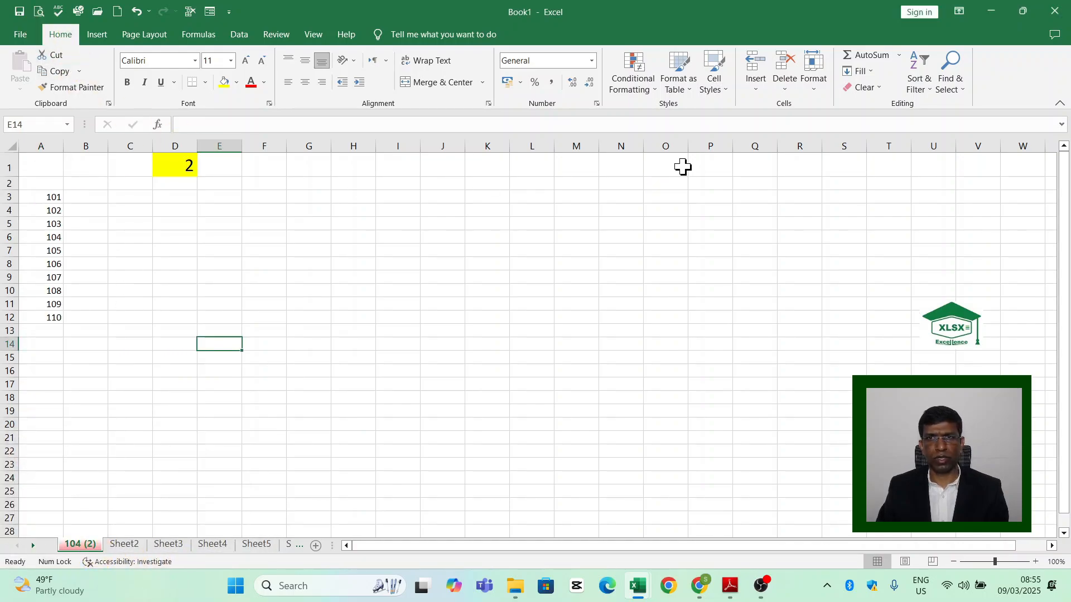
Unhide Sheet1 in Book1 using the Unhide Sheet command
{"action": "left_click", "coordinate": [817, 85]}
{"action": "mouse_move", "coordinate": [865, 227]}
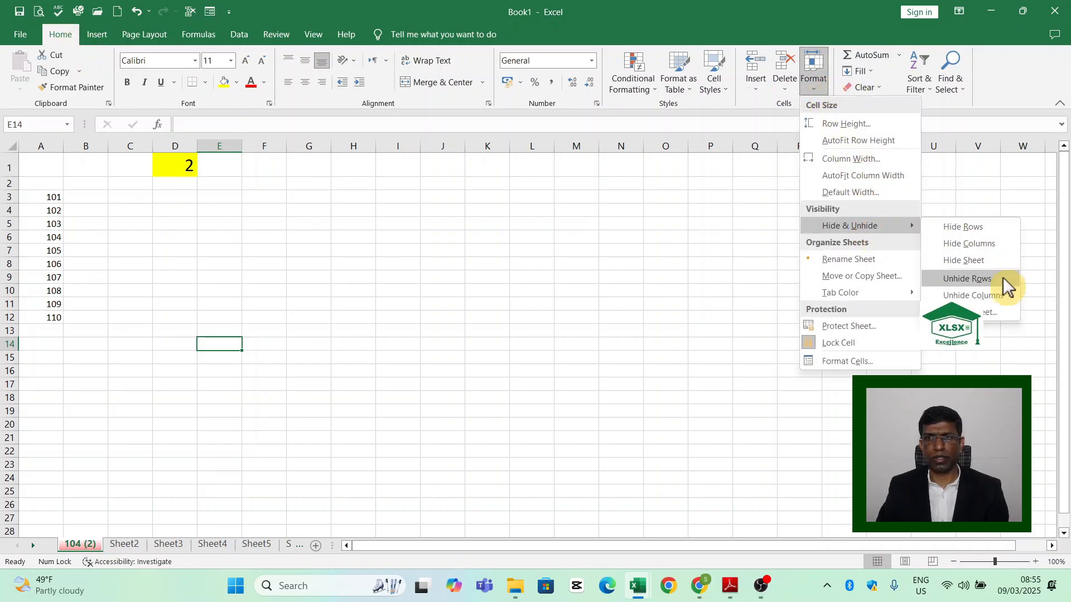
{"action": "left_click", "coordinate": [986, 315]}
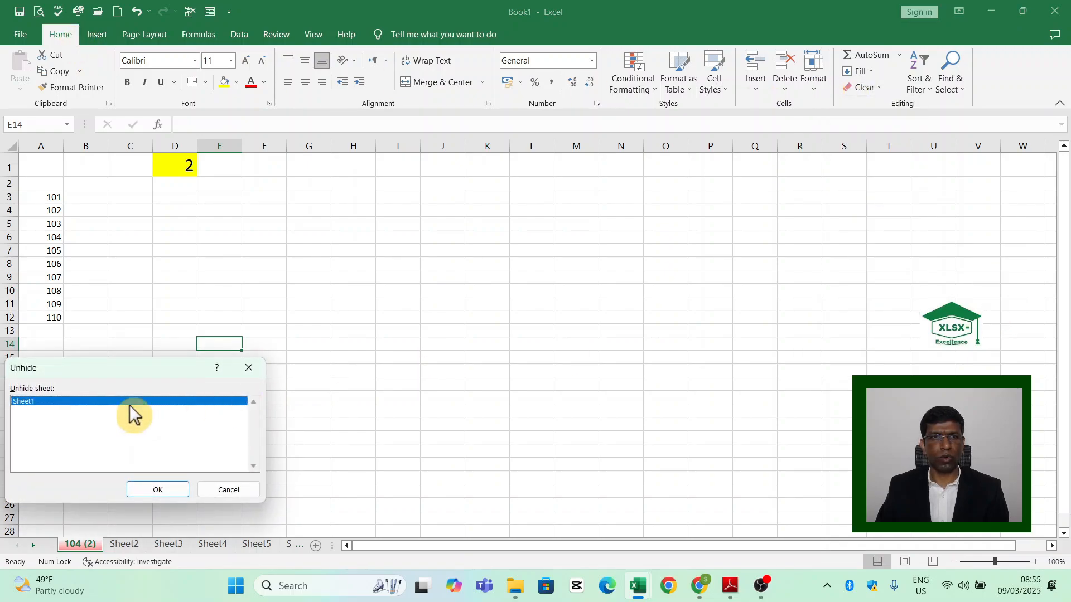
{"action": "left_click", "coordinate": [145, 491]}
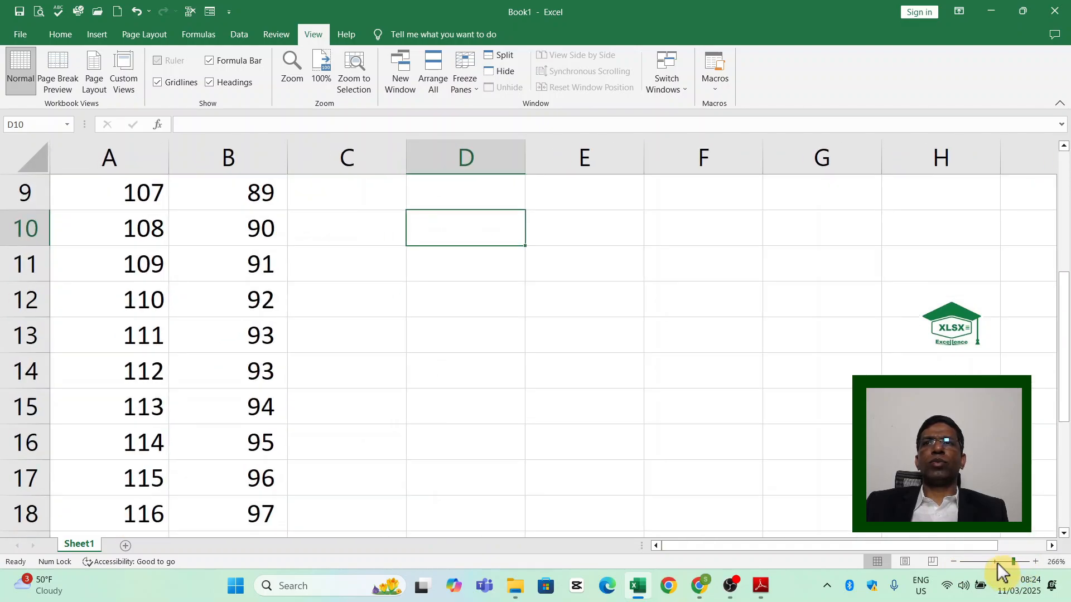
Zoom the worksheet out to 47%
{"action": "left_click_drag", "start_coordinate": [1002, 563], "coordinate": [975, 561]}
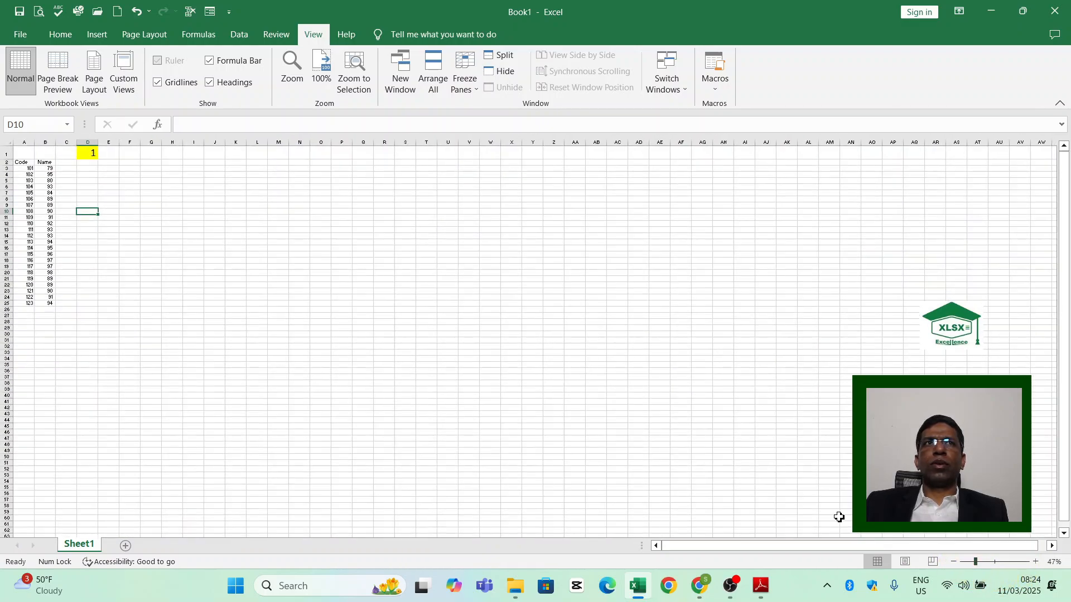
Zoom the worksheet to 102%, out to 85%, and back in to 160%
{"action": "left_click", "coordinate": [996, 560]}
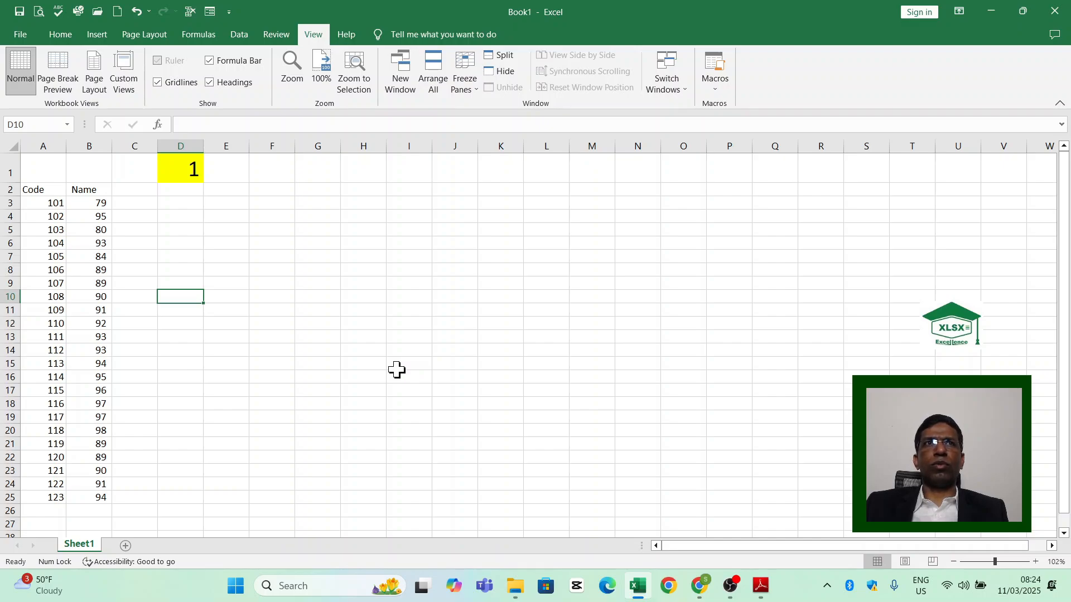
{"action": "scroll", "coordinate": [396, 370], "scroll_direction": "down", "scroll_amount": 2, "text": "ctrl"}
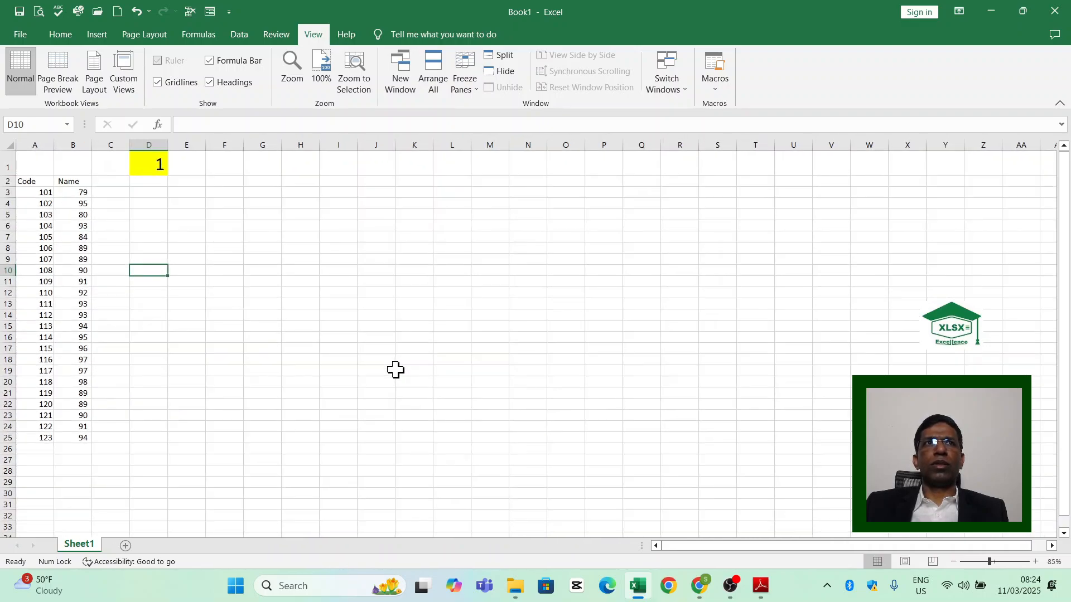
{"action": "scroll", "coordinate": [395, 370], "scroll_direction": "up", "scroll_amount": 3, "text": "ctrl"}
{"action": "scroll", "coordinate": [396, 370], "scroll_direction": "up", "scroll_amount": 3, "text": "ctrl"}
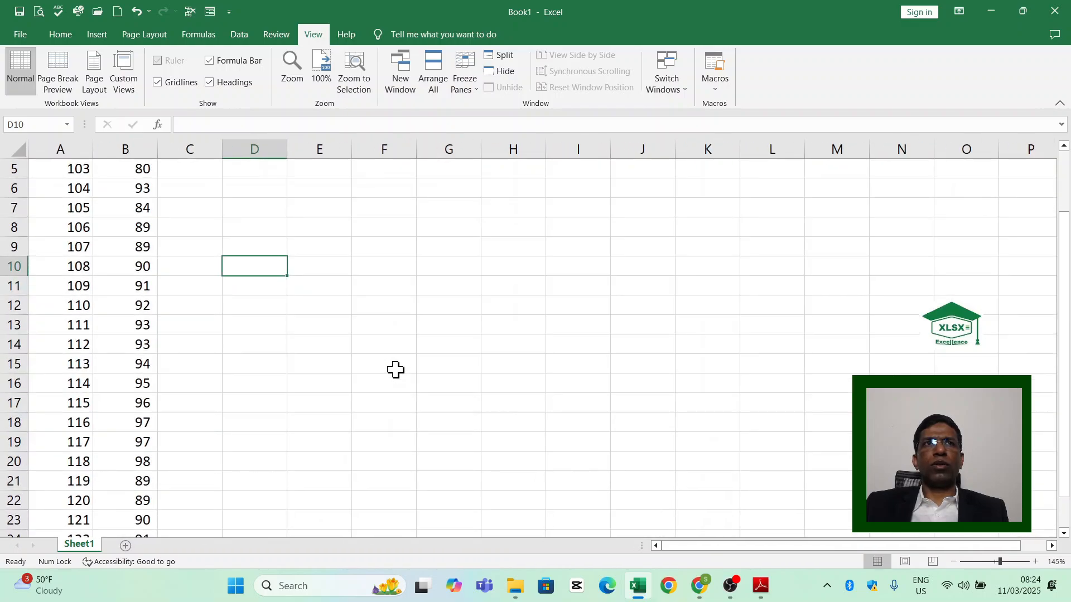
{"action": "scroll", "coordinate": [396, 370], "scroll_direction": "up", "scroll_amount": 1, "text": "ctrl"}
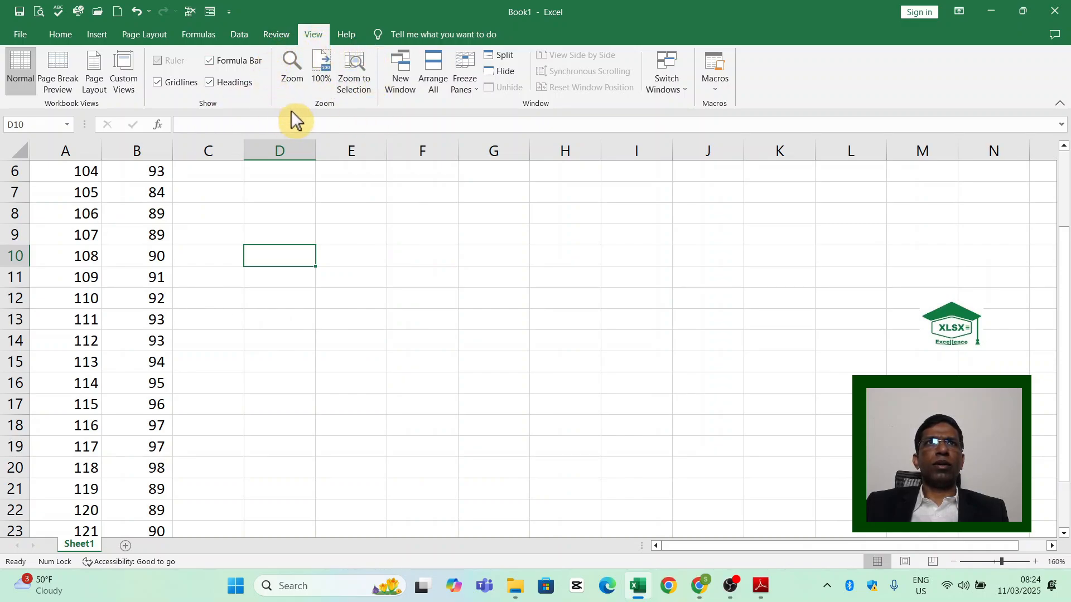
Reset the worksheet zoom to 100% and return to the first rows
{"action": "left_click", "coordinate": [321, 65]}
{"action": "scroll", "coordinate": [83, 273], "scroll_direction": "up", "scroll_amount": 2}
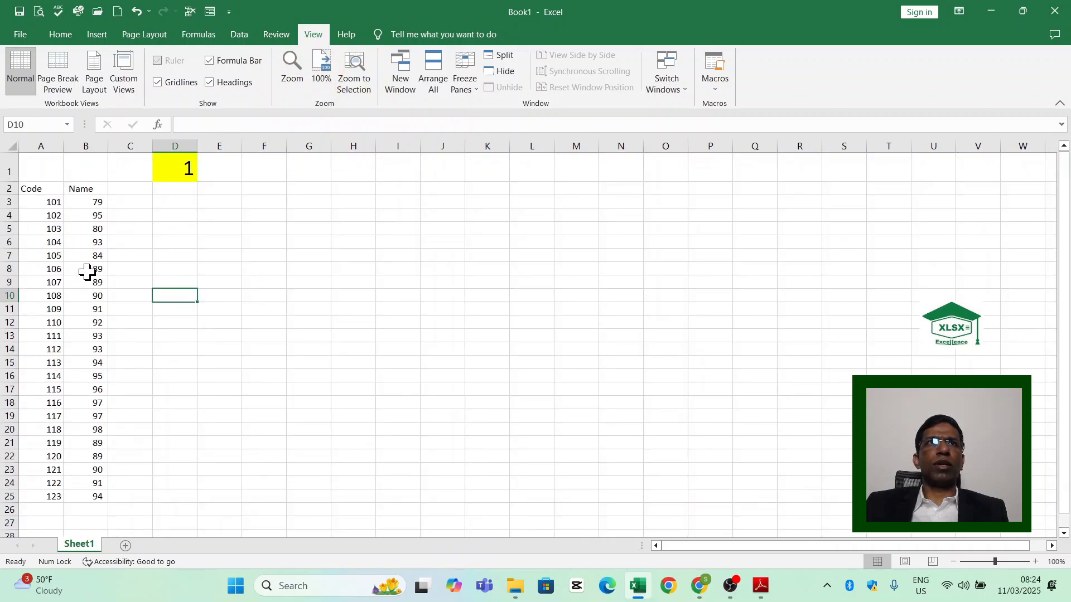
Set a custom worksheet magnification of 250%, and restore it to 100%
{"action": "left_click", "coordinate": [300, 83]}
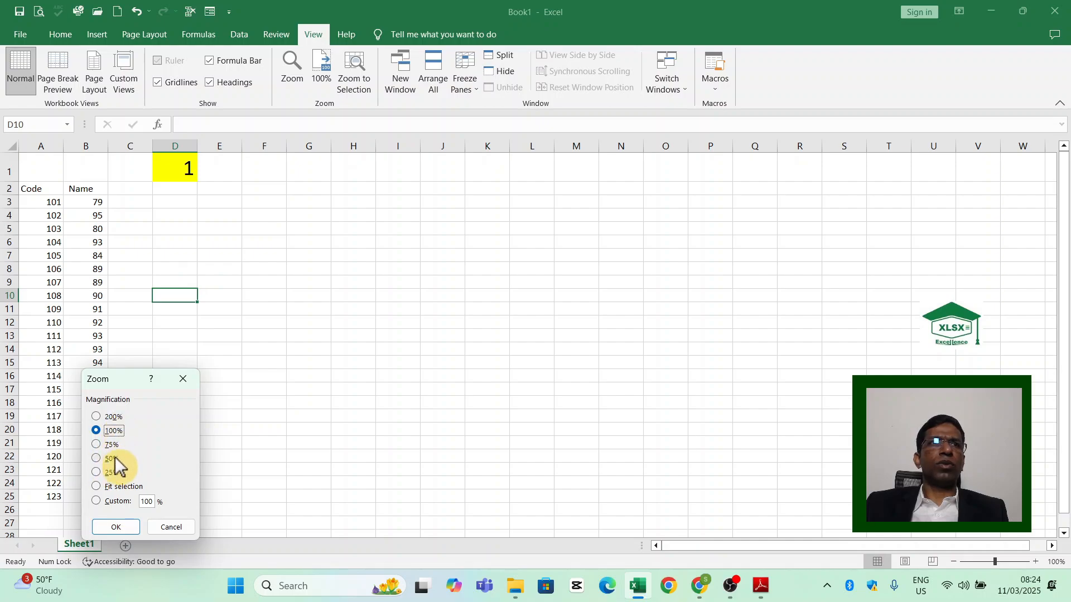
{"action": "double_click", "coordinate": [148, 502]}
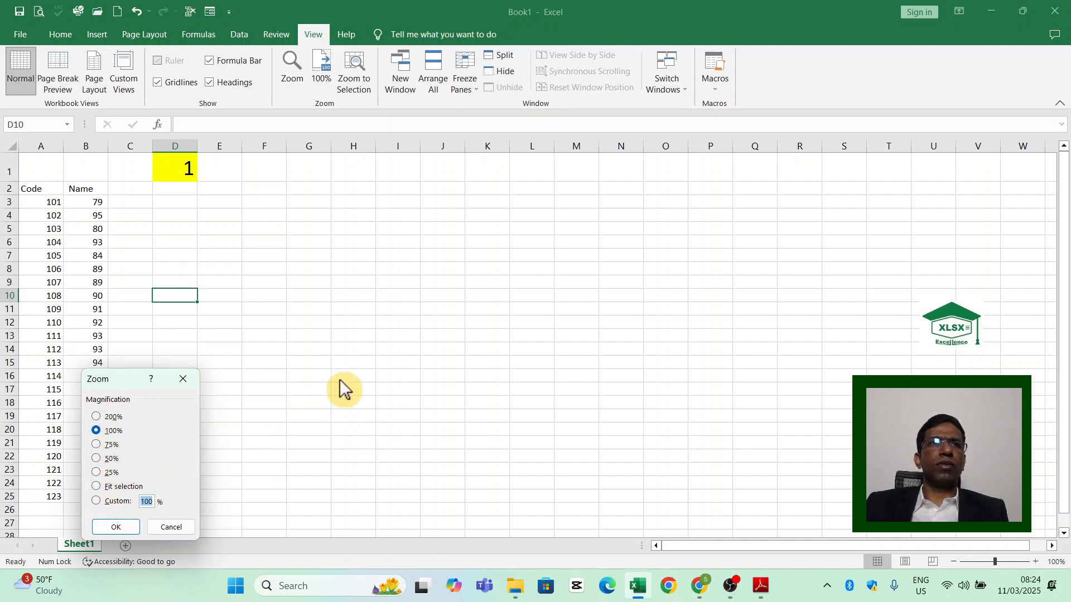
{"action": "type", "text": "250"}
{"action": "key", "text": "Return"}
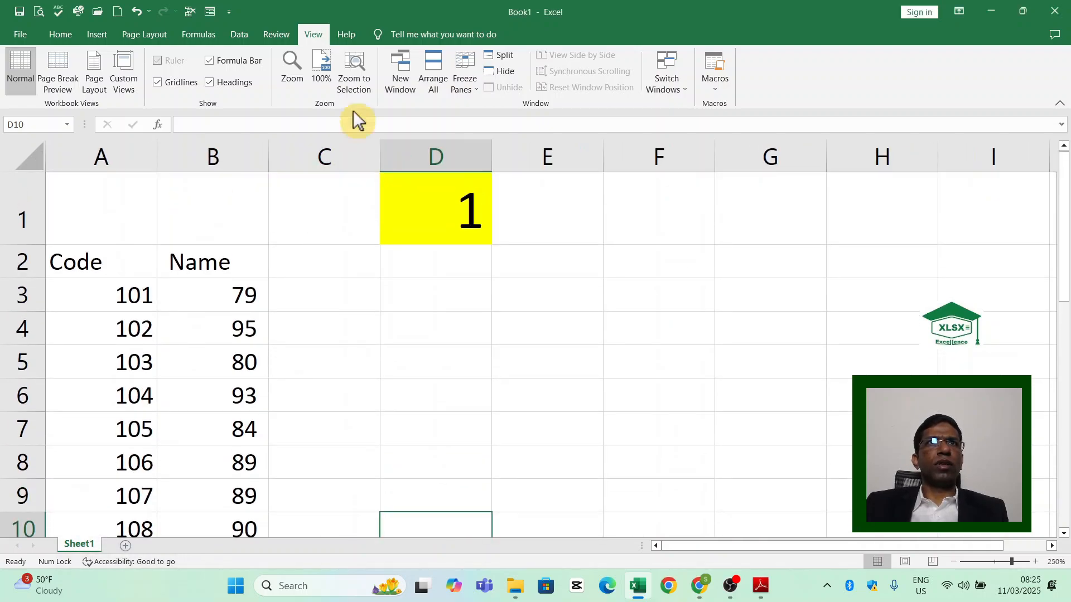
{"action": "left_click", "coordinate": [324, 71]}
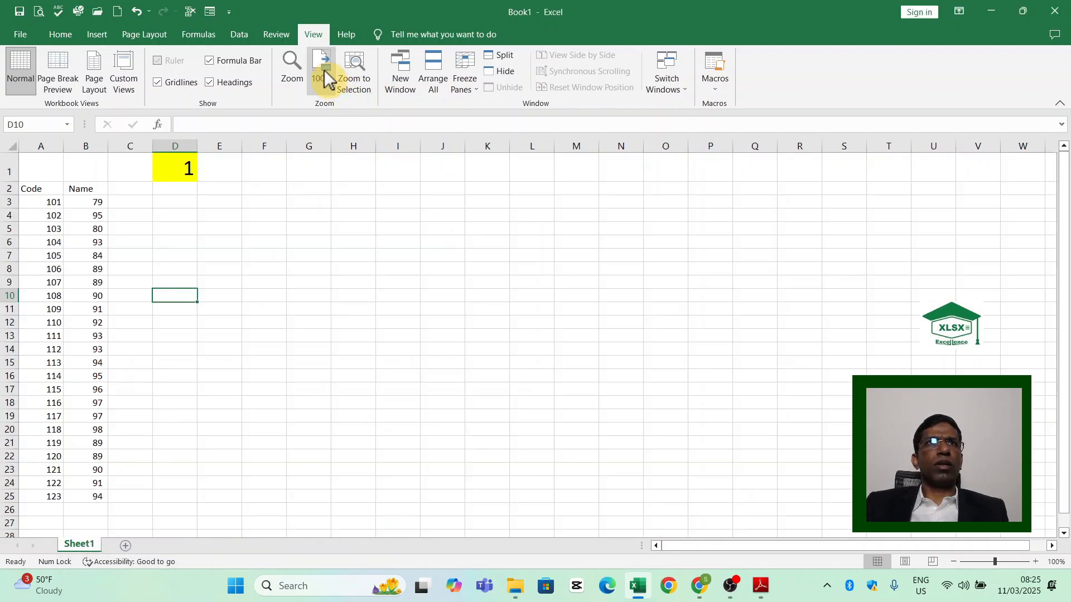
Zoom the worksheet to the selected cell B14 with Zoom to Selection
{"action": "left_click", "coordinate": [91, 348]}
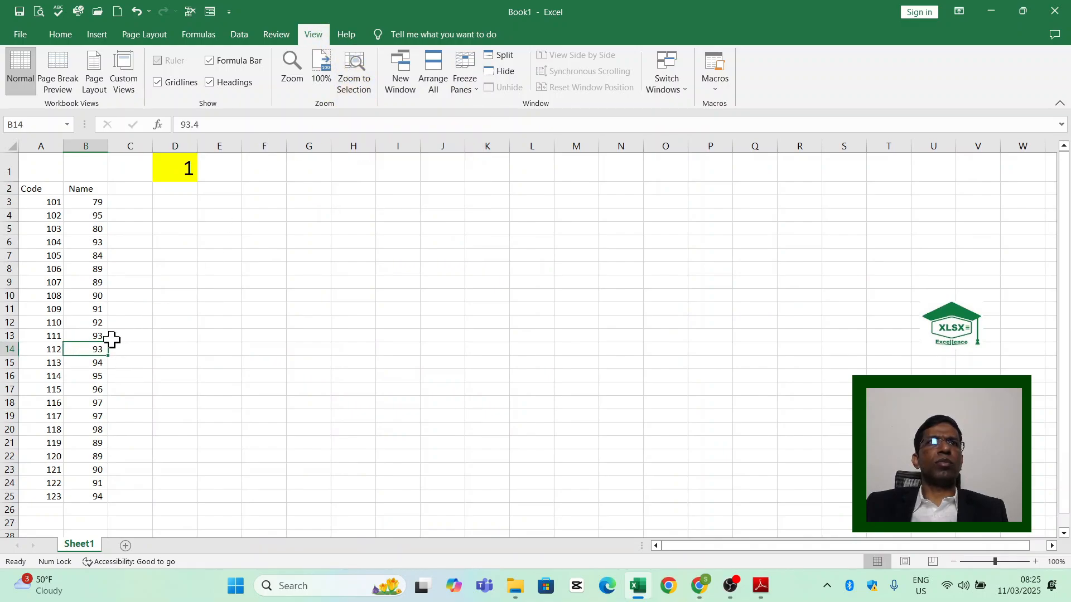
{"action": "left_click", "coordinate": [353, 87]}
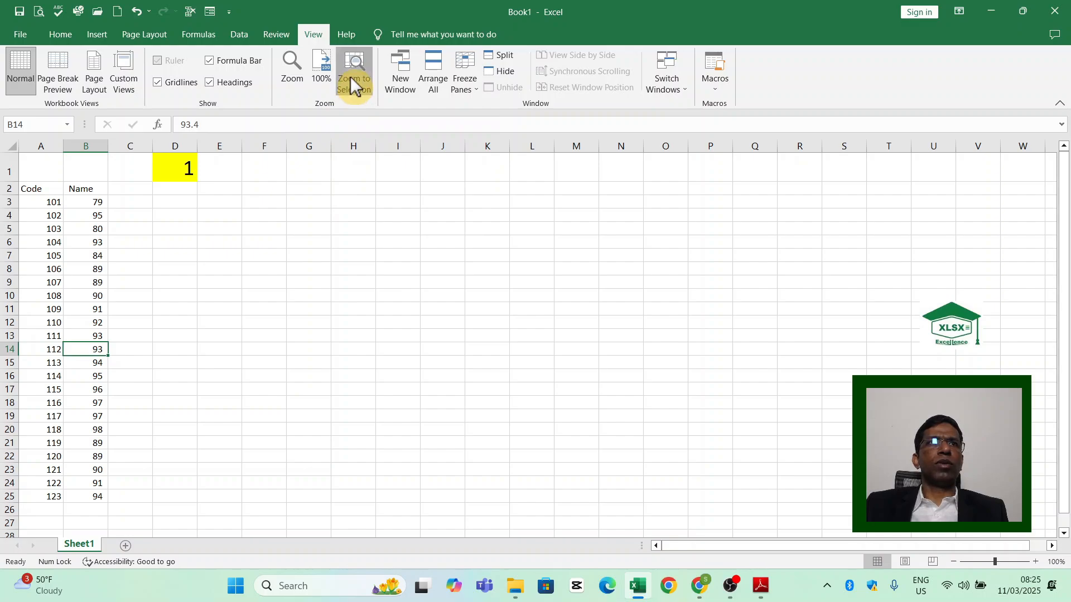